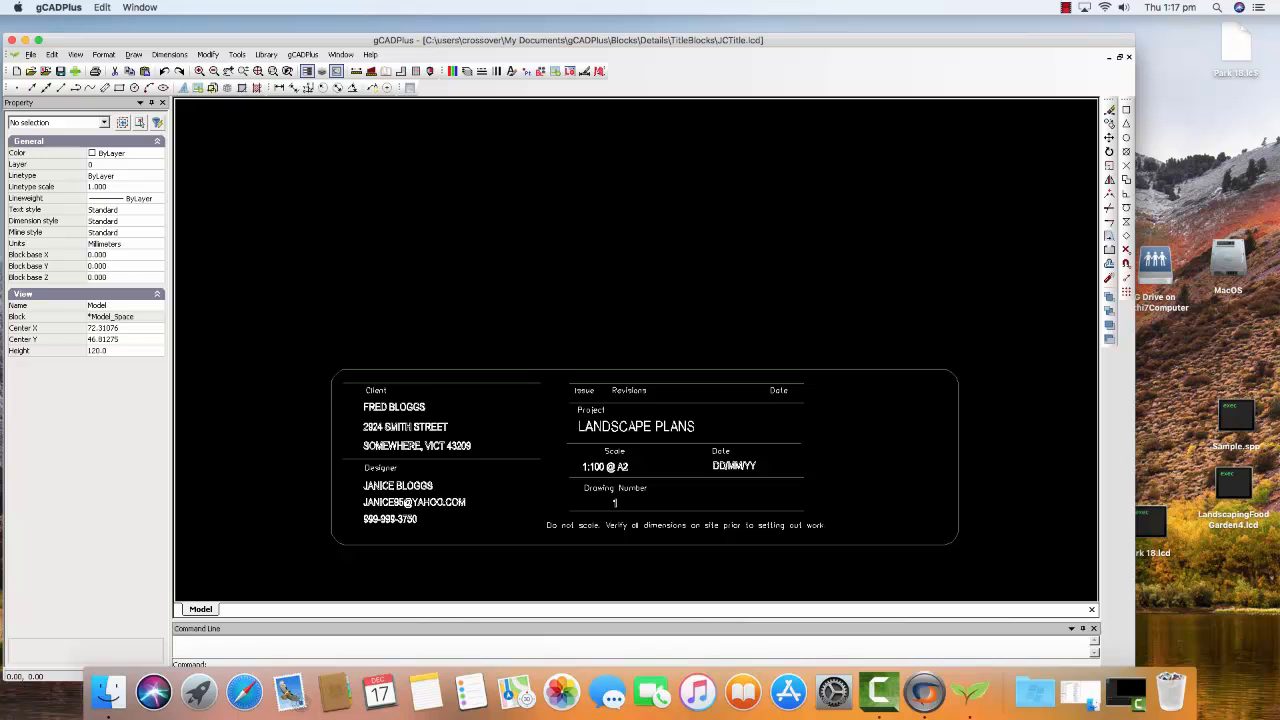
Set the current drawing colour to red and change the drawing background to white.
{"action": "left_click", "coordinate": [140, 153]}
{"action": "left_click", "coordinate": [157, 155]}
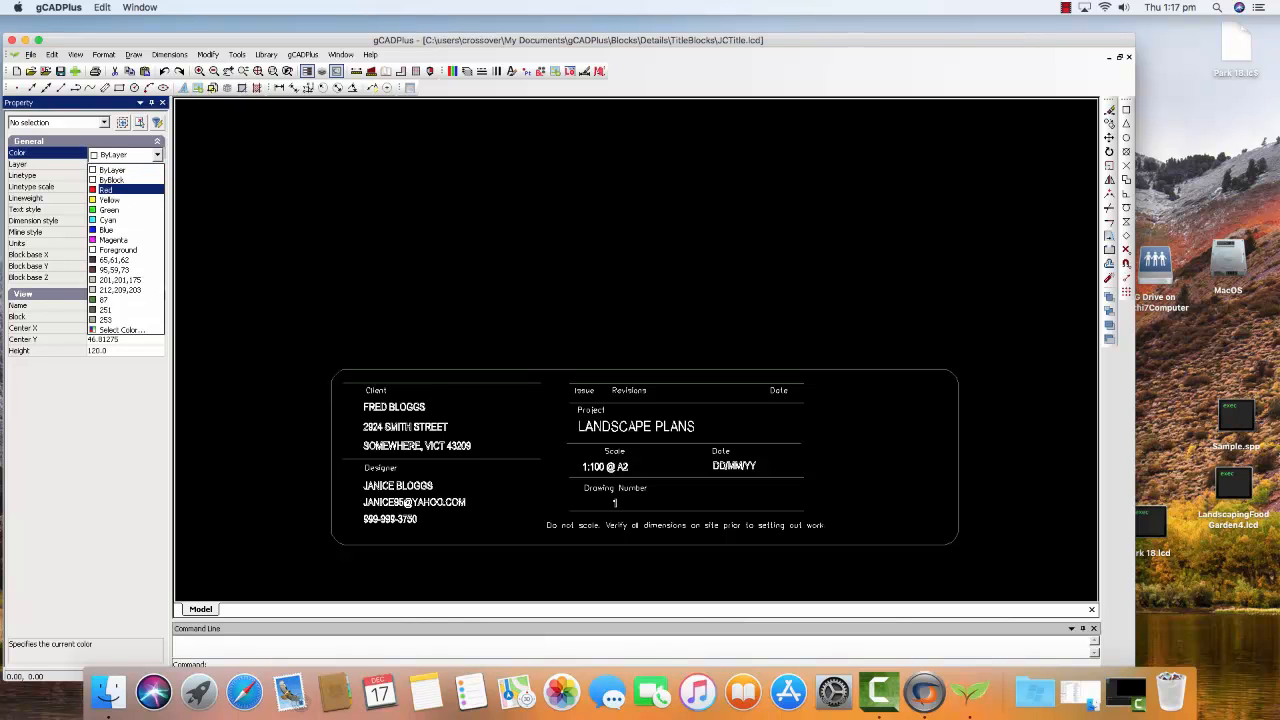
{"action": "left_click", "coordinate": [106, 190]}
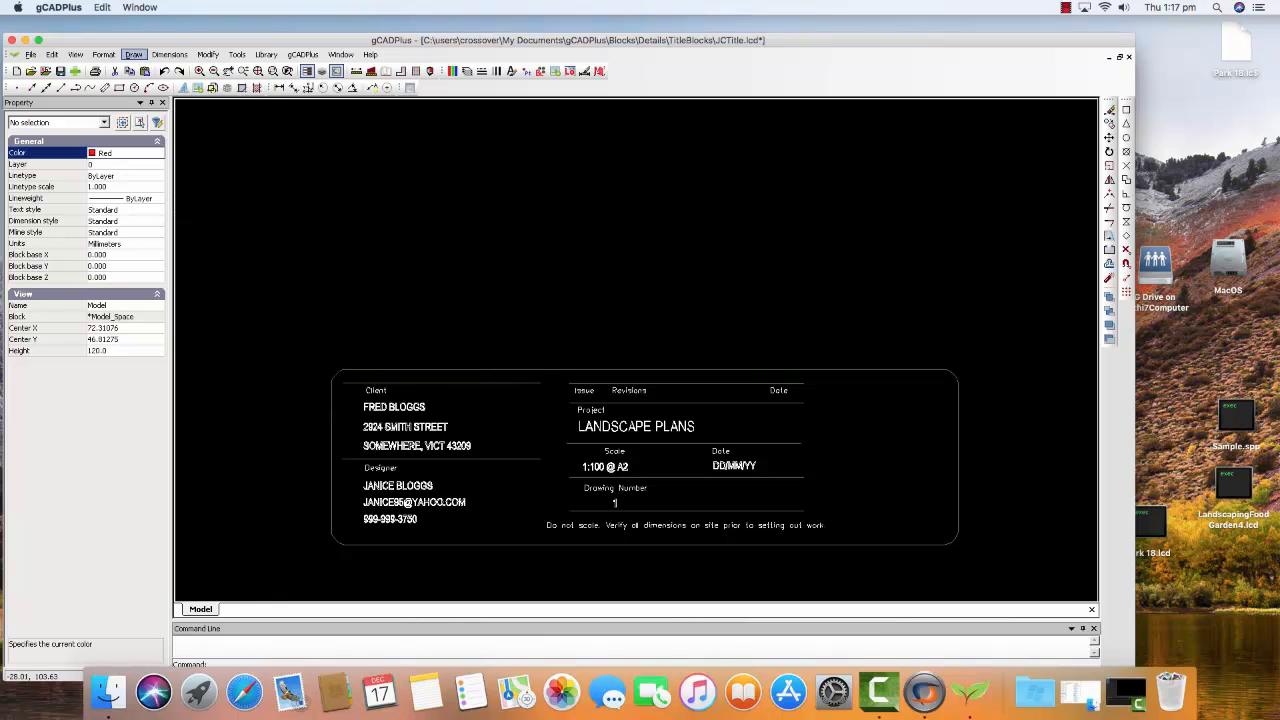
{"action": "left_click", "coordinate": [75, 54]}
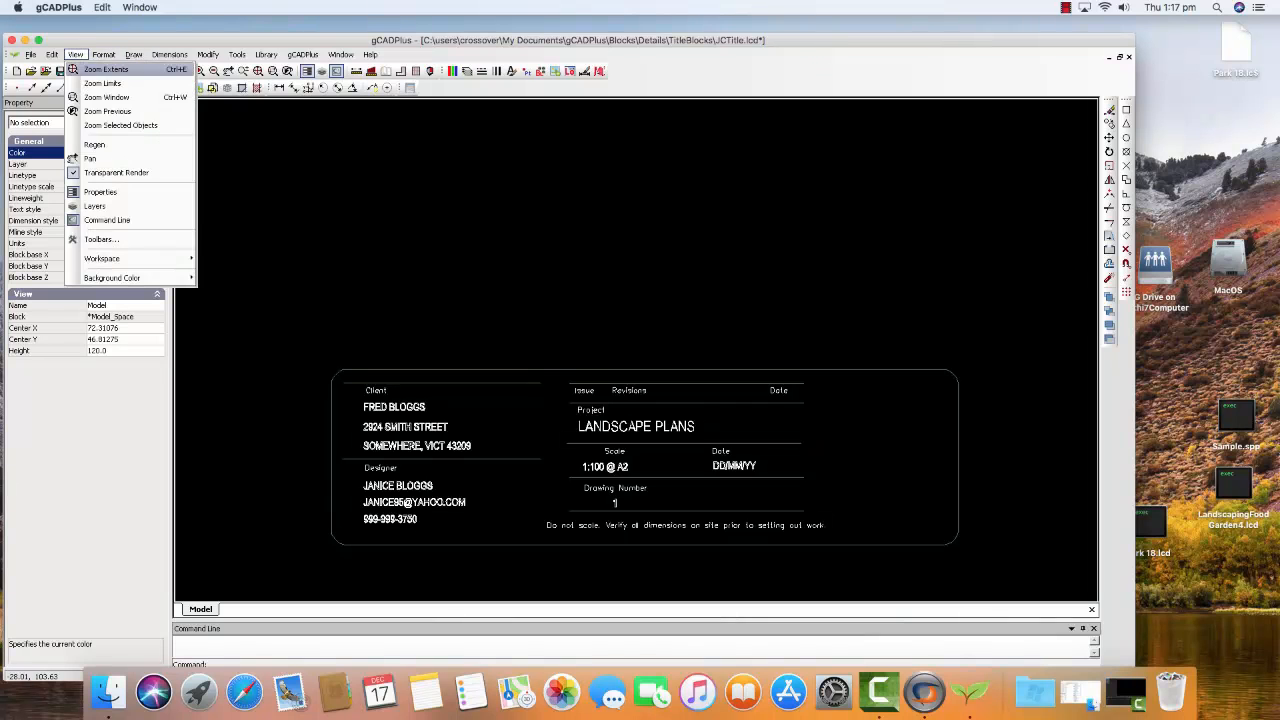
{"action": "mouse_move", "coordinate": [130, 277]}
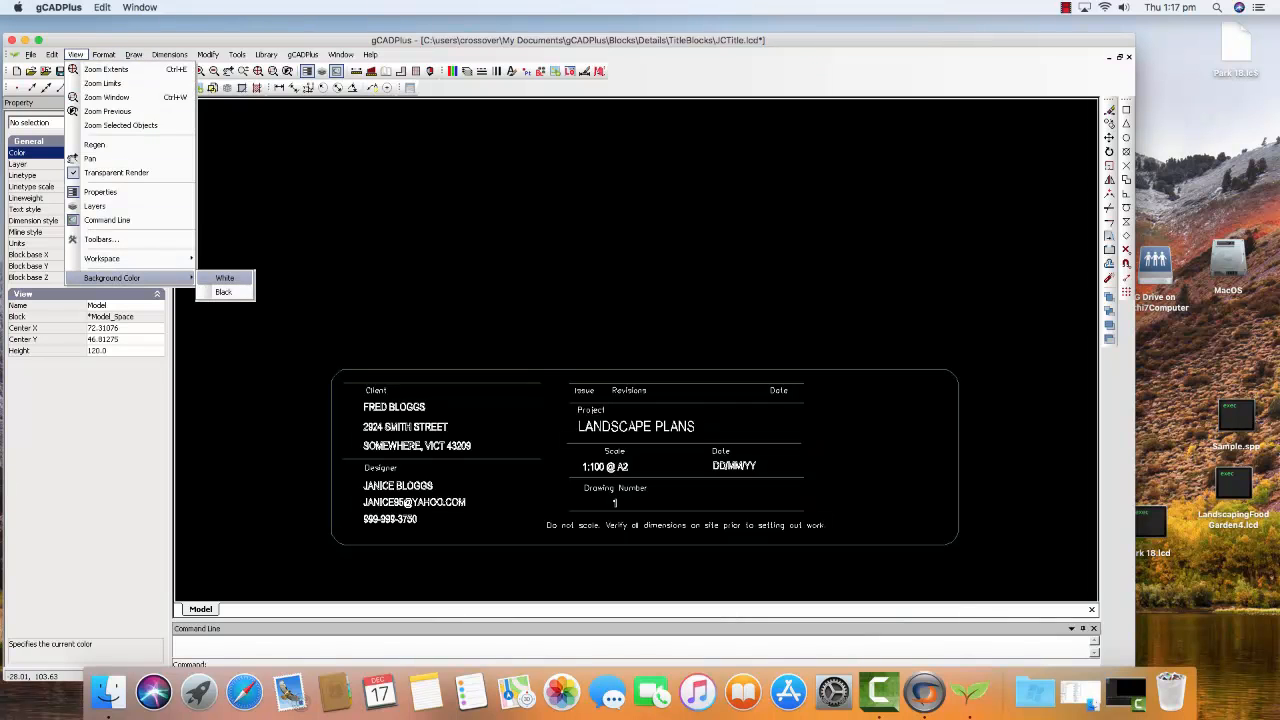
{"action": "left_click", "coordinate": [224, 278]}
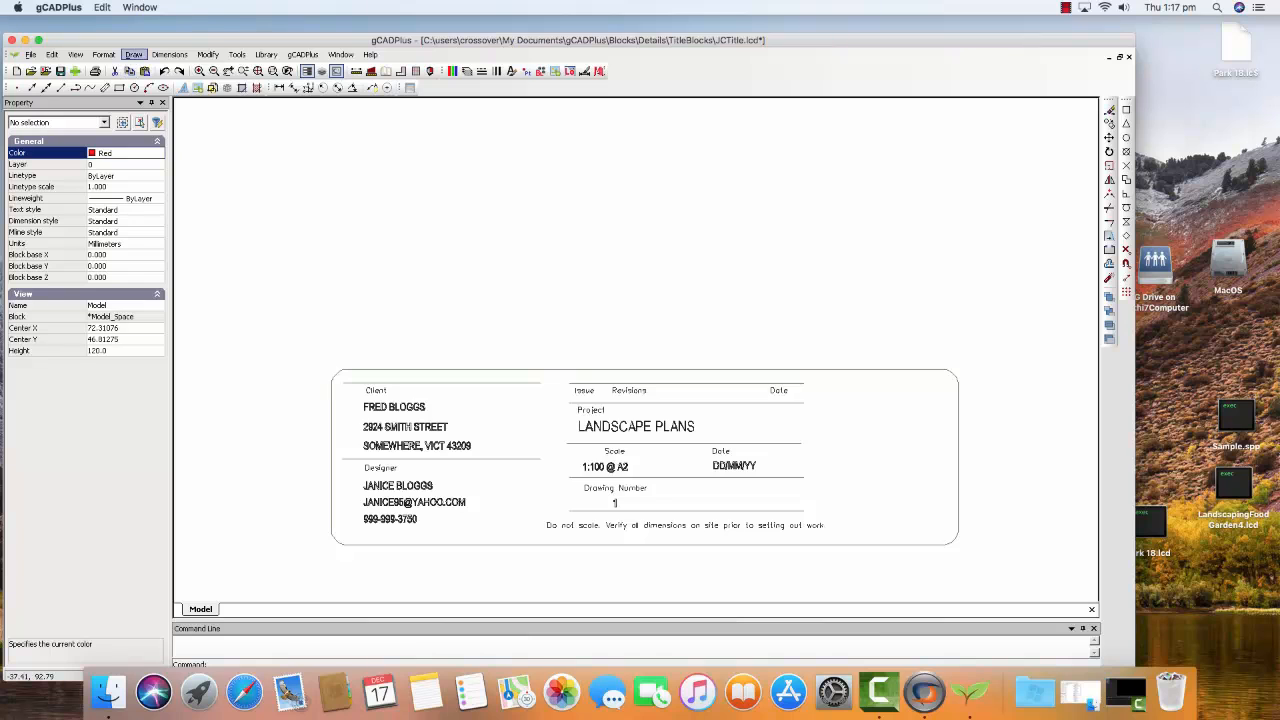
Draw a nearly horizontal 150 mm line above the title block, starting above its left edge.
{"action": "left_click", "coordinate": [133, 54]}
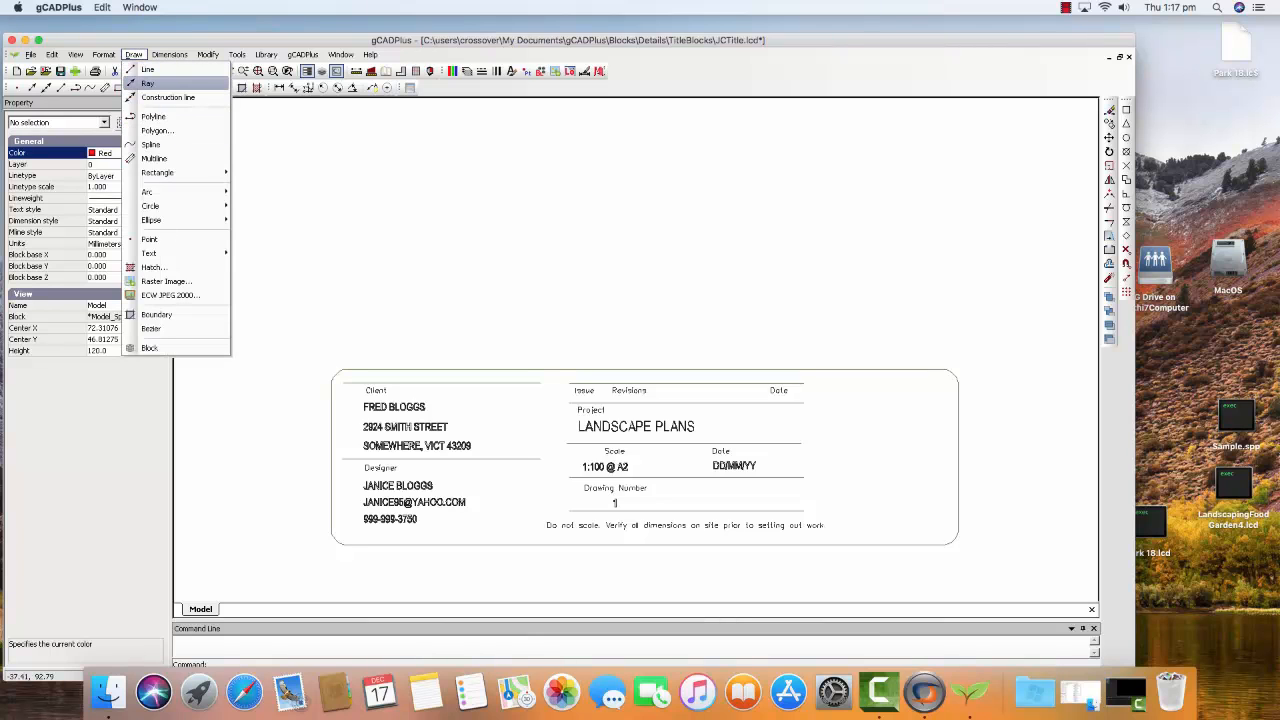
{"action": "left_click", "coordinate": [148, 69]}
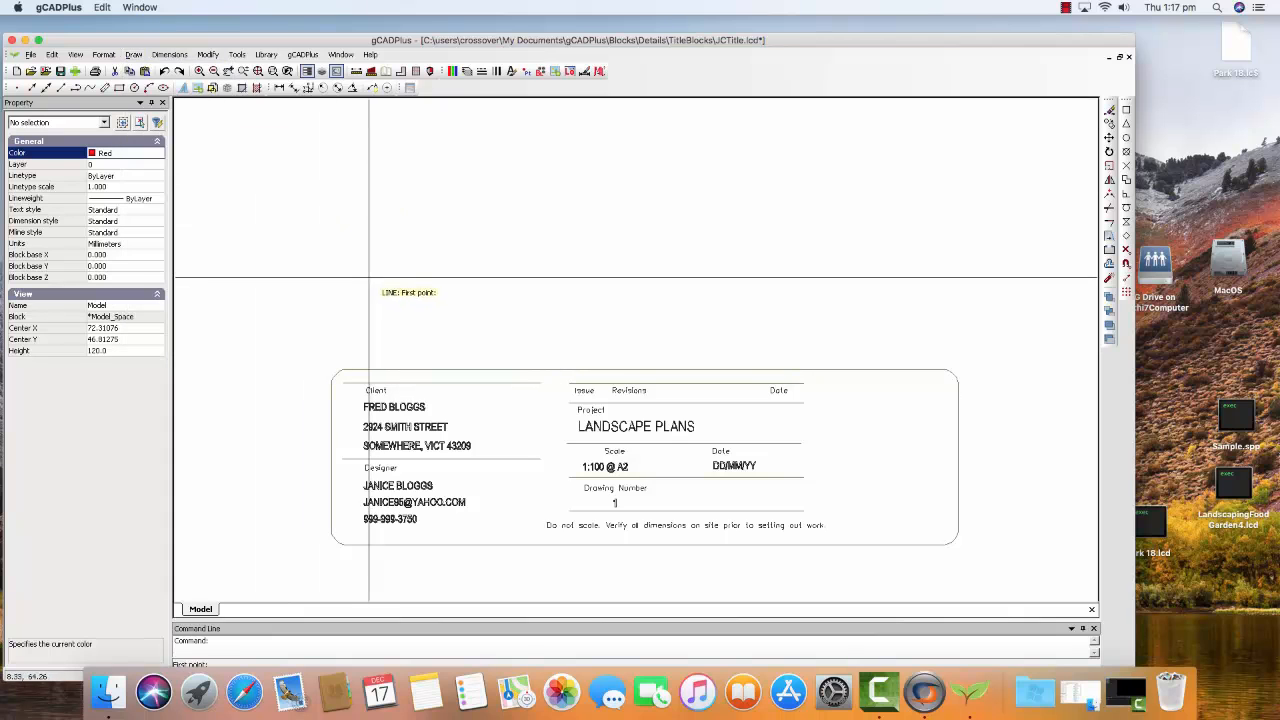
{"action": "left_click", "coordinate": [330, 275]}
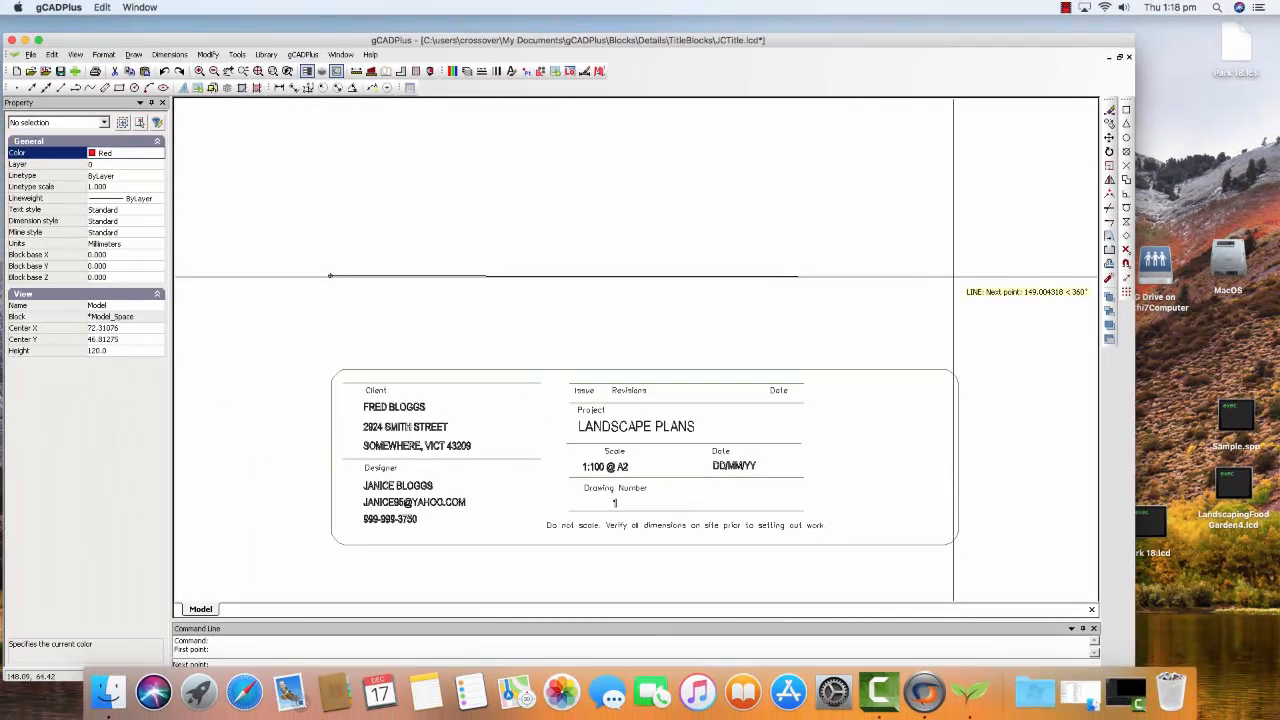
{"action": "type", "text": "150"}
{"action": "key", "text": "Return"}
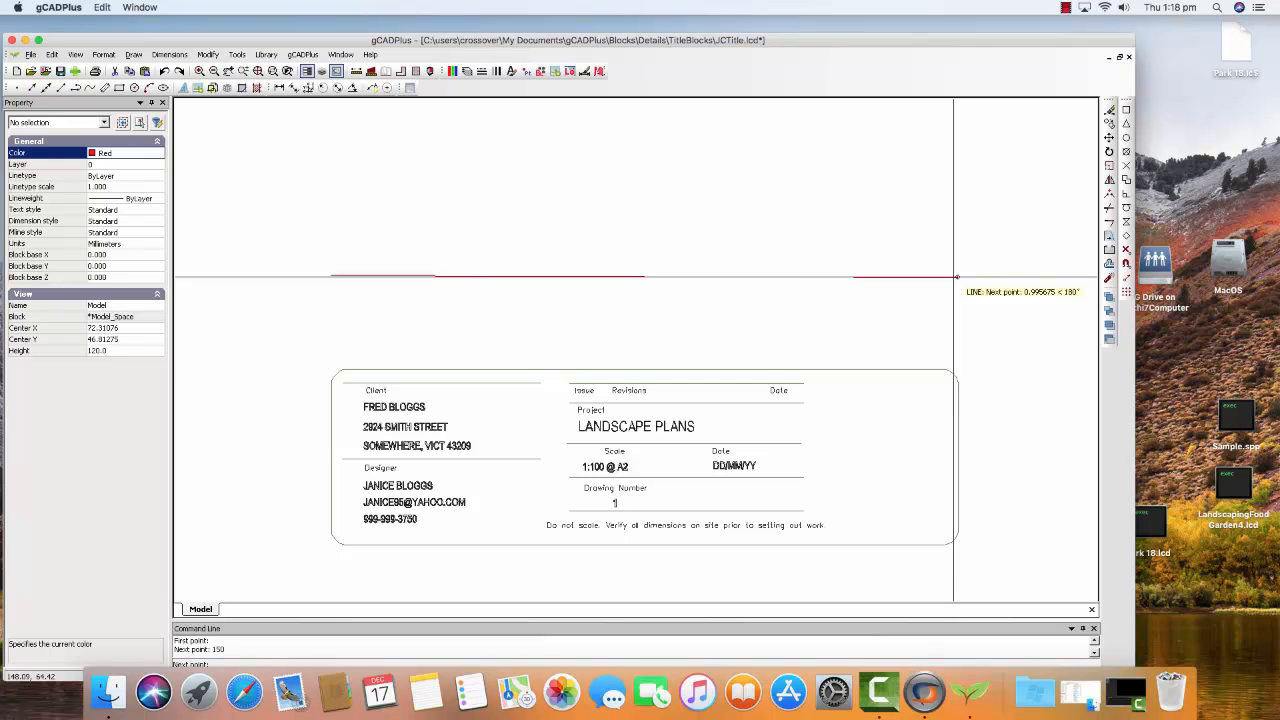
{"action": "right_click", "coordinate": [767, 322]}
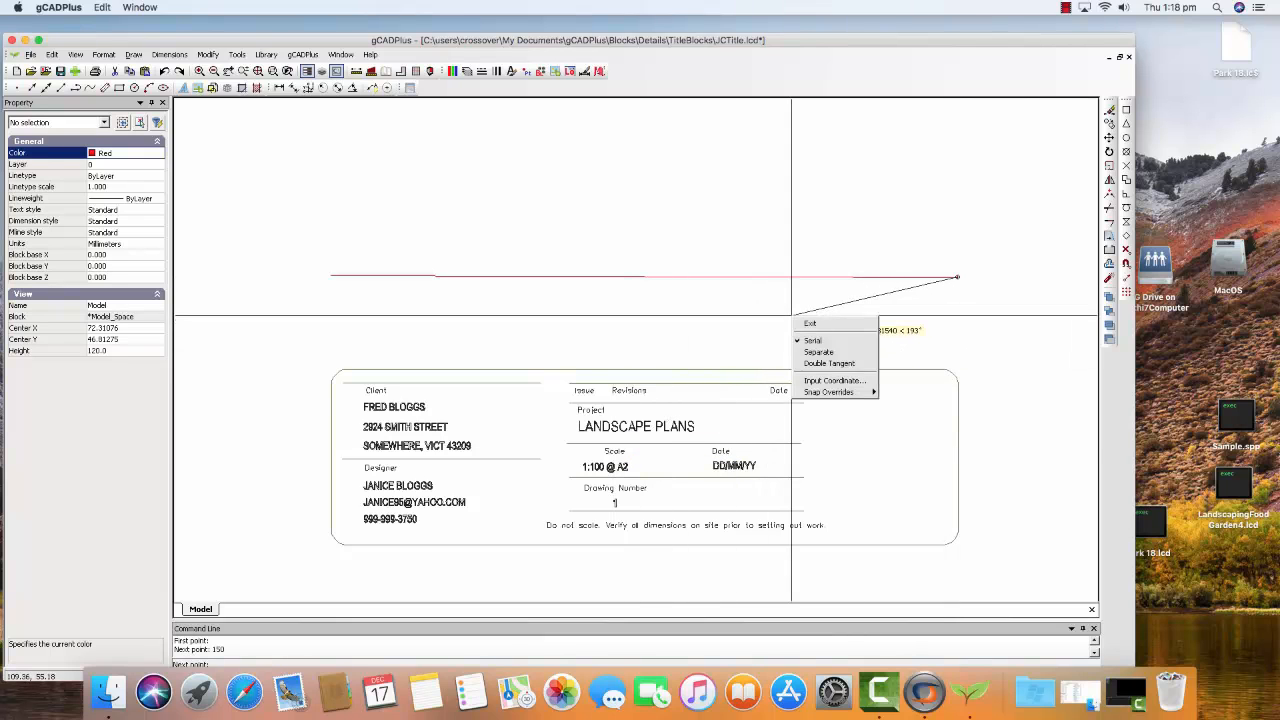
{"action": "left_click", "coordinate": [798, 318]}
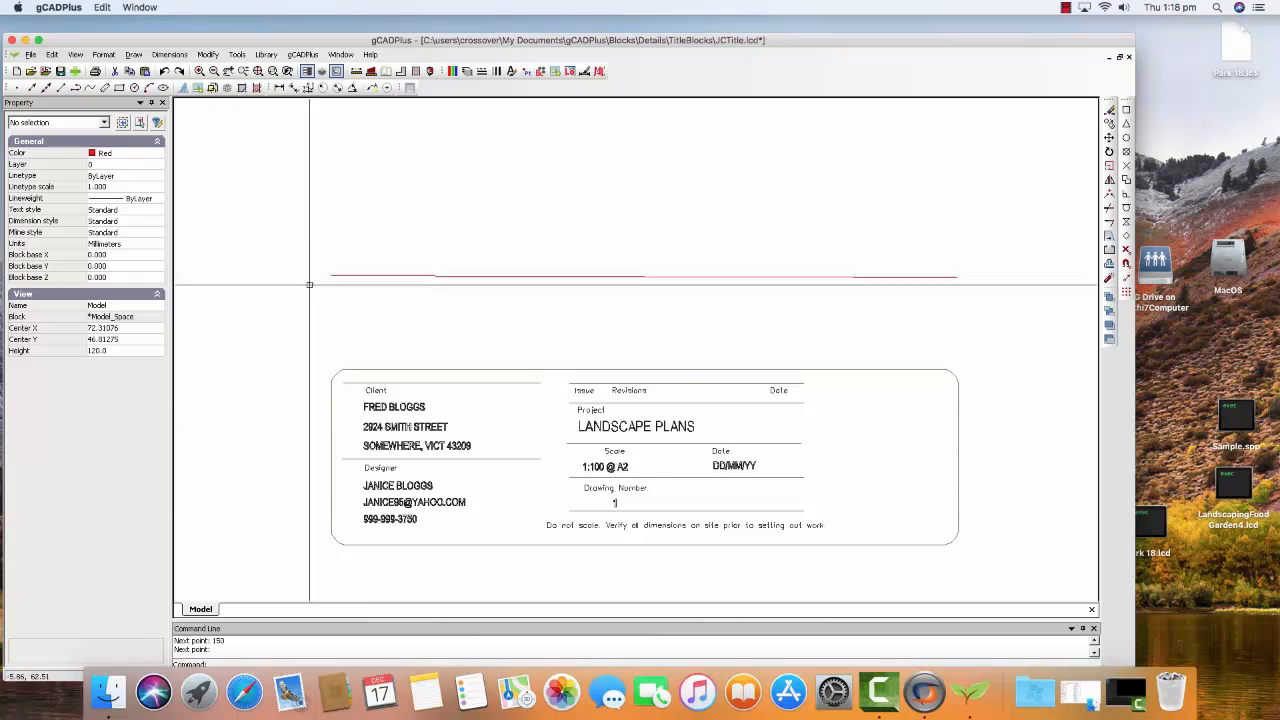
Turn on polar tracking and set the angle of the red line to 360 degrees.
{"action": "left_click_drag", "start_coordinate": [266, 40], "coordinate": [264, 25]}
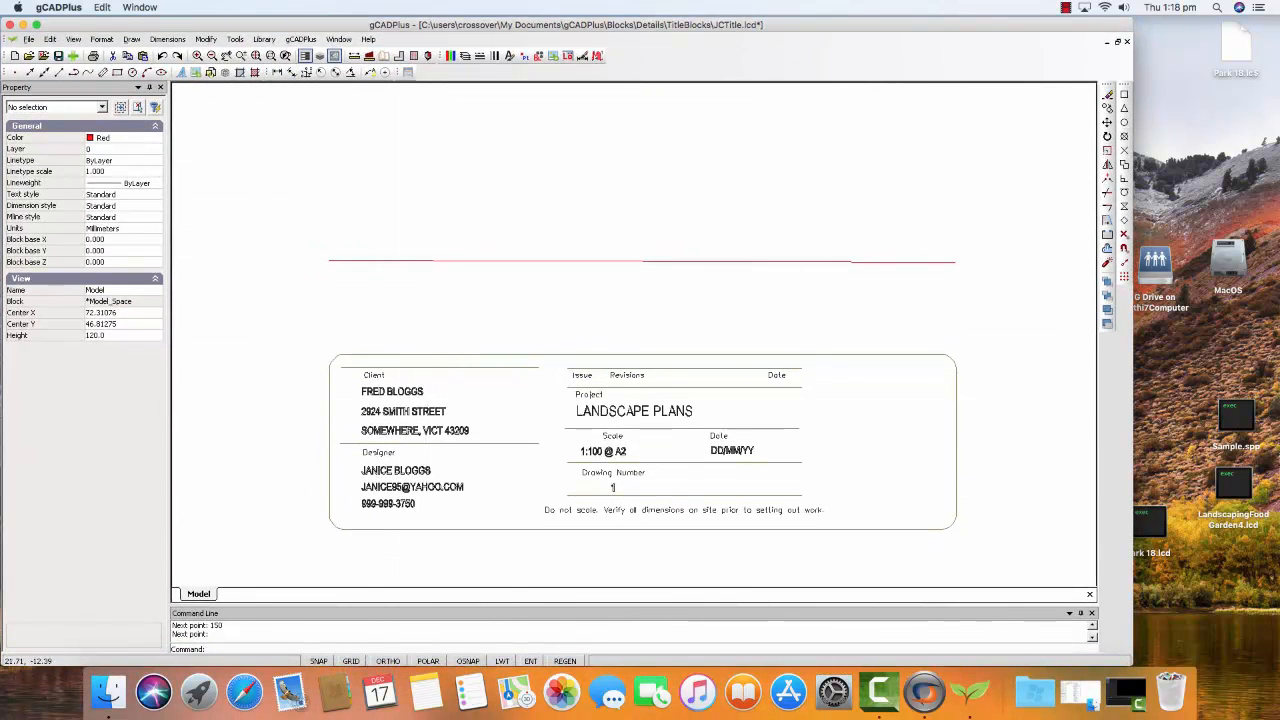
{"action": "key", "text": "F10"}
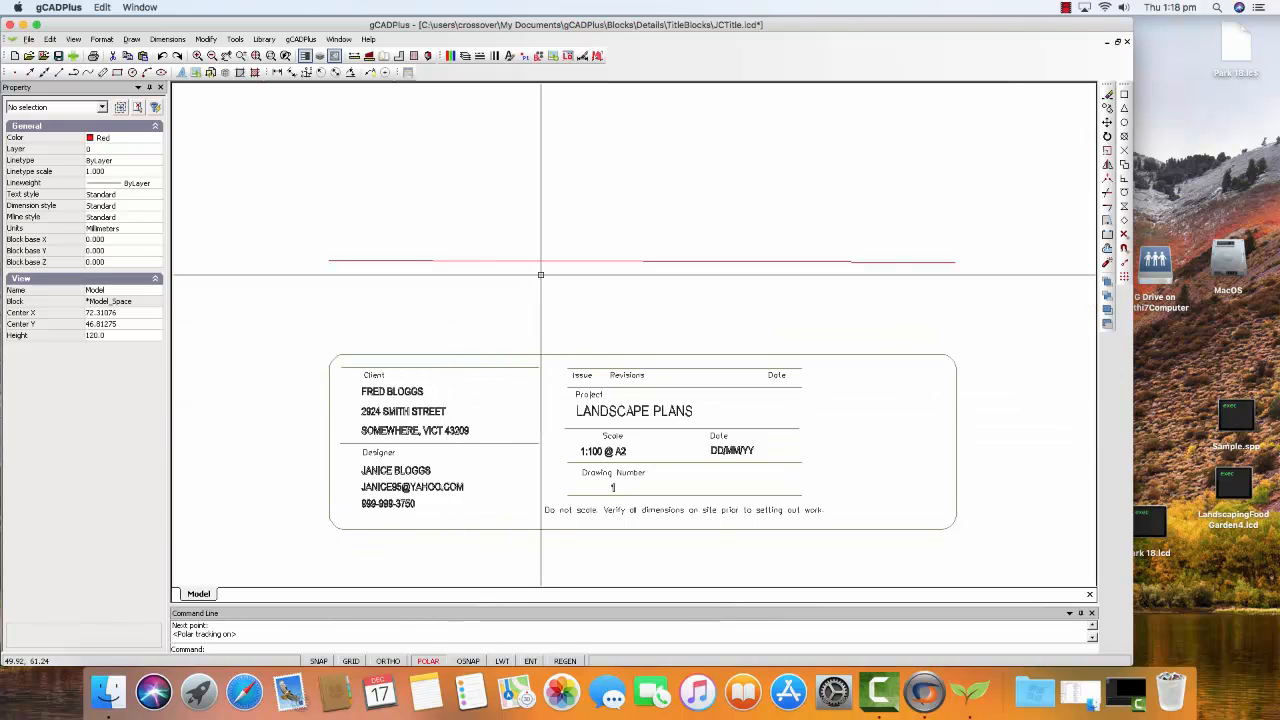
{"action": "left_click", "coordinate": [578, 262]}
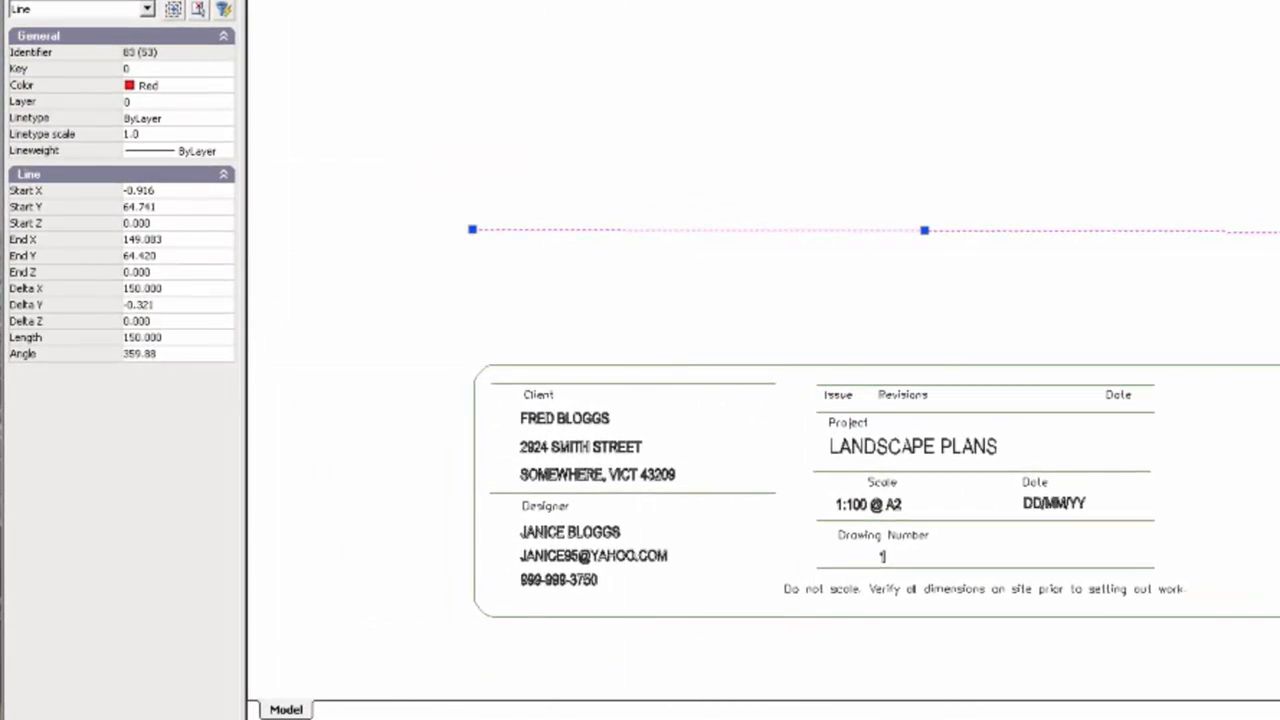
{"action": "left_click", "coordinate": [170, 353]}
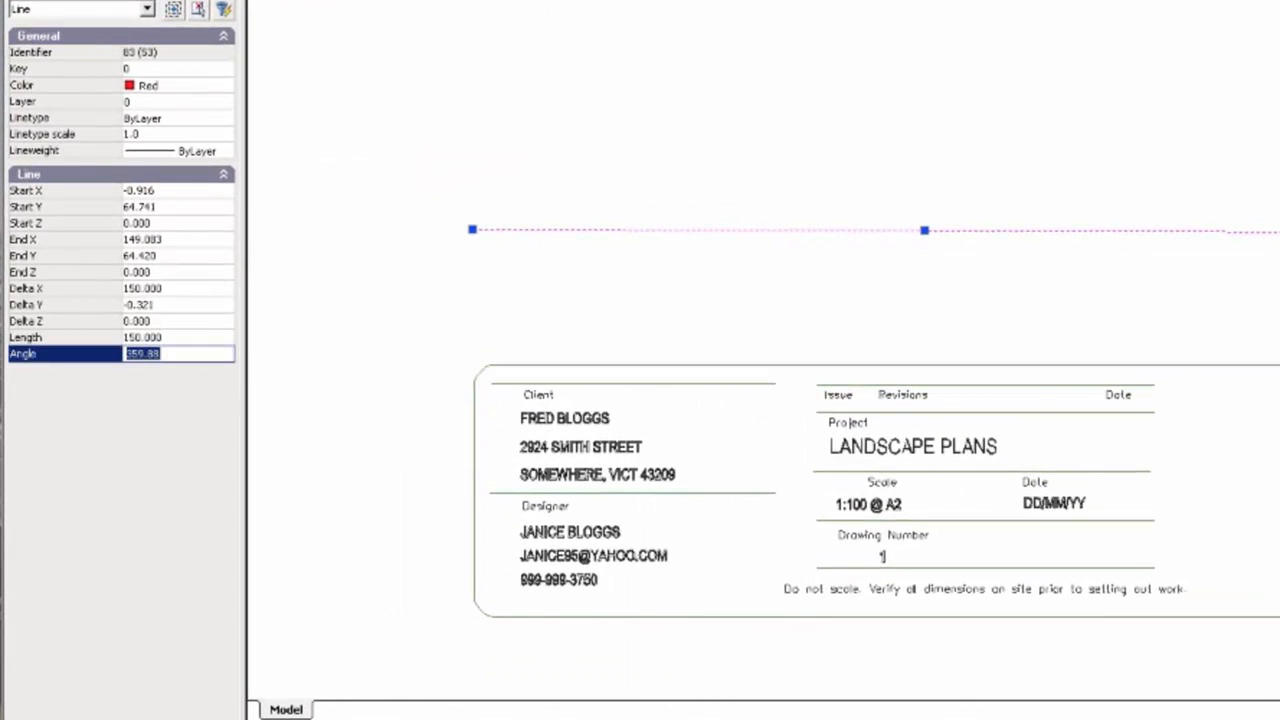
{"action": "type", "text": "360"}
{"action": "key", "text": "Return"}
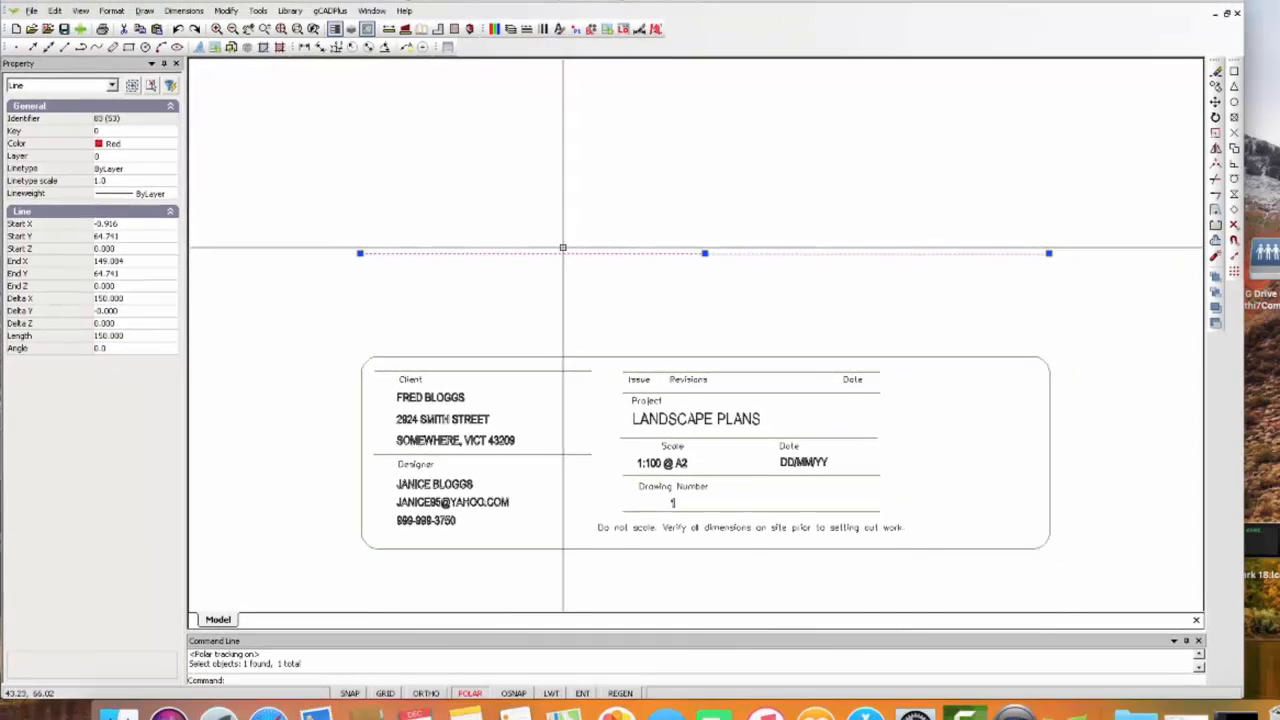
{"action": "key", "text": "Escape"}
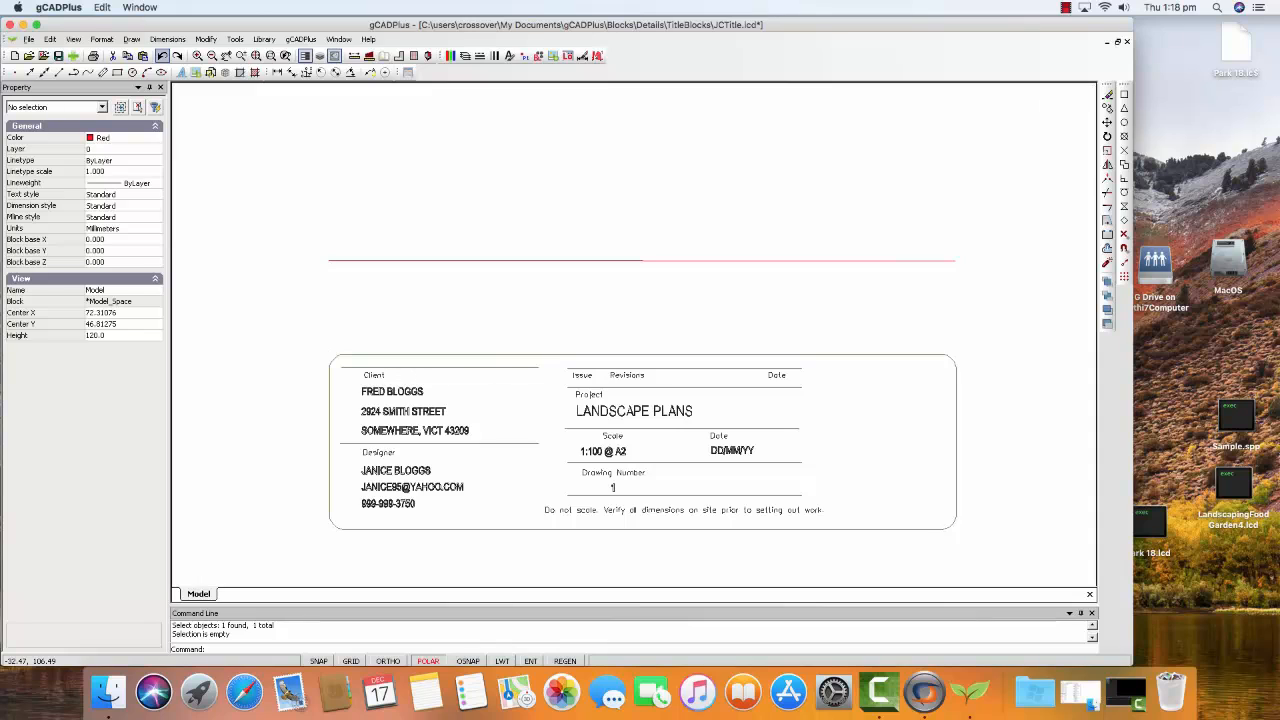
{"action": "left_click", "coordinate": [131, 39]}
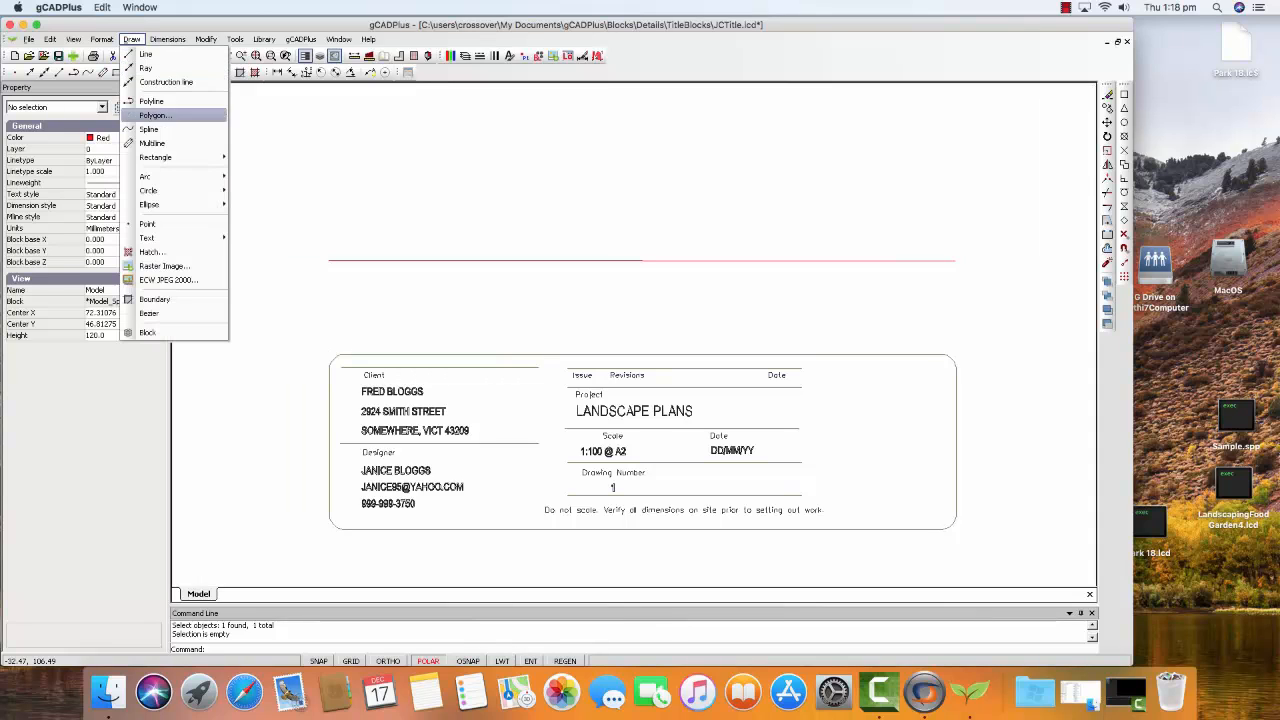
{"action": "mouse_move", "coordinate": [170, 157]}
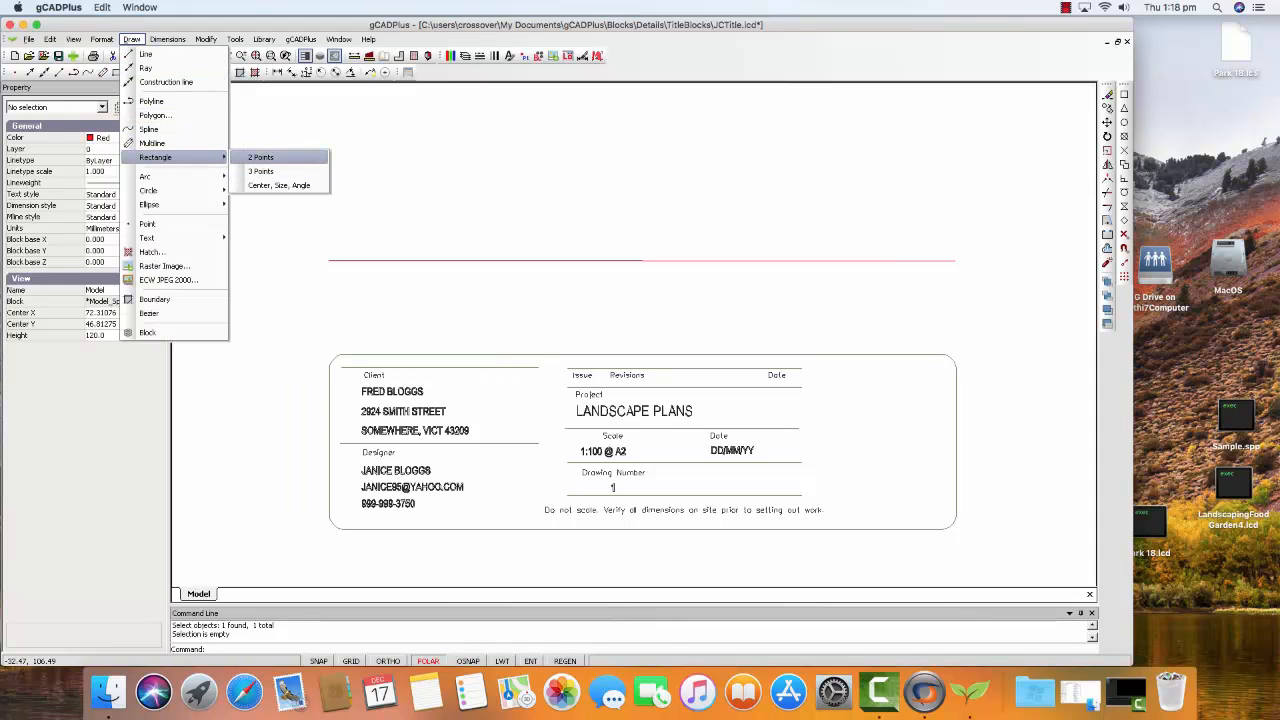
{"action": "left_click", "coordinate": [262, 157]}
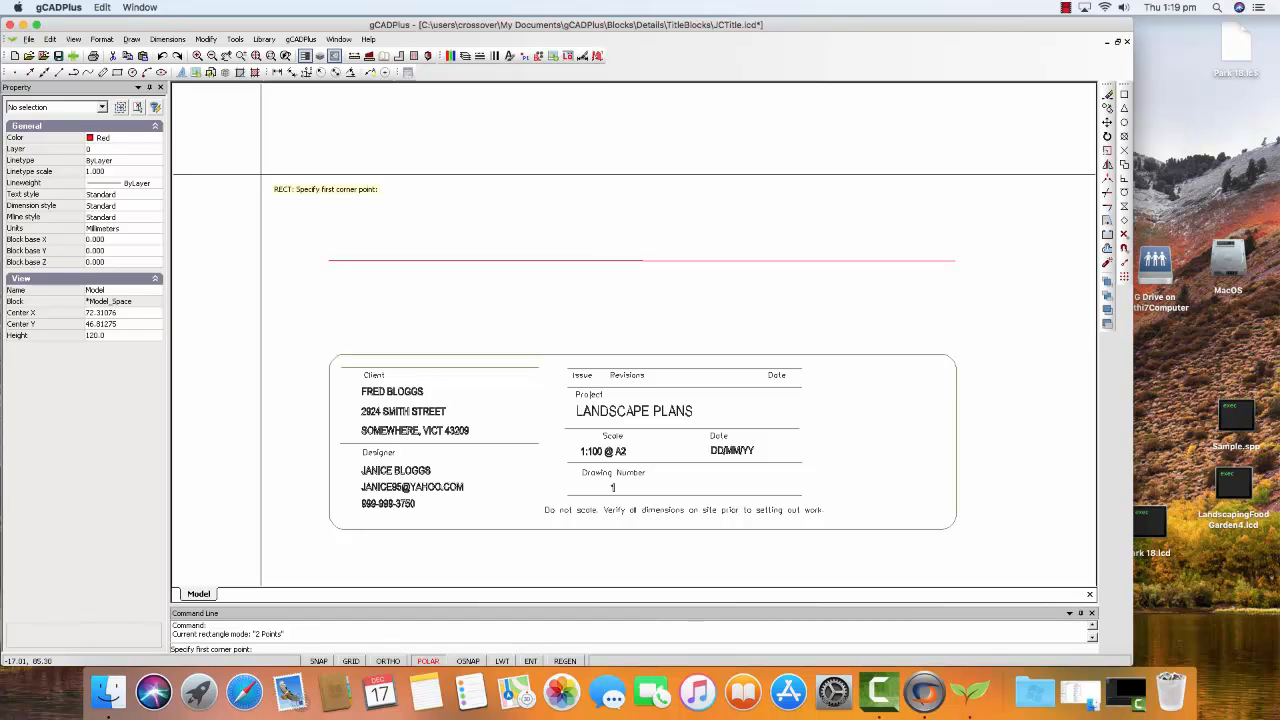
{"action": "type", "text": "0,0"}
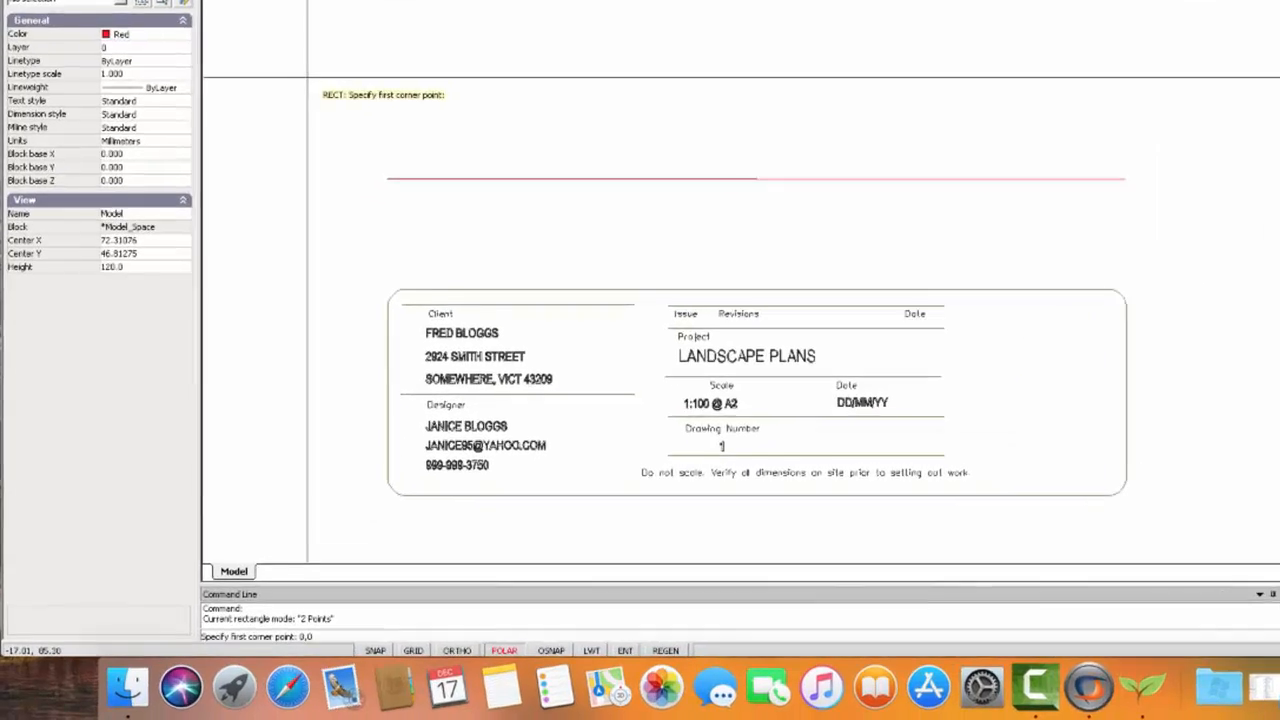
{"action": "key", "text": "Return"}
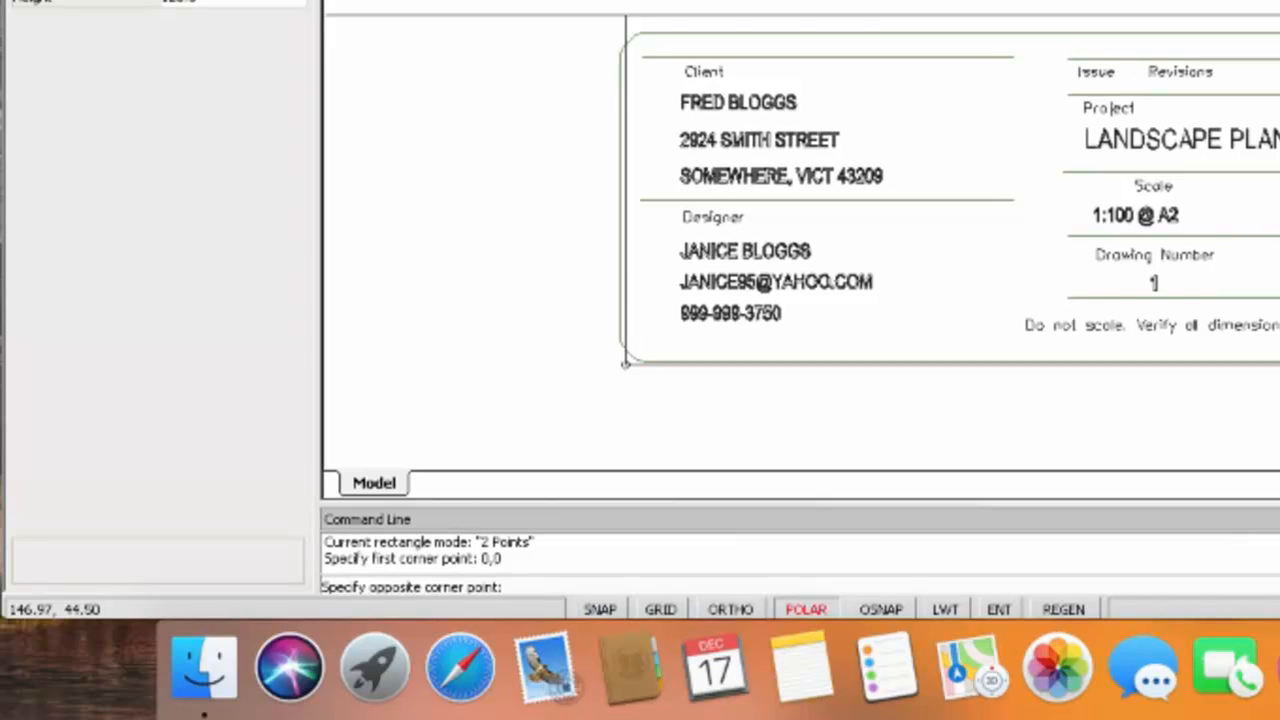
{"action": "type", "text": "@150,45"}
{"action": "key", "text": "Return"}
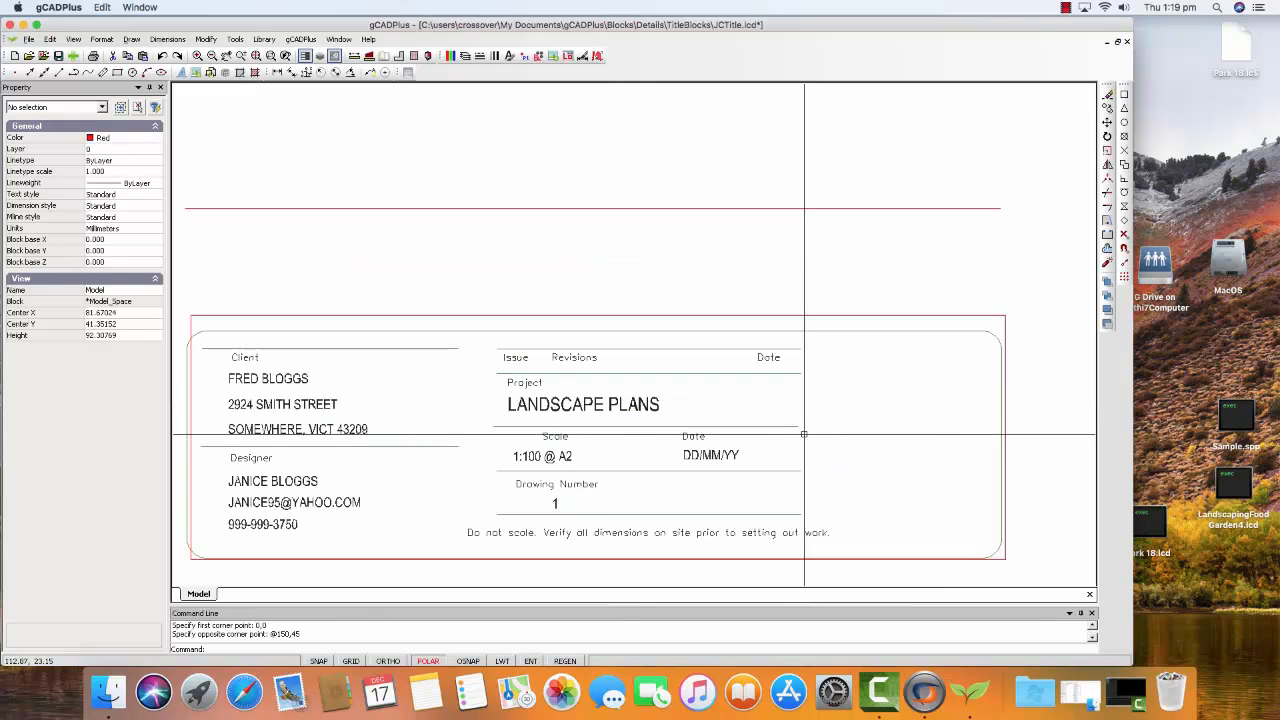
Move the title block's rounded border rectangle from its lower-left corner to 0,0.
{"action": "scroll", "coordinate": [804, 435], "scroll_direction": "up", "scroll_amount": 2}
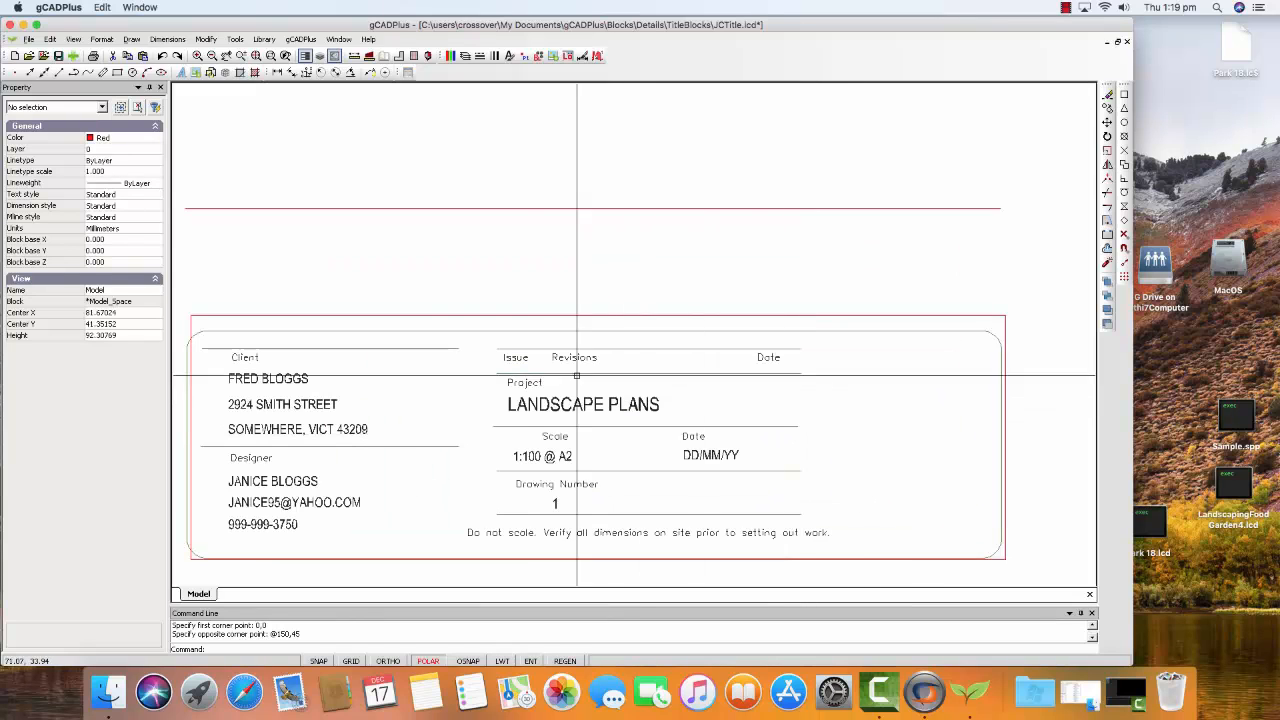
{"action": "left_click", "coordinate": [399, 331]}
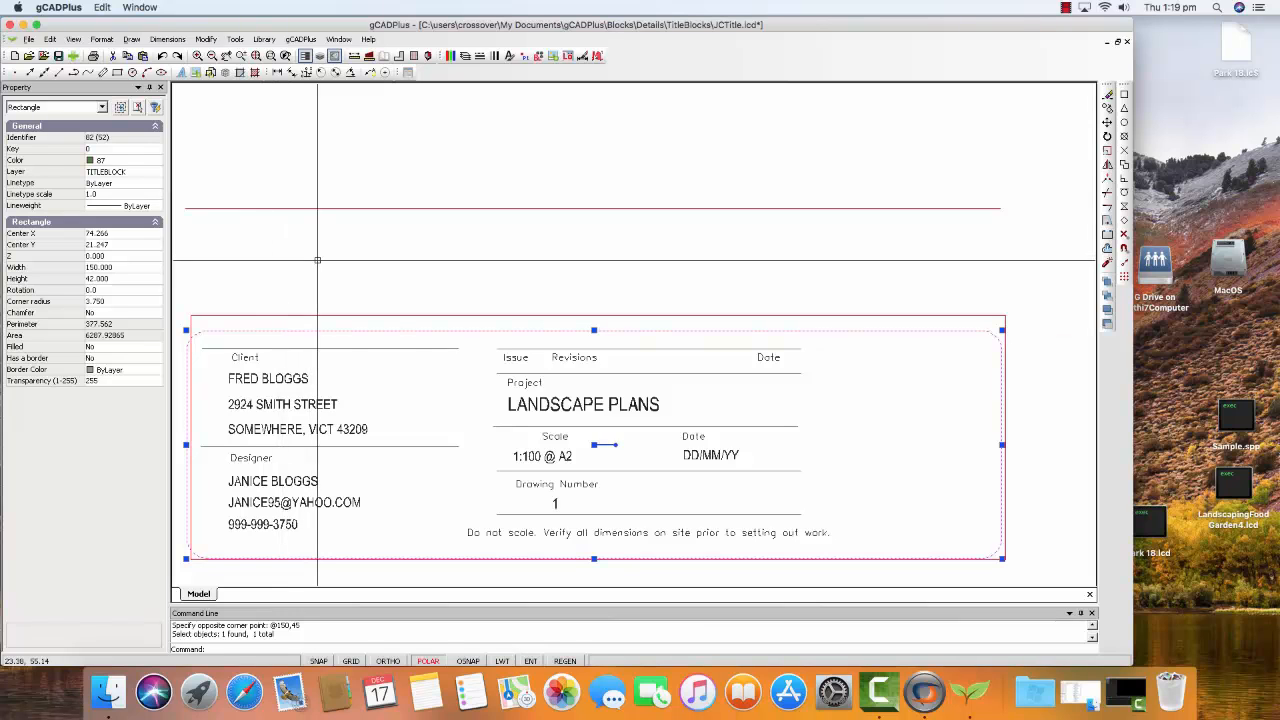
{"action": "key", "text": "Escape"}
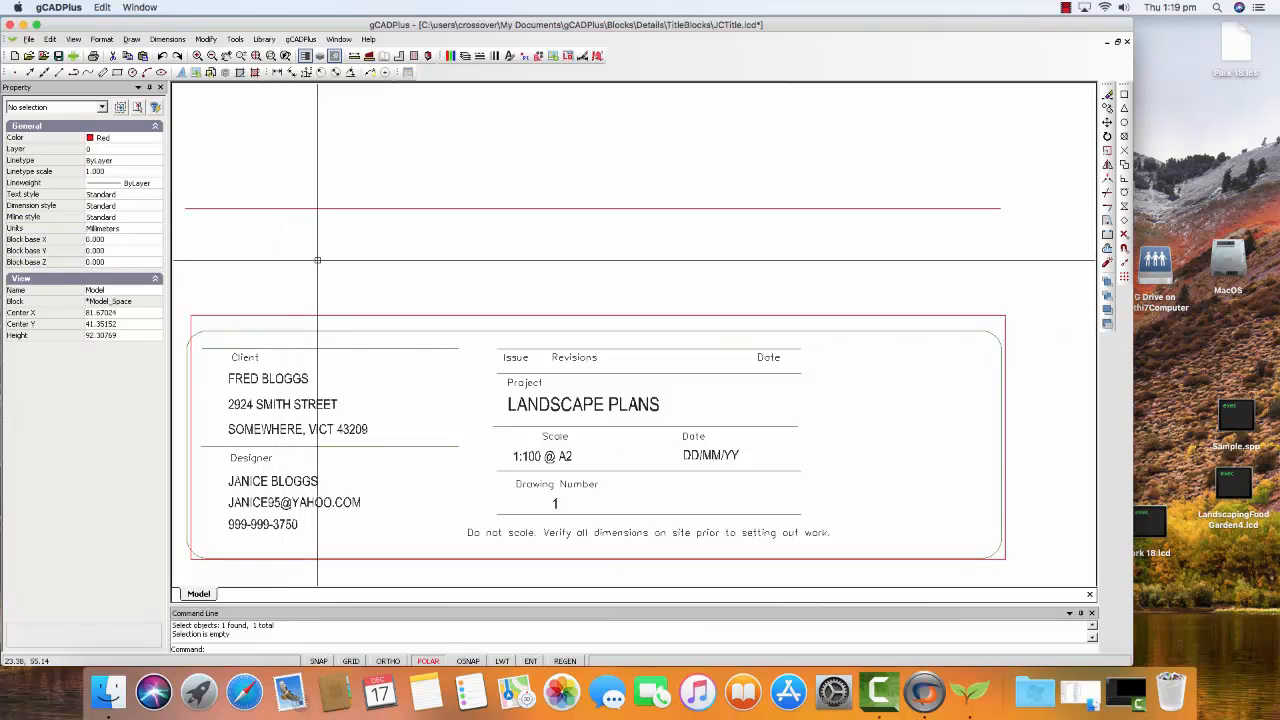
{"action": "middle_click_drag", "start_coordinate": [416, 289], "coordinate": [474, 248]}
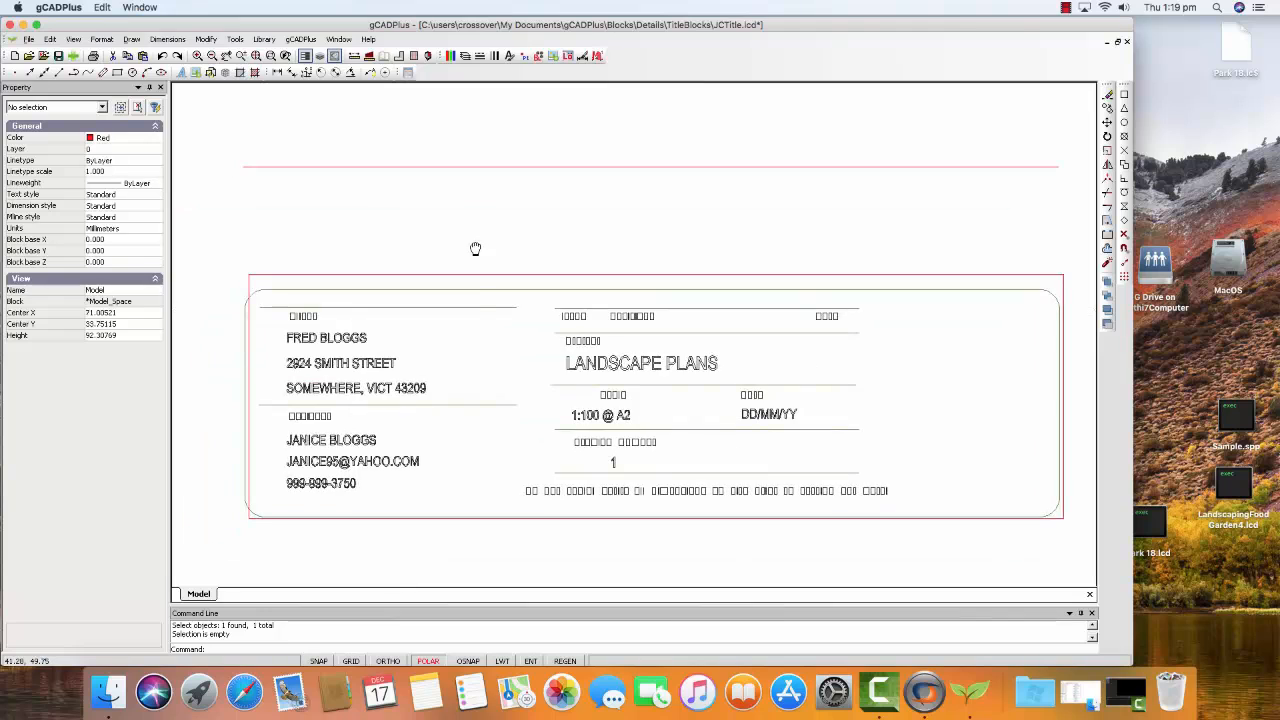
{"action": "left_click", "coordinate": [427, 290]}
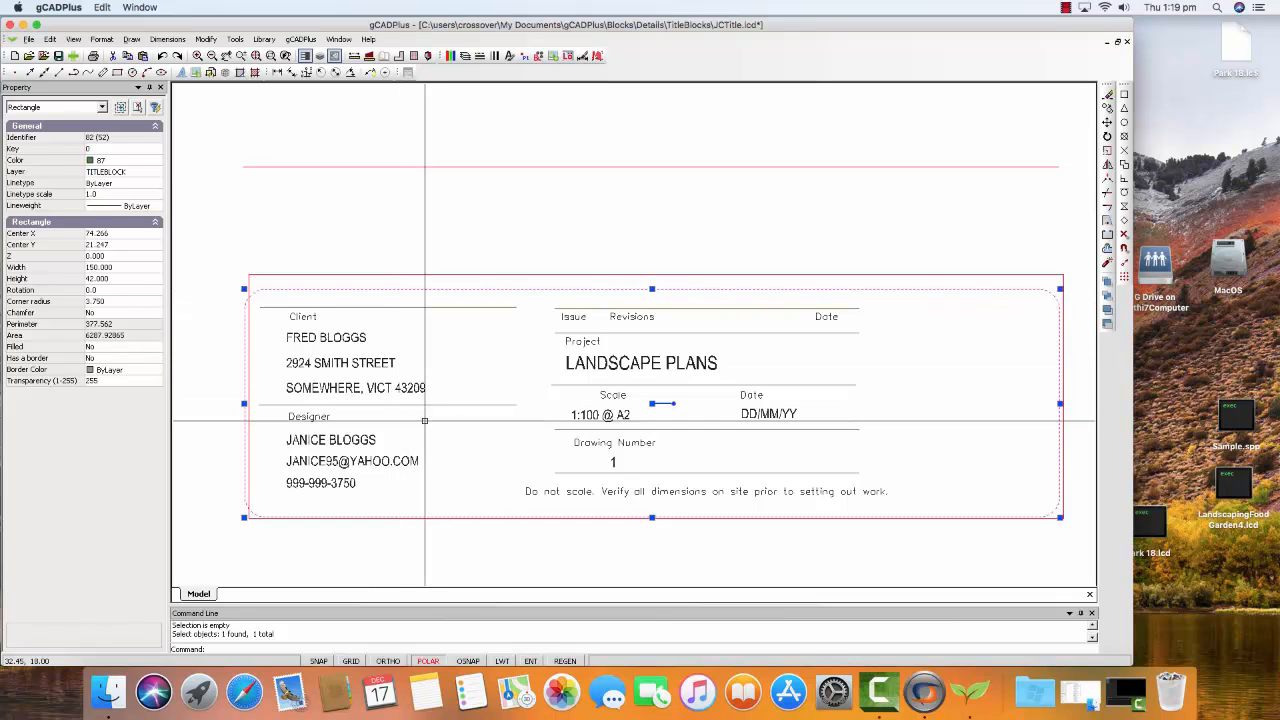
{"action": "right_click", "coordinate": [425, 420]}
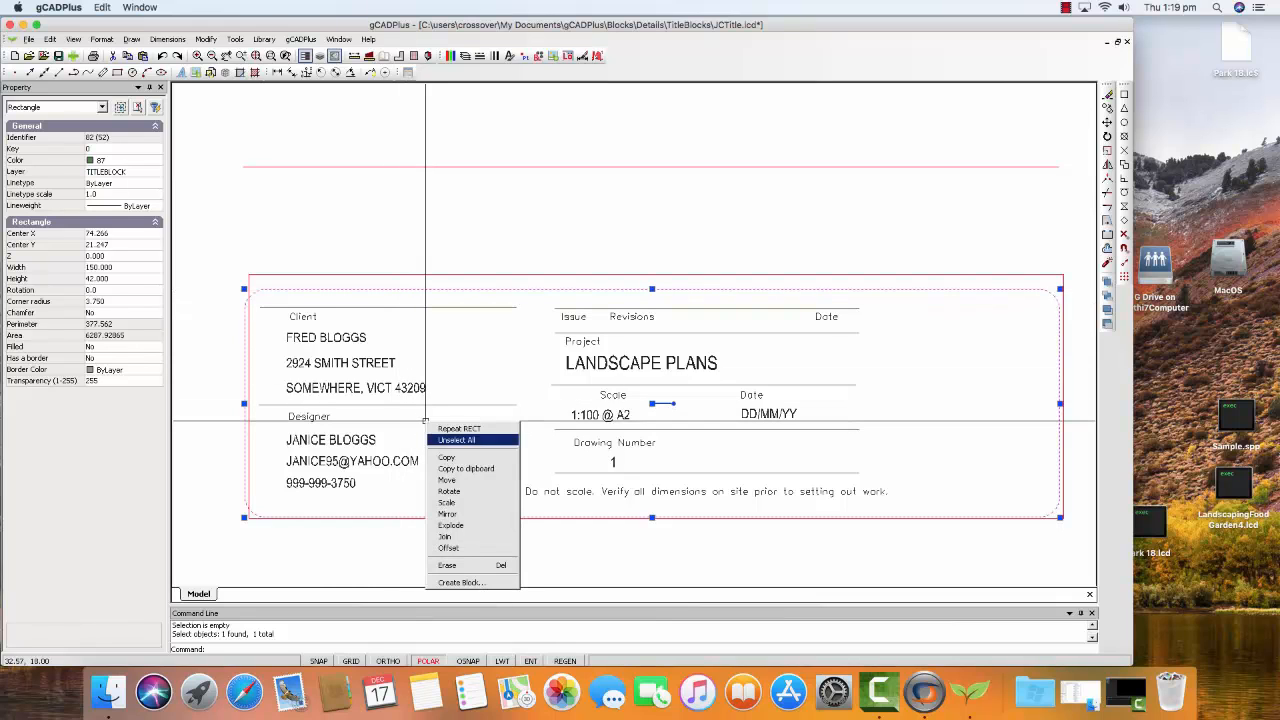
{"action": "left_click", "coordinate": [455, 480]}
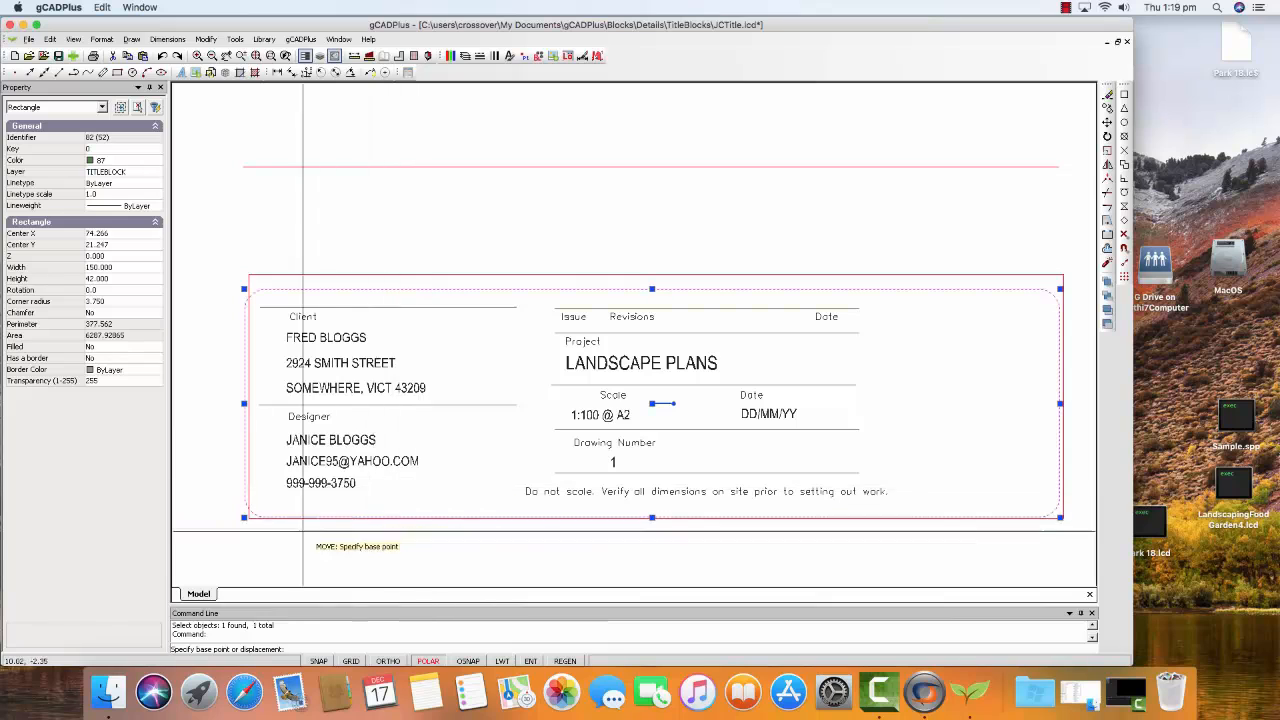
{"action": "left_click", "coordinate": [244, 517]}
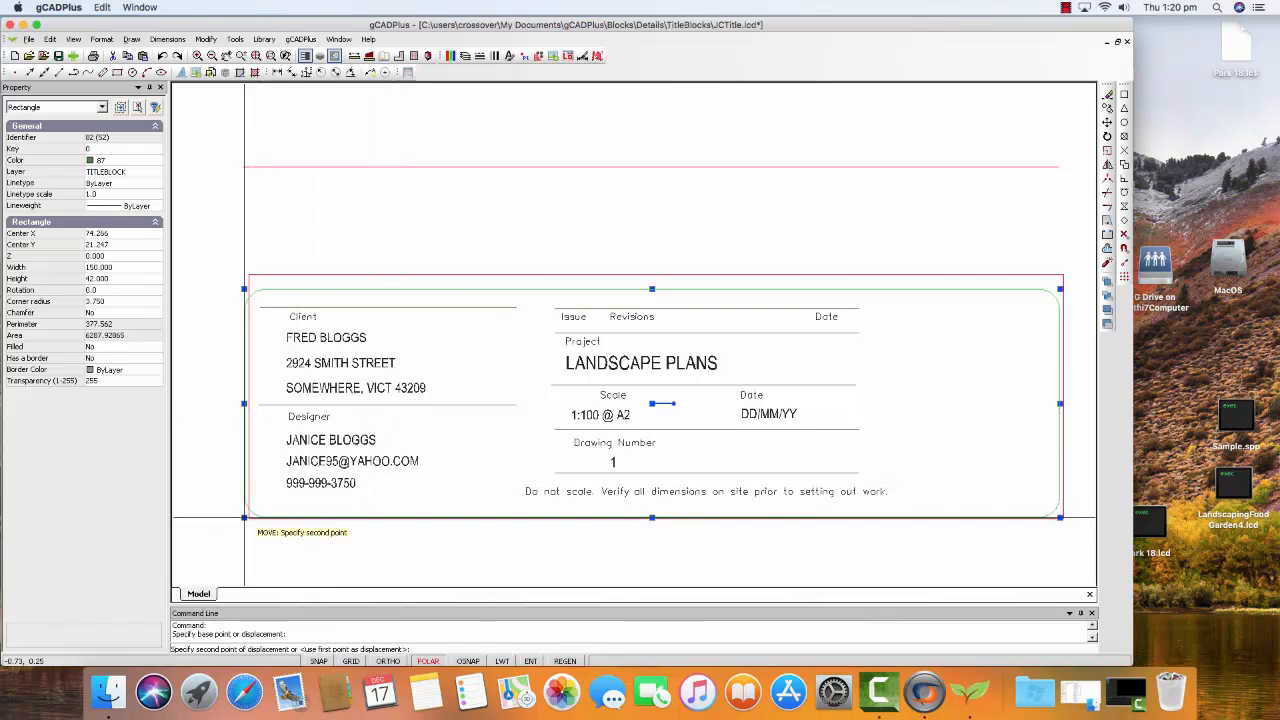
{"action": "type", "text": "0"}
{"action": "key", "text": "Return"}
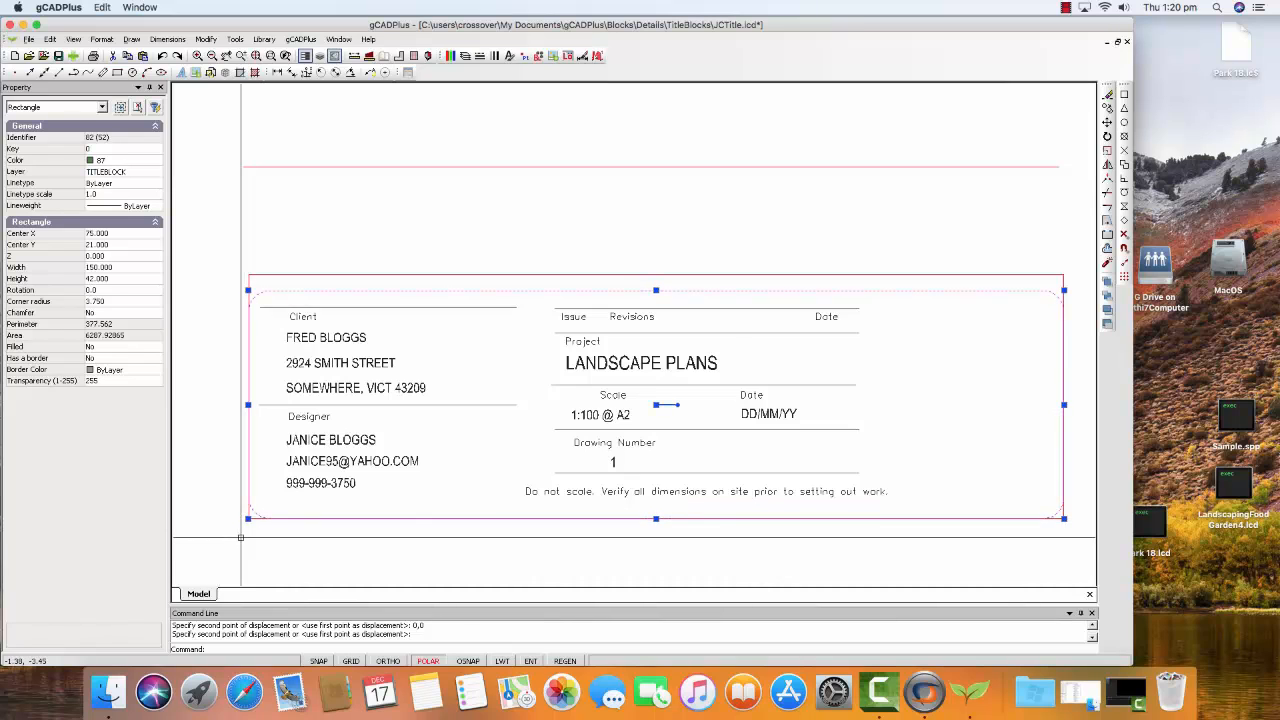
{"action": "key", "text": "Escape"}
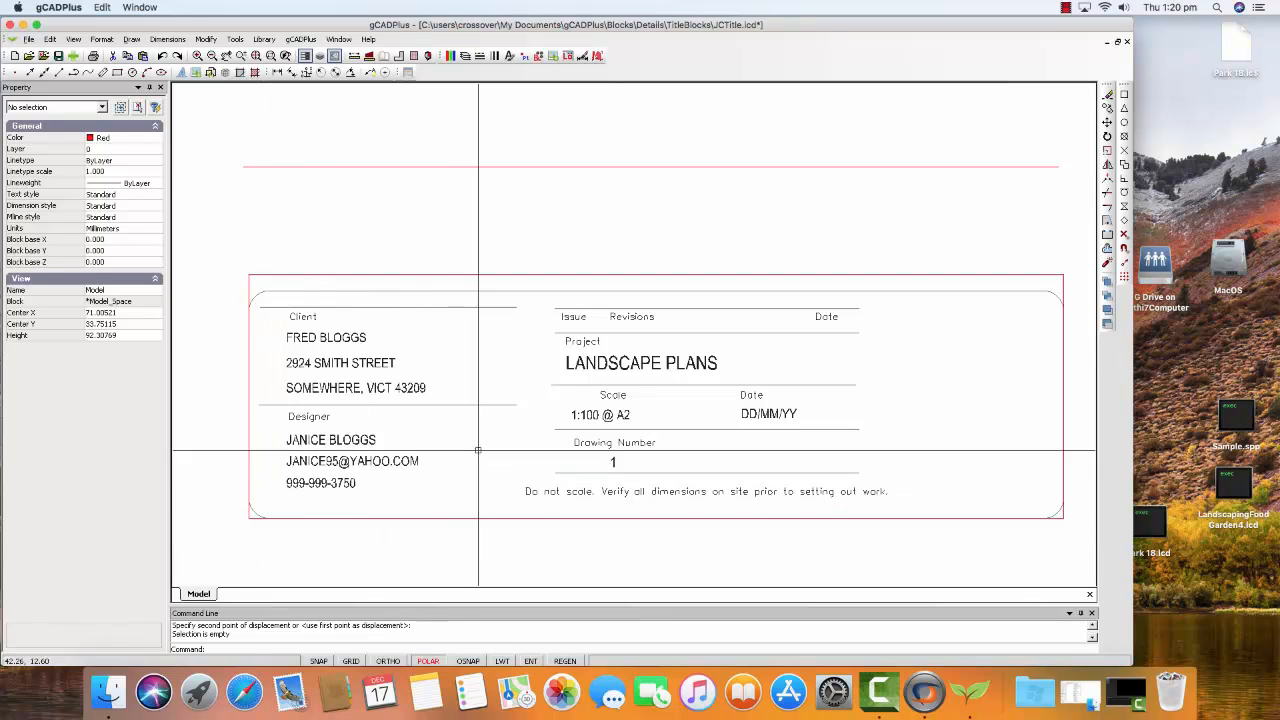
Compare the properties of the rounded border and the red rectangle.
{"action": "left_click", "coordinate": [550, 290]}
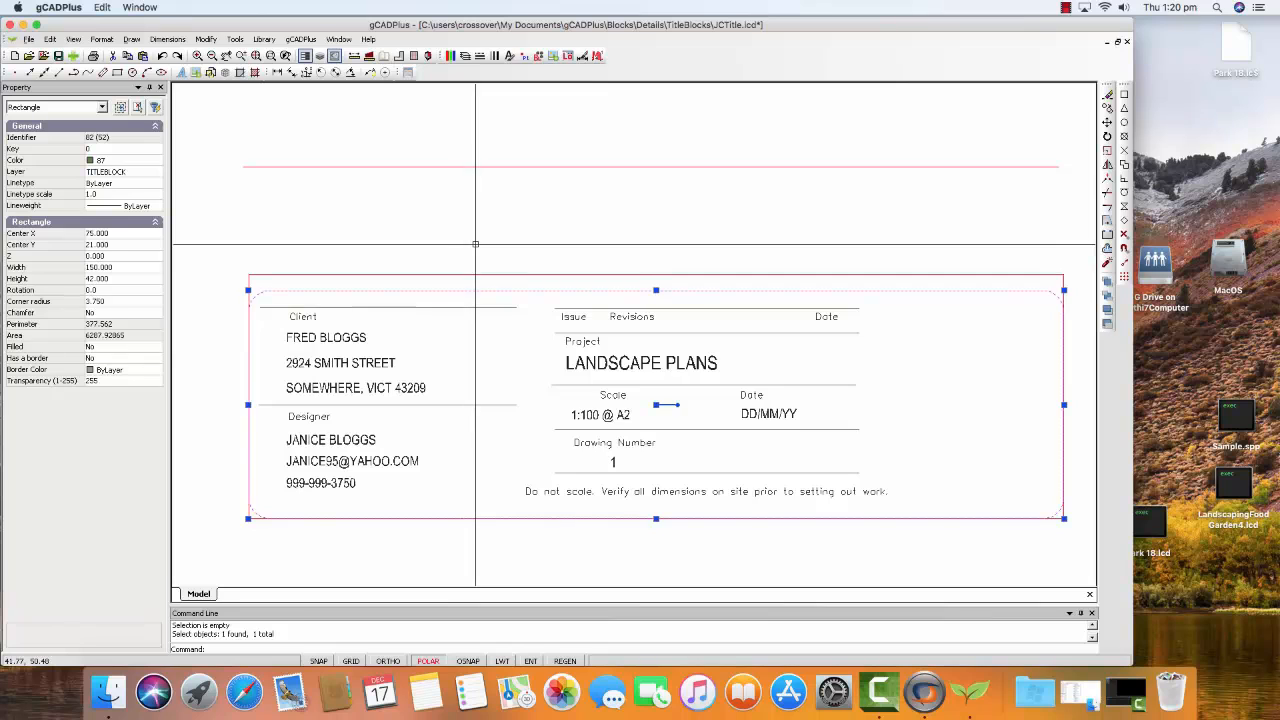
{"action": "key", "text": "Escape"}
{"action": "left_click", "coordinate": [500, 274]}
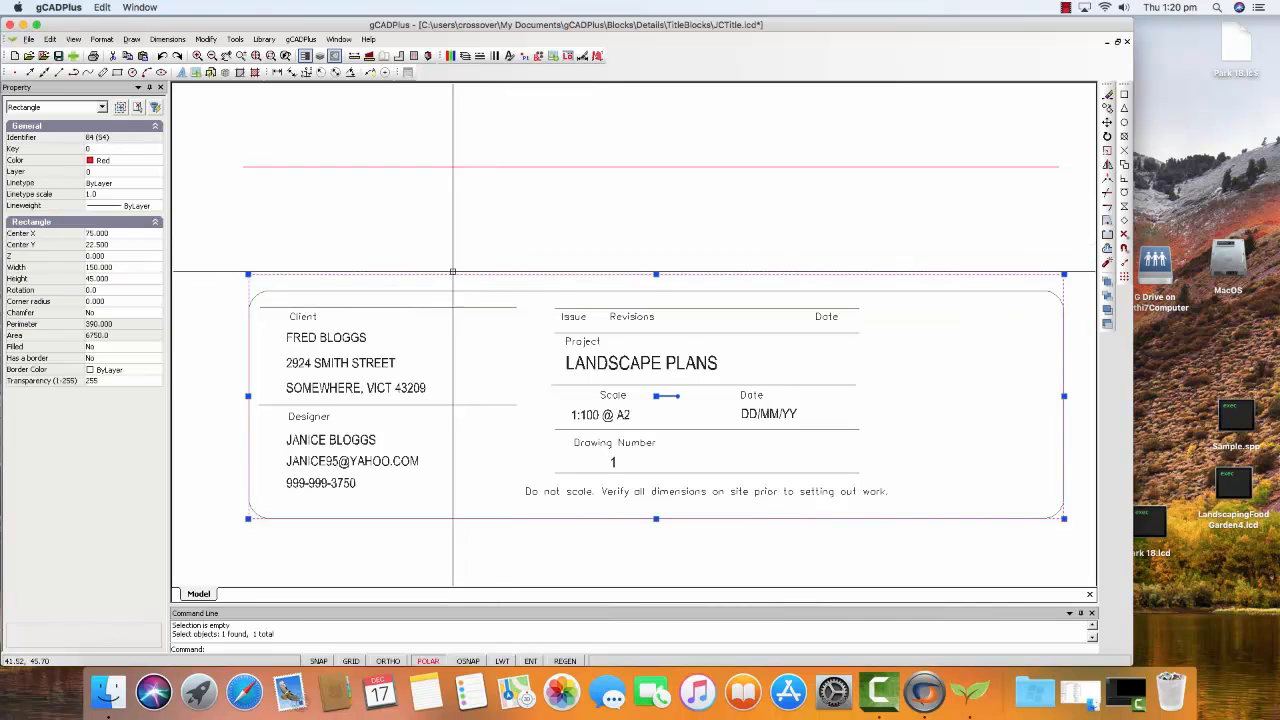
Set the height of the red rectangle to 42 and deselect it.
{"action": "left_click", "coordinate": [99, 279]}
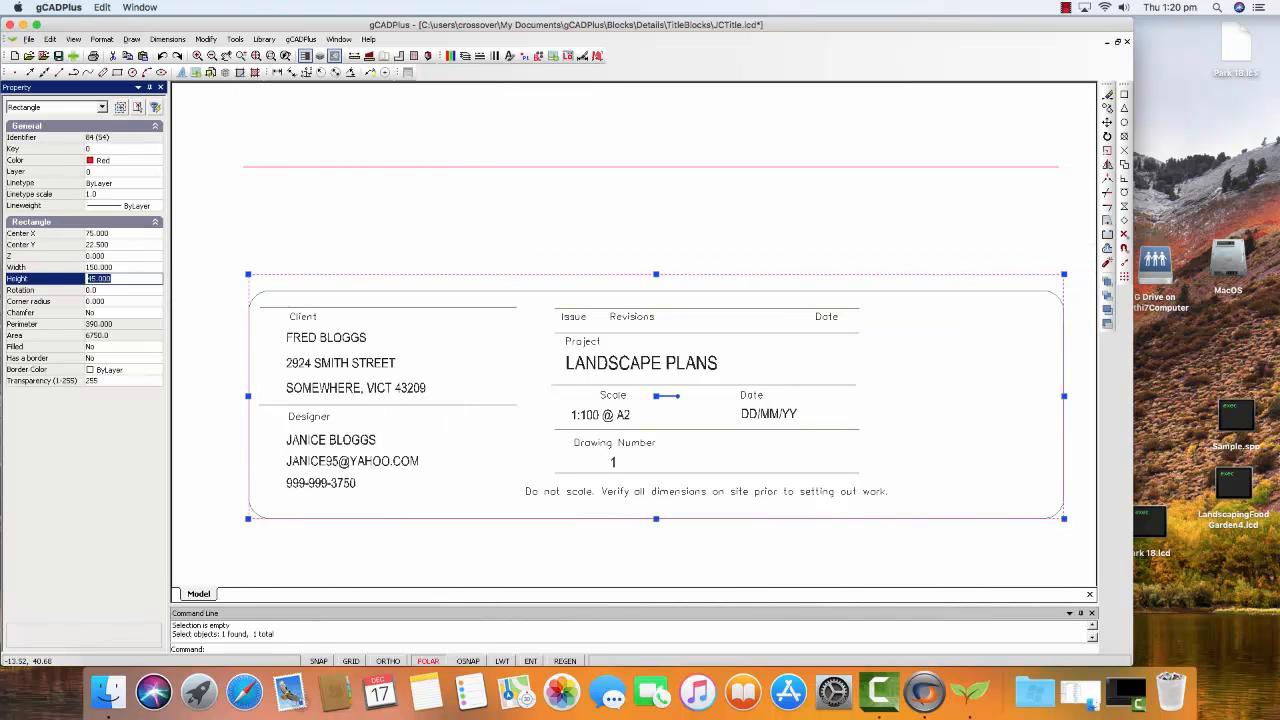
{"action": "type", "text": "42"}
{"action": "key", "text": "Return"}
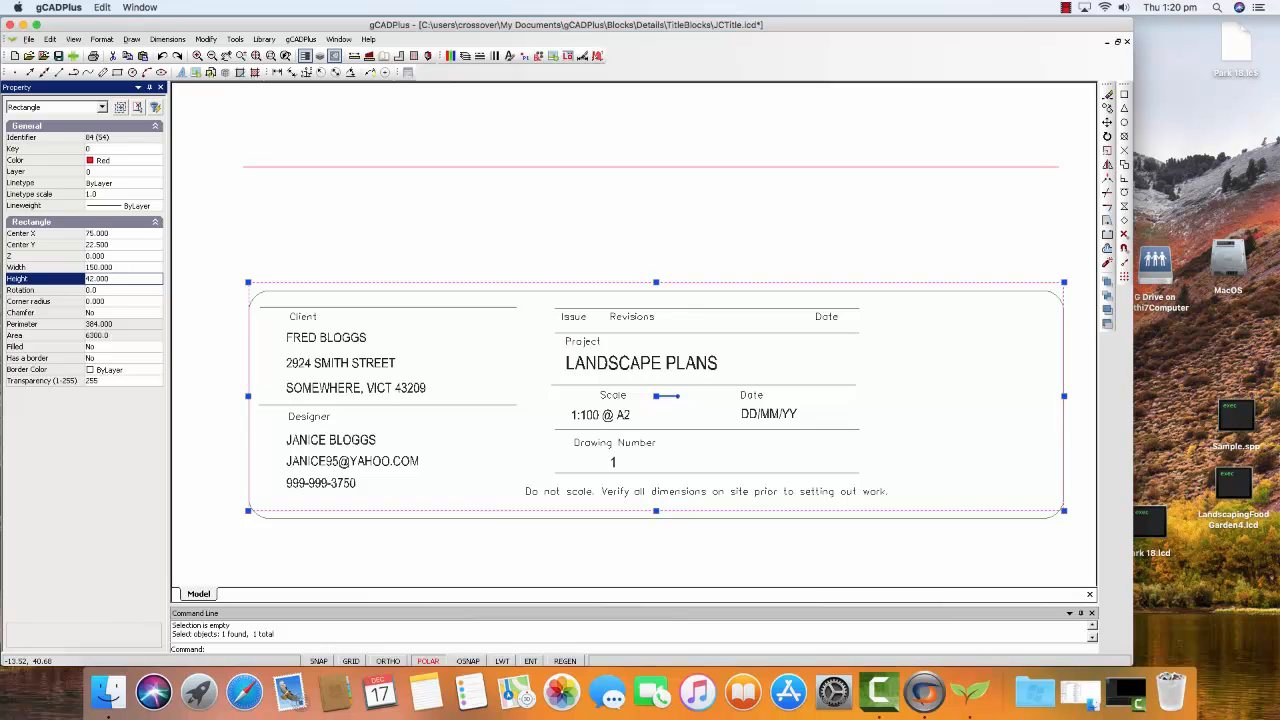
{"action": "right_click", "coordinate": [598, 255]}
{"action": "left_click", "coordinate": [616, 265]}
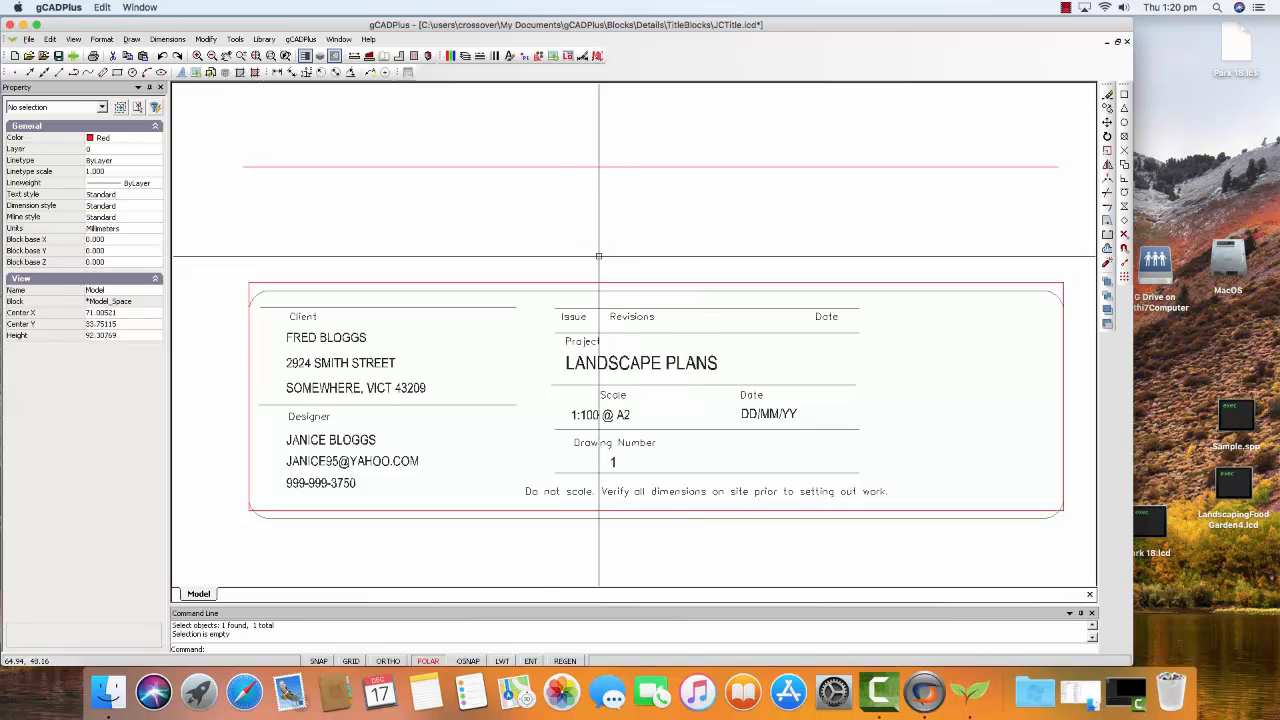
Move the red rectangle from its lower-left corner to 0,0.
{"action": "left_click", "coordinate": [479, 283]}
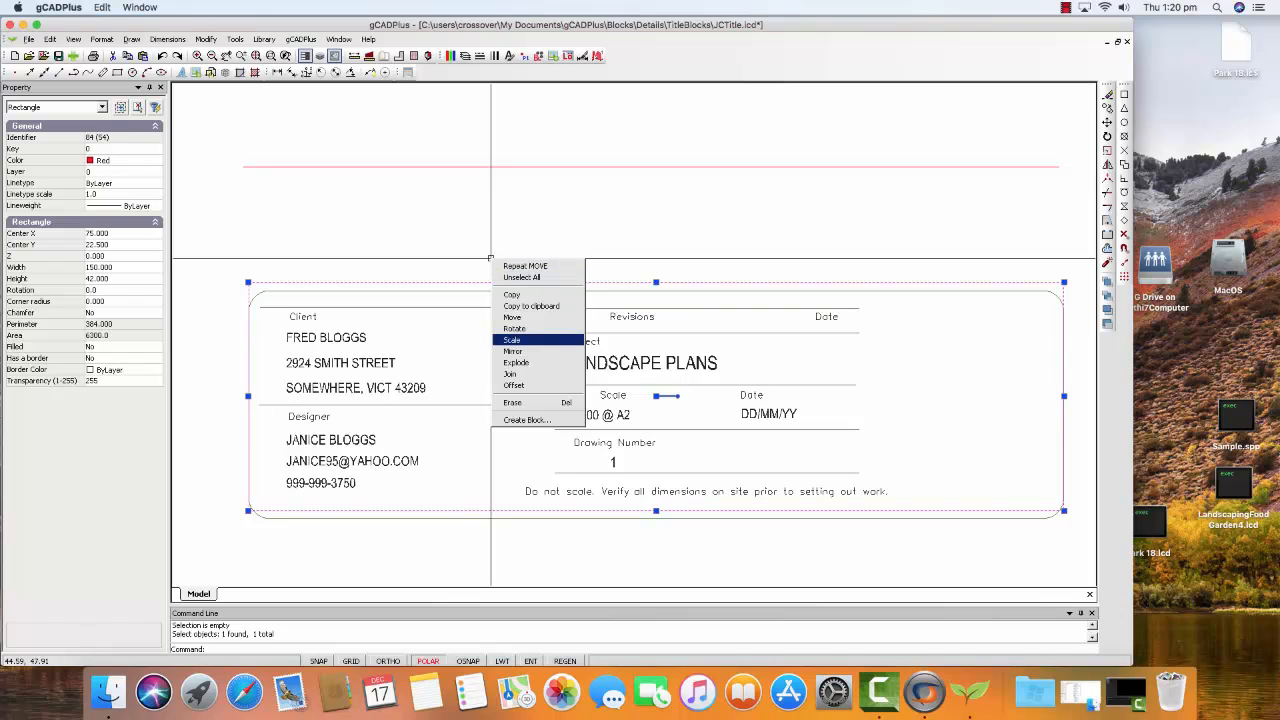
{"action": "left_click", "coordinate": [512, 317]}
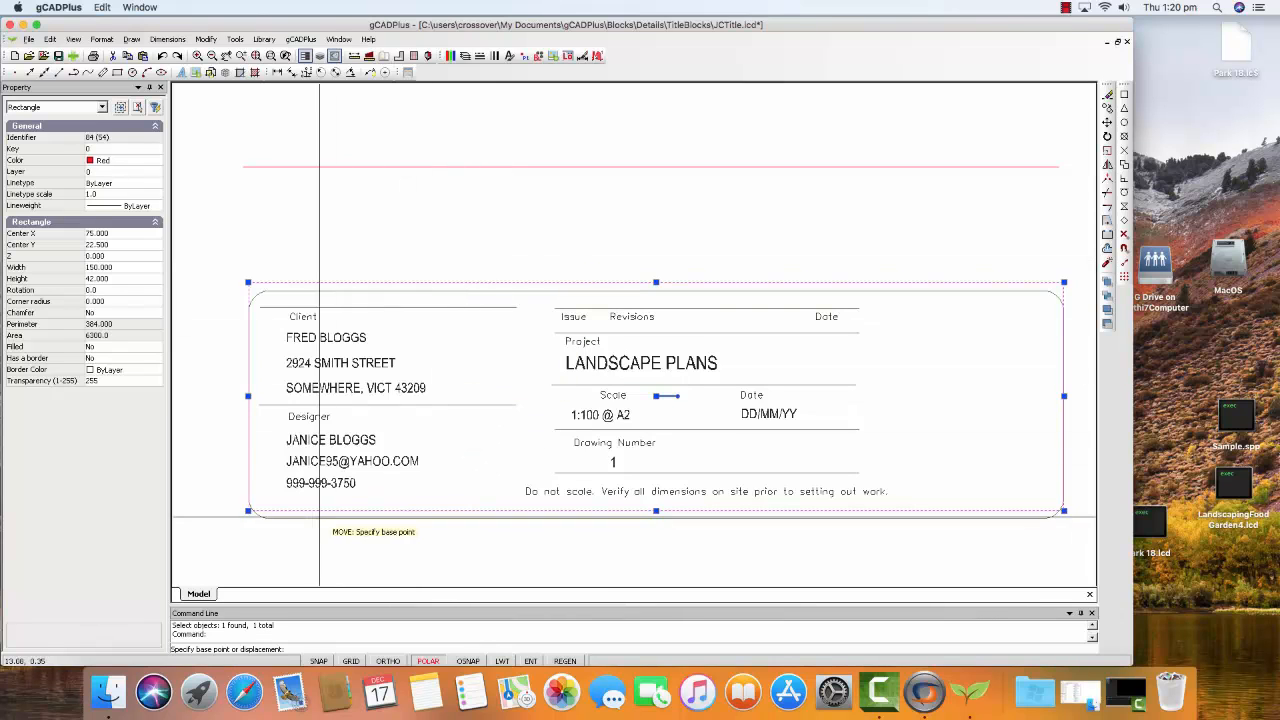
{"action": "left_click", "coordinate": [248, 511]}
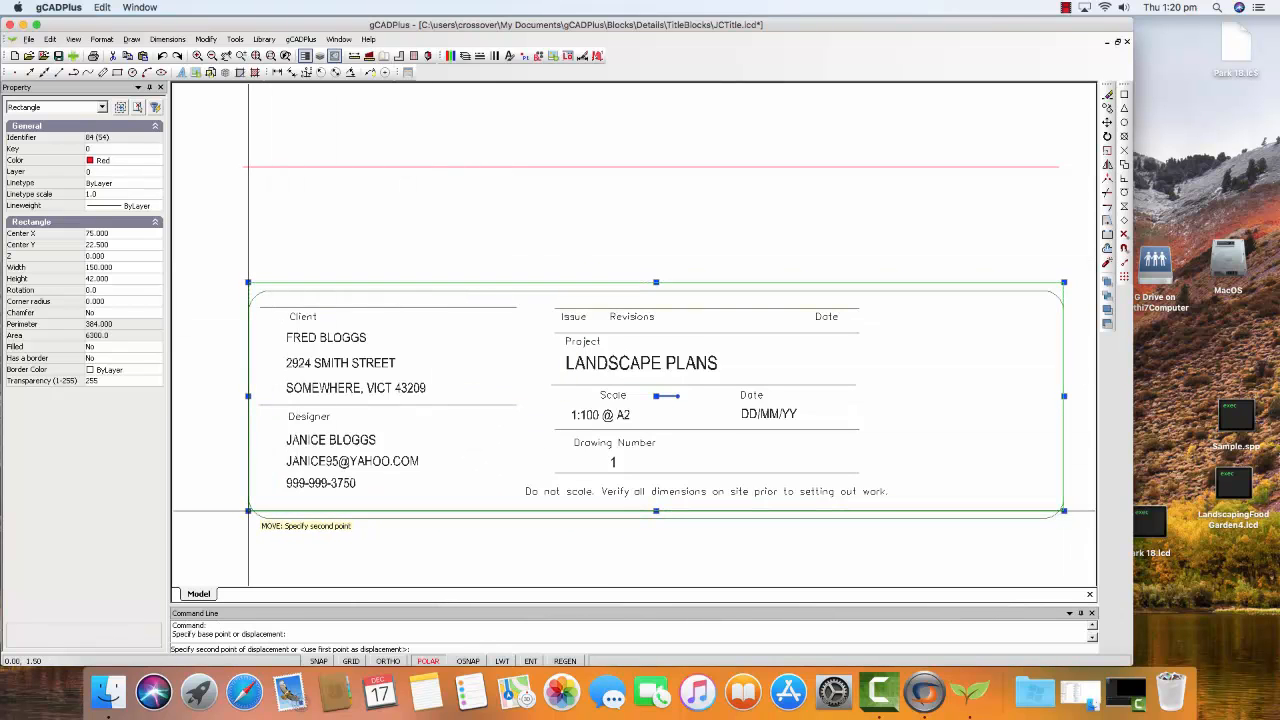
{"action": "type", "text": "0,0"}
{"action": "key", "text": "Return"}
{"action": "key", "text": "Escape"}
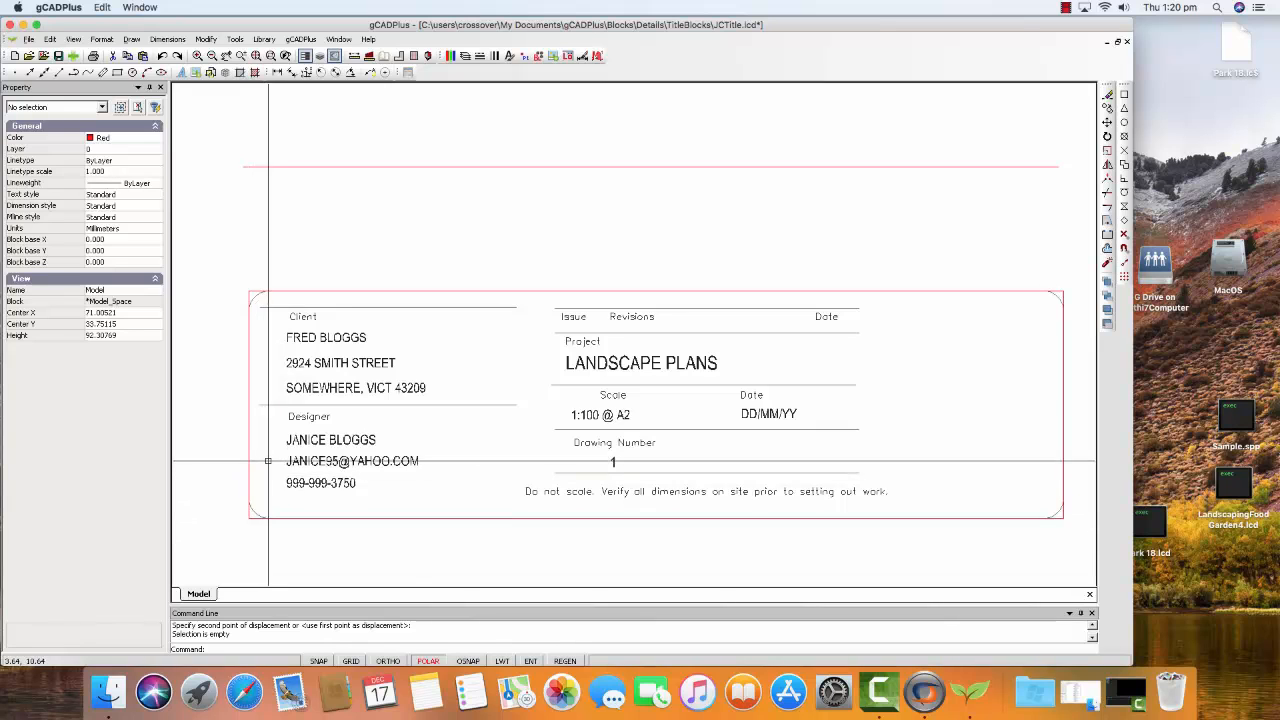
Check the corner radius of the title block's rounded border and set the red rectangle's corner radius to 4.
{"action": "left_click", "coordinate": [246, 499]}
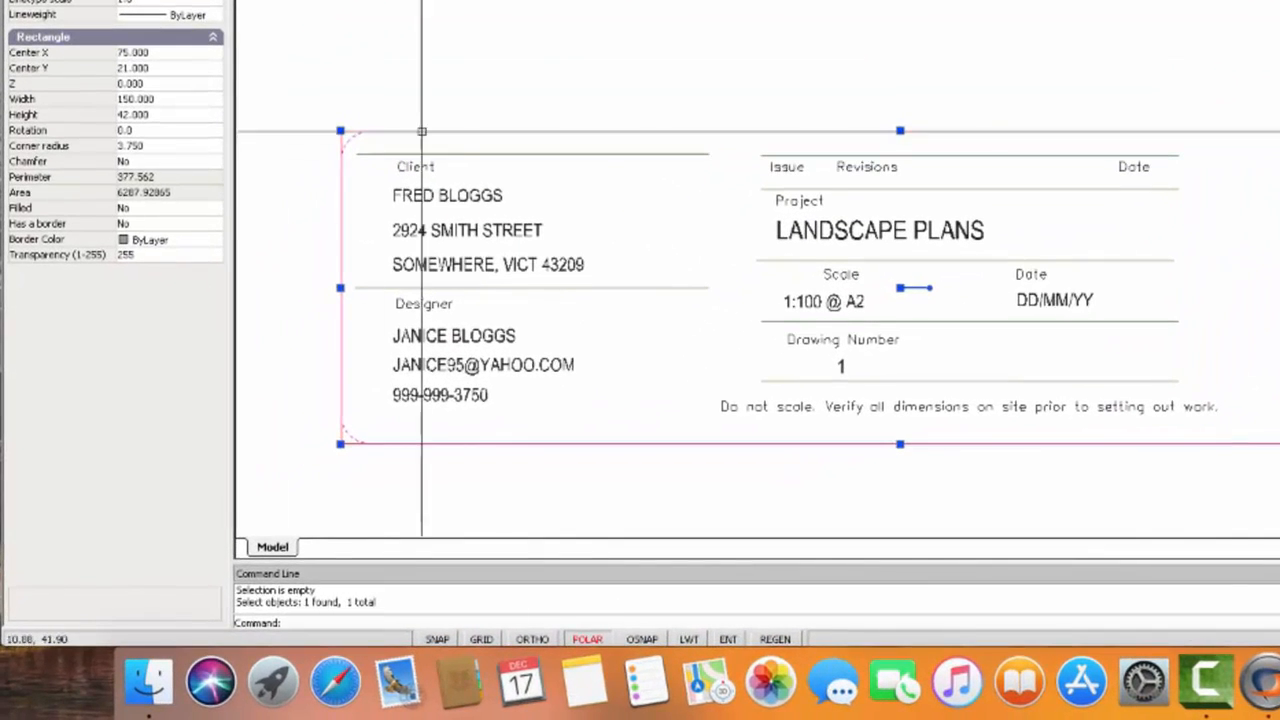
{"action": "key", "text": "Escape"}
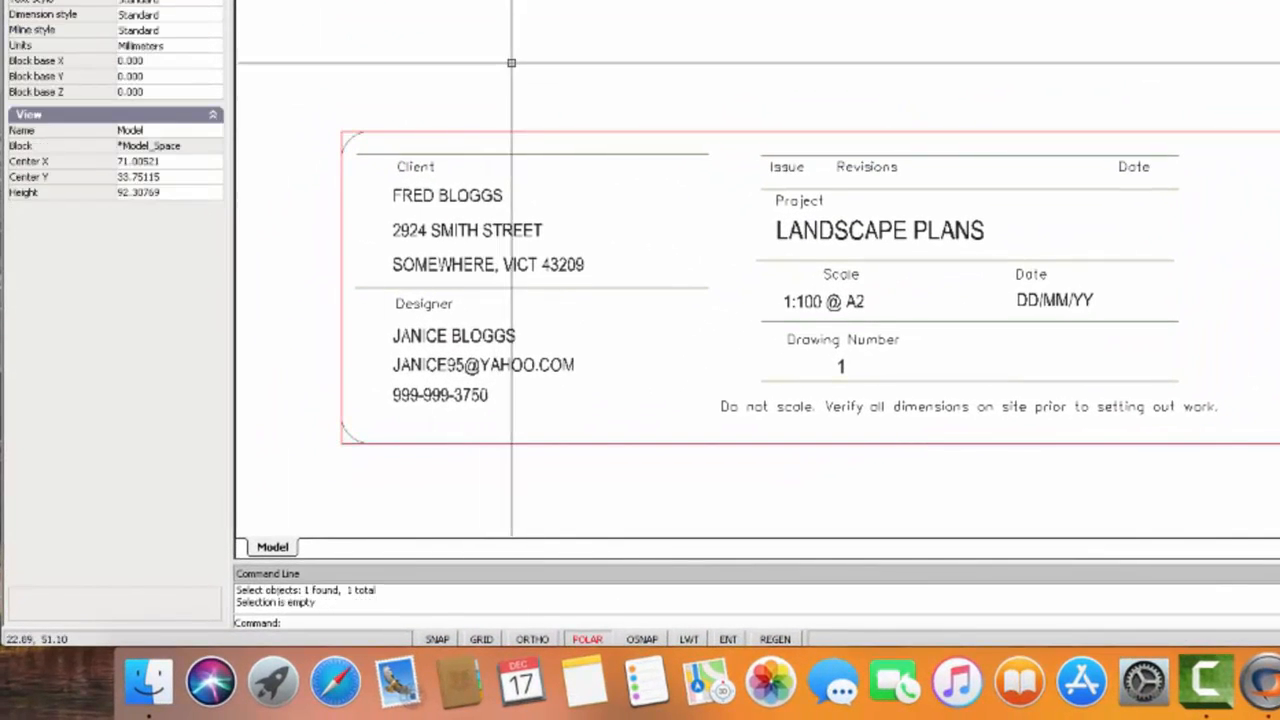
{"action": "left_click", "coordinate": [413, 131]}
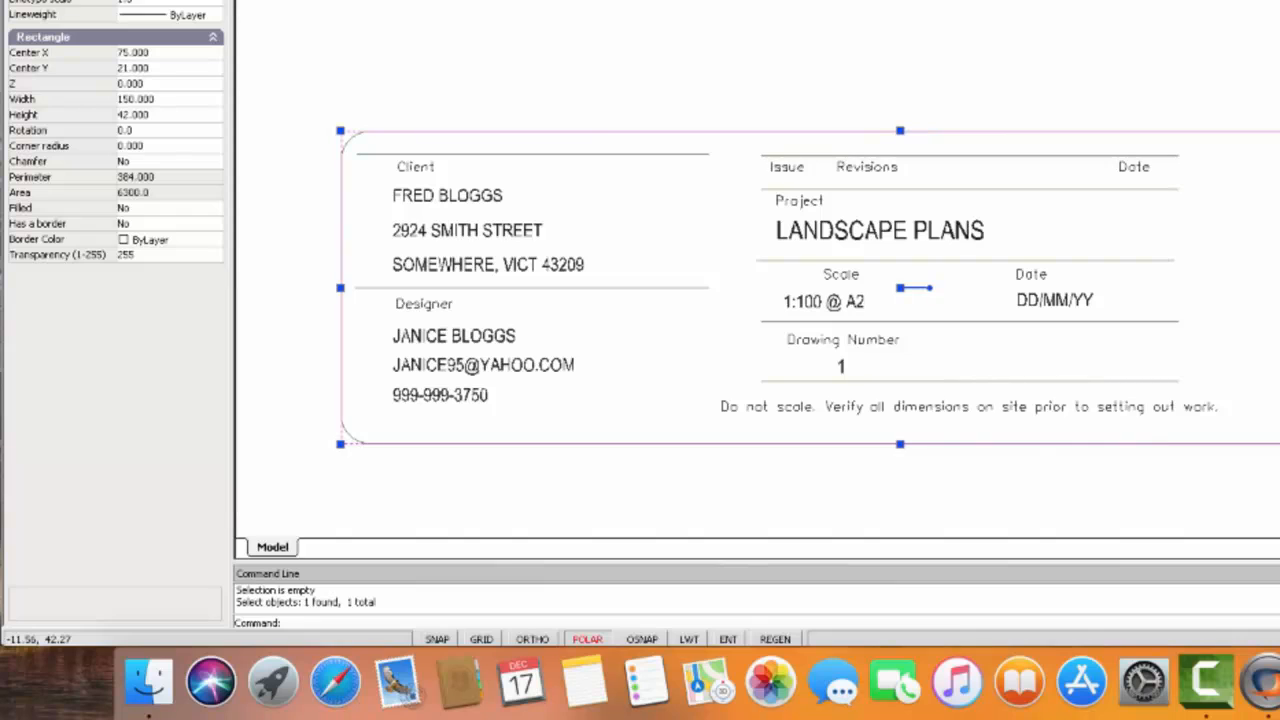
{"action": "left_click", "coordinate": [146, 146]}
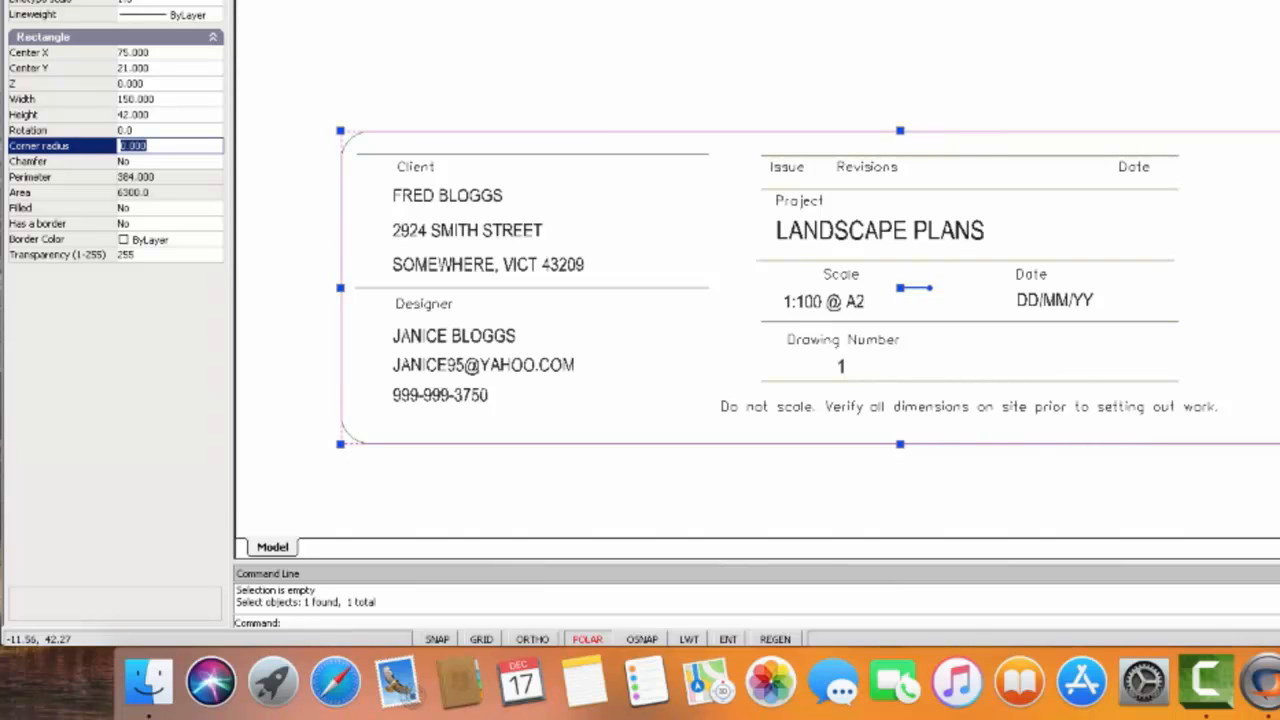
{"action": "type", "text": "4"}
{"action": "key", "text": "Return"}
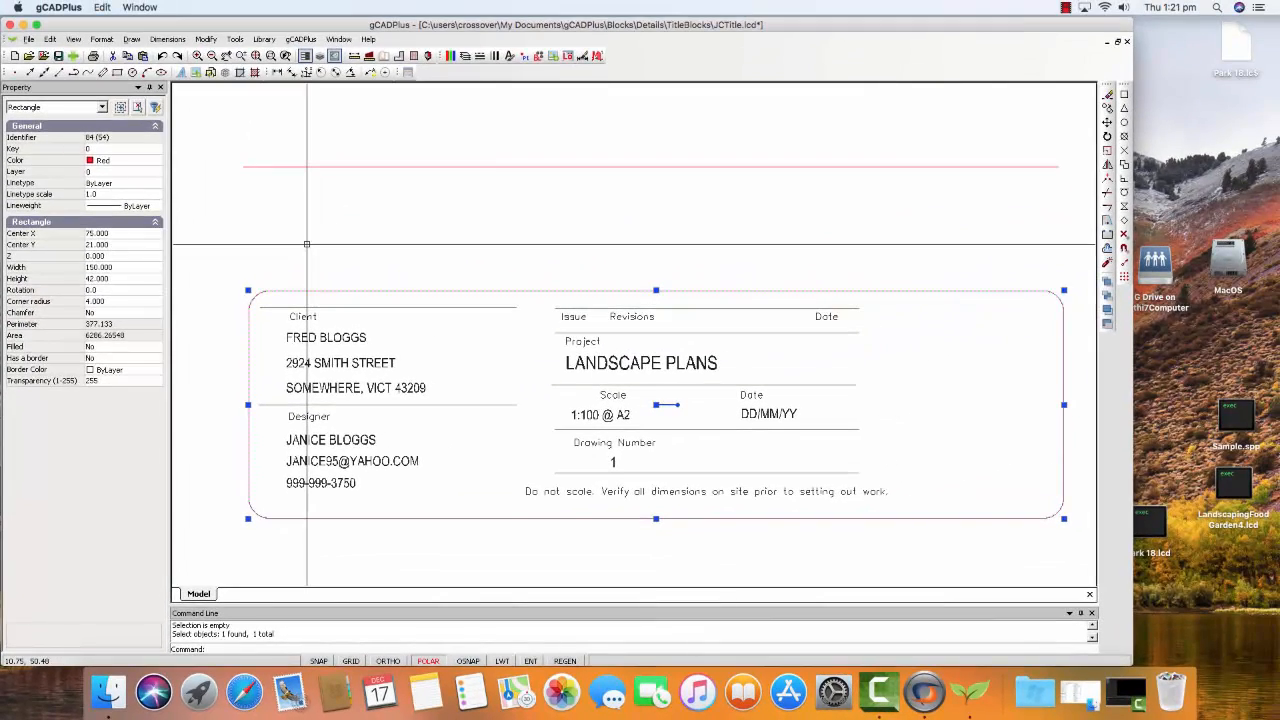
{"action": "key", "text": "Escape"}
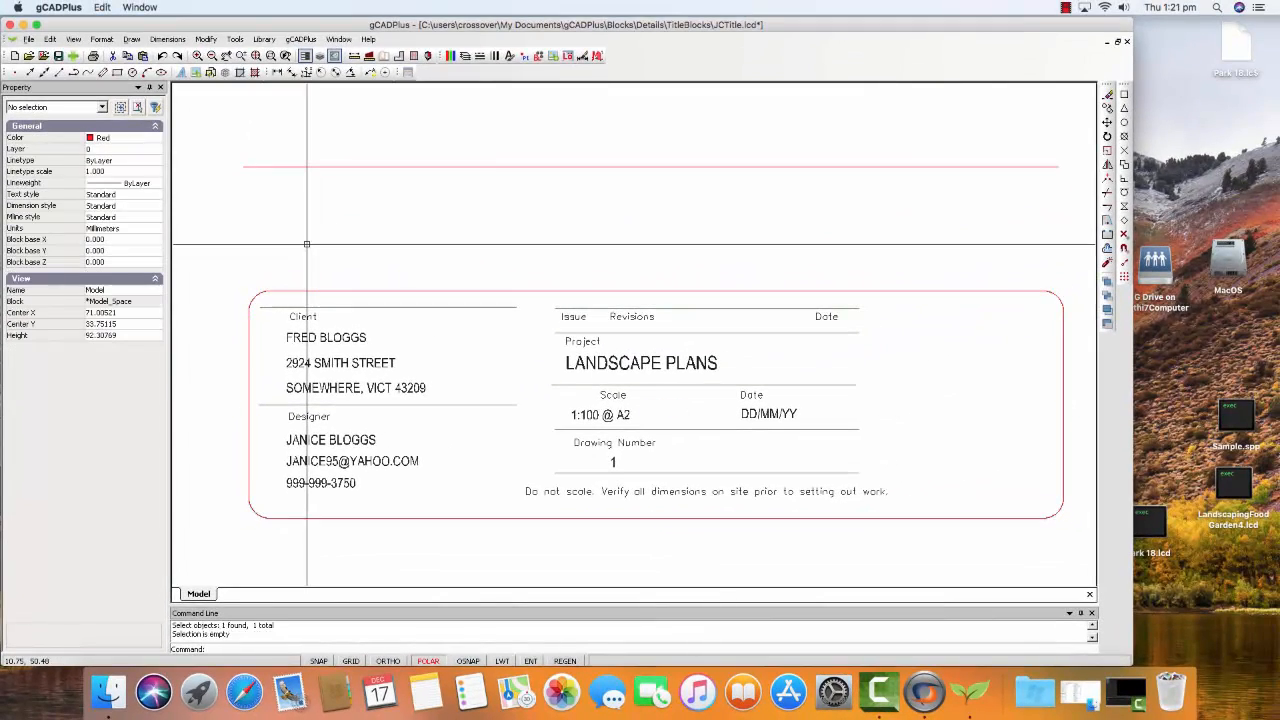
Inspect the overlapping lower-left corners up close, and erase the horizontal red line above the title block.
{"action": "scroll", "coordinate": [287, 540], "scroll_direction": "up", "scroll_amount": 3}
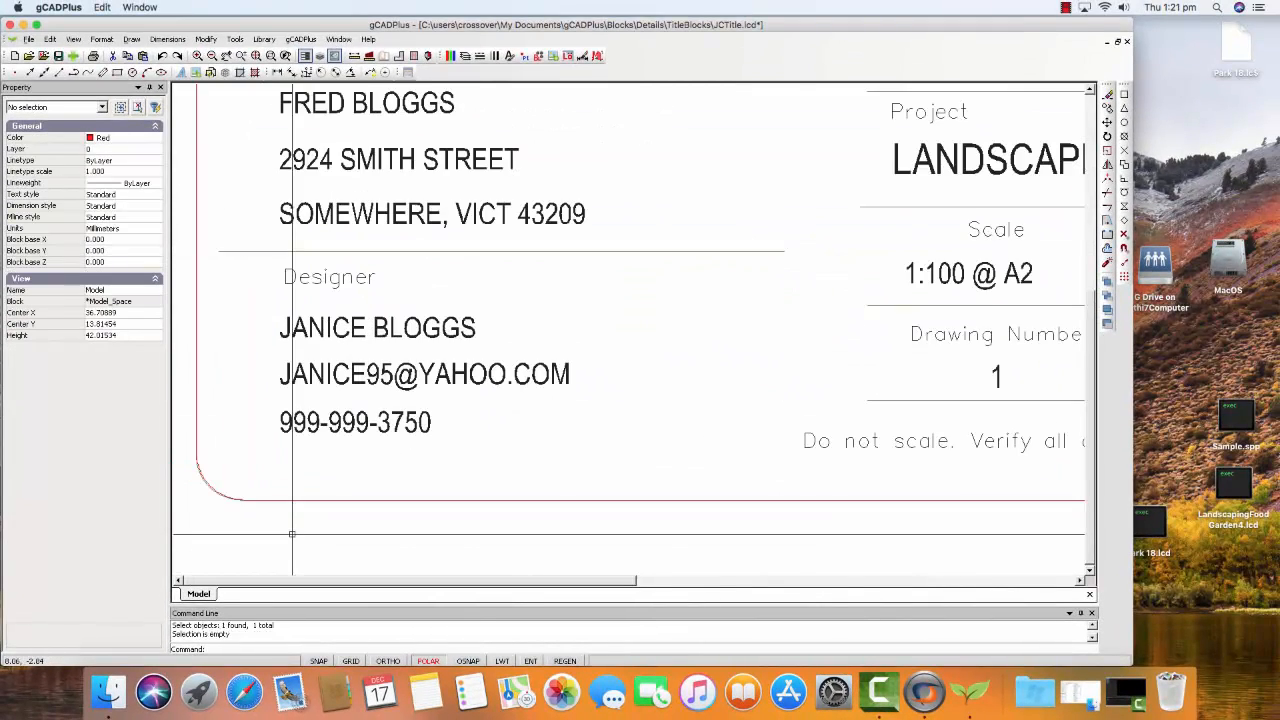
{"action": "scroll", "coordinate": [266, 509], "scroll_direction": "up", "scroll_amount": 3}
{"action": "middle_click_drag", "start_coordinate": [331, 481], "coordinate": [413, 468]}
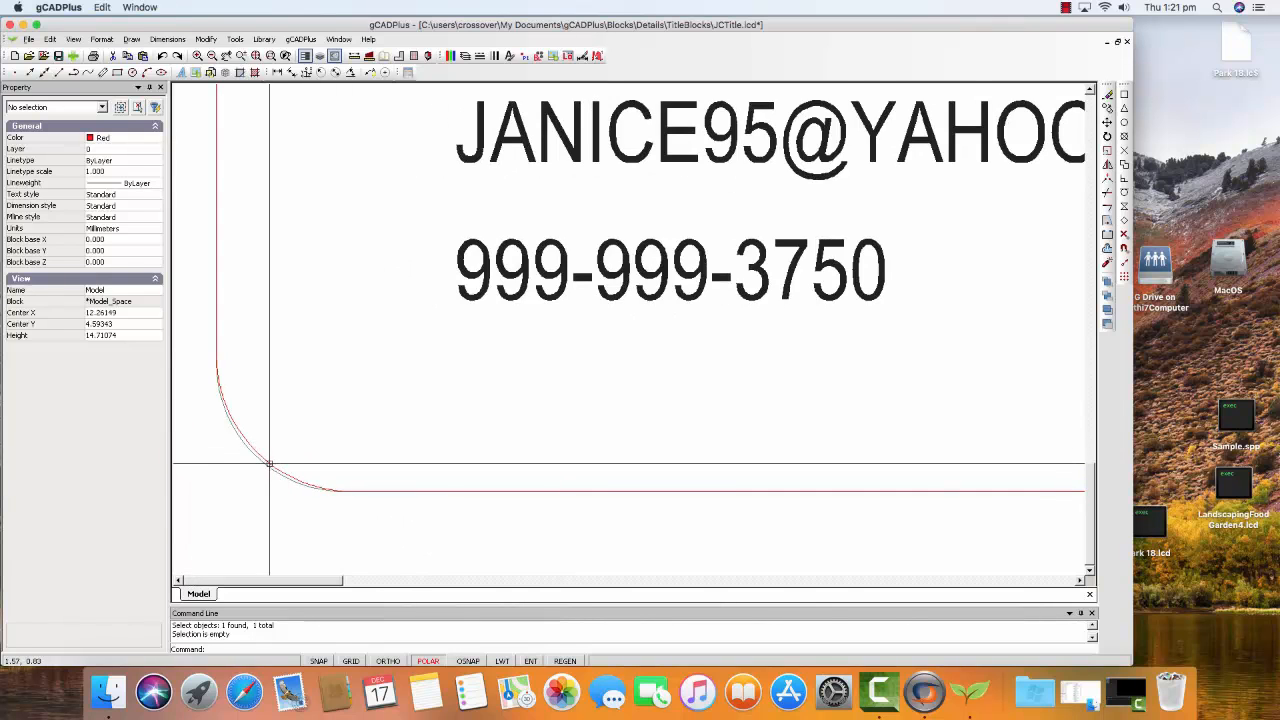
{"action": "scroll", "coordinate": [268, 465], "scroll_direction": "down", "scroll_amount": 5}
{"action": "scroll", "coordinate": [292, 460], "scroll_direction": "down", "scroll_amount": 3}
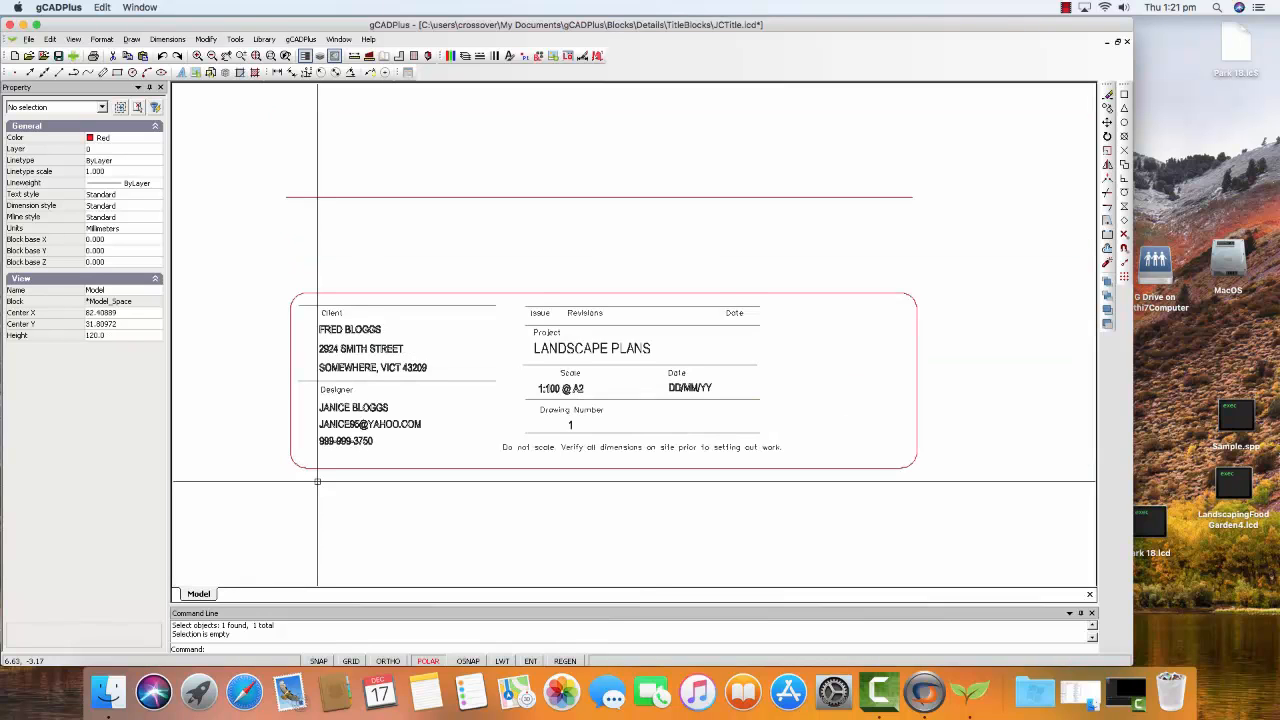
{"action": "left_click", "coordinate": [487, 198]}
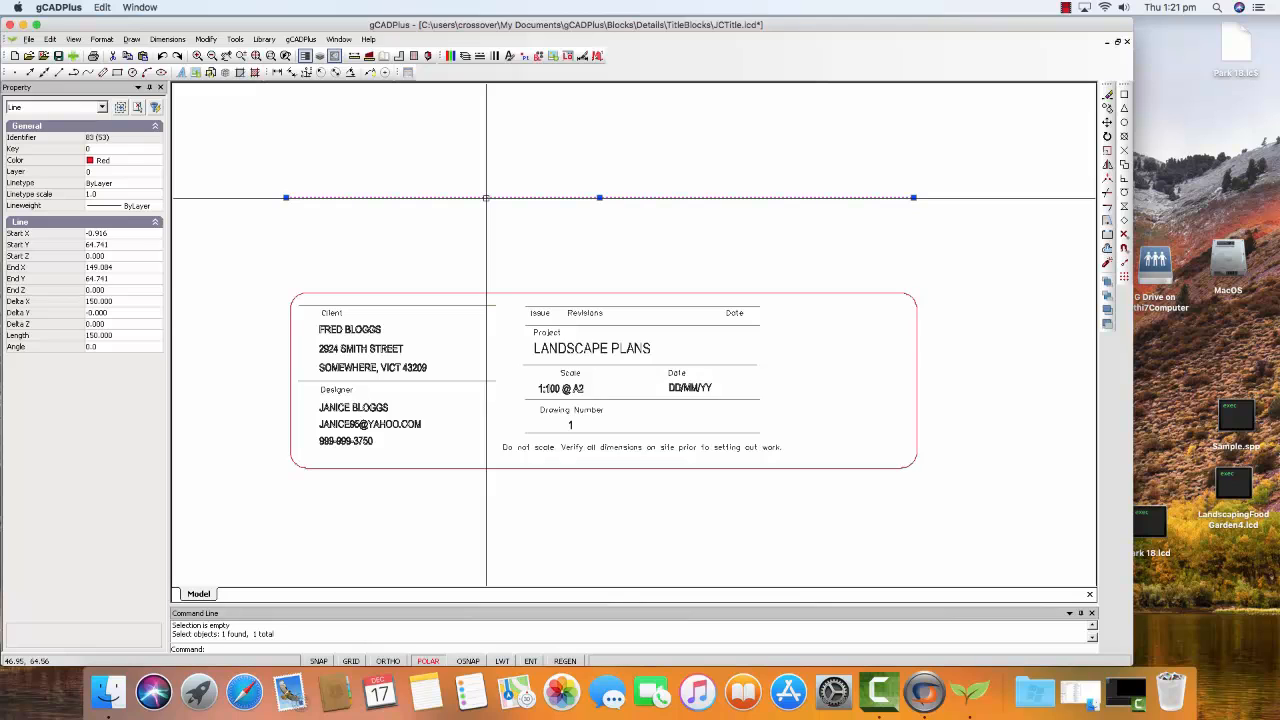
{"action": "right_click", "coordinate": [486, 198]}
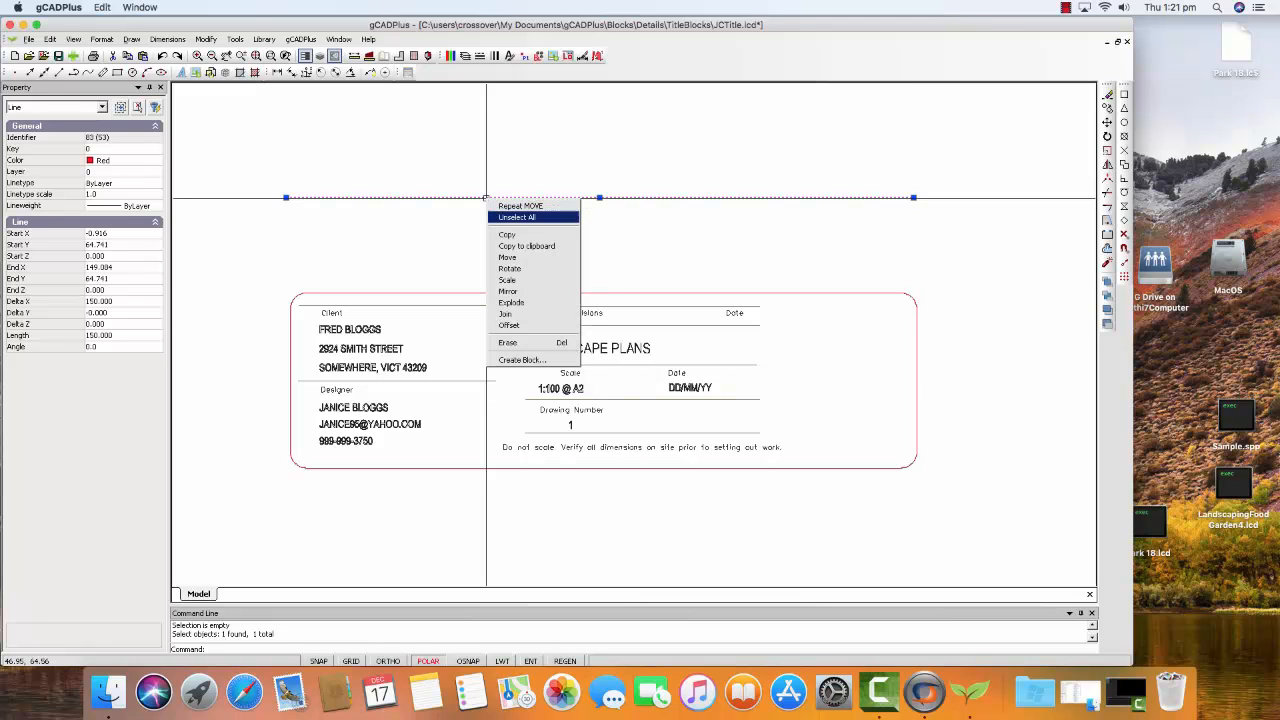
{"action": "left_click", "coordinate": [508, 342]}
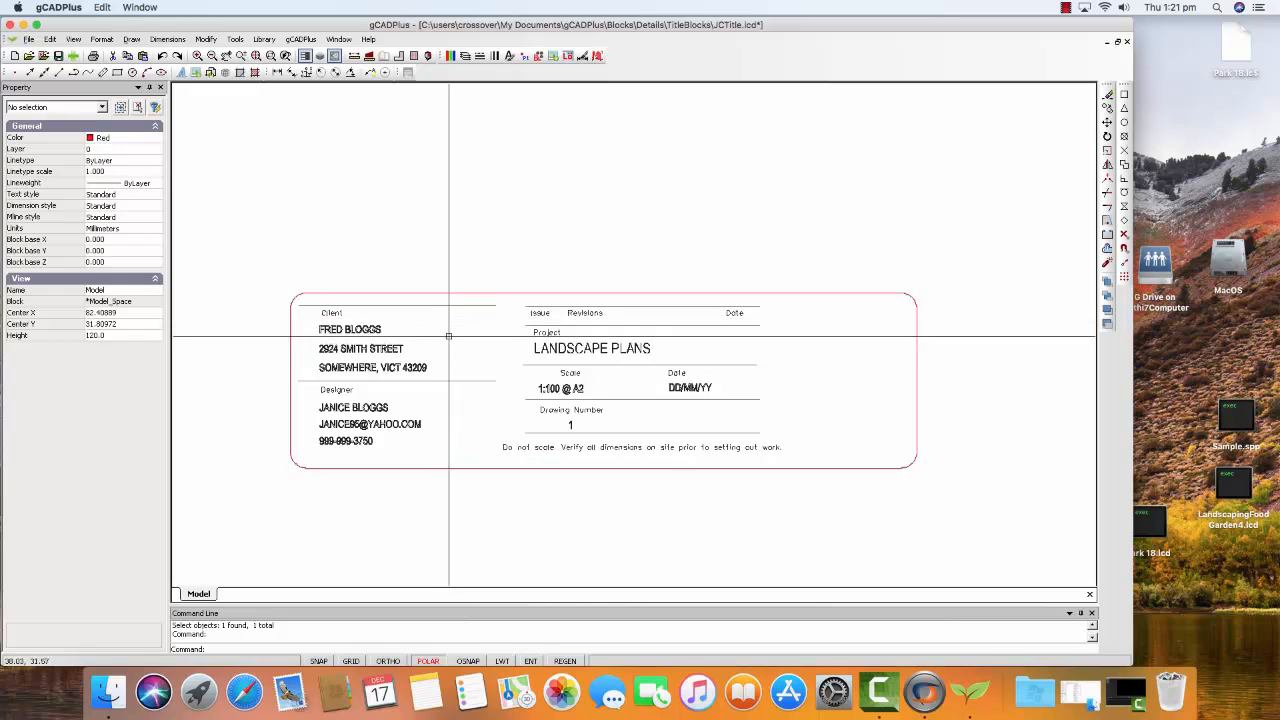
Set the length of the horizontal line above the Client label to 47.
{"action": "left_click", "coordinate": [433, 306]}
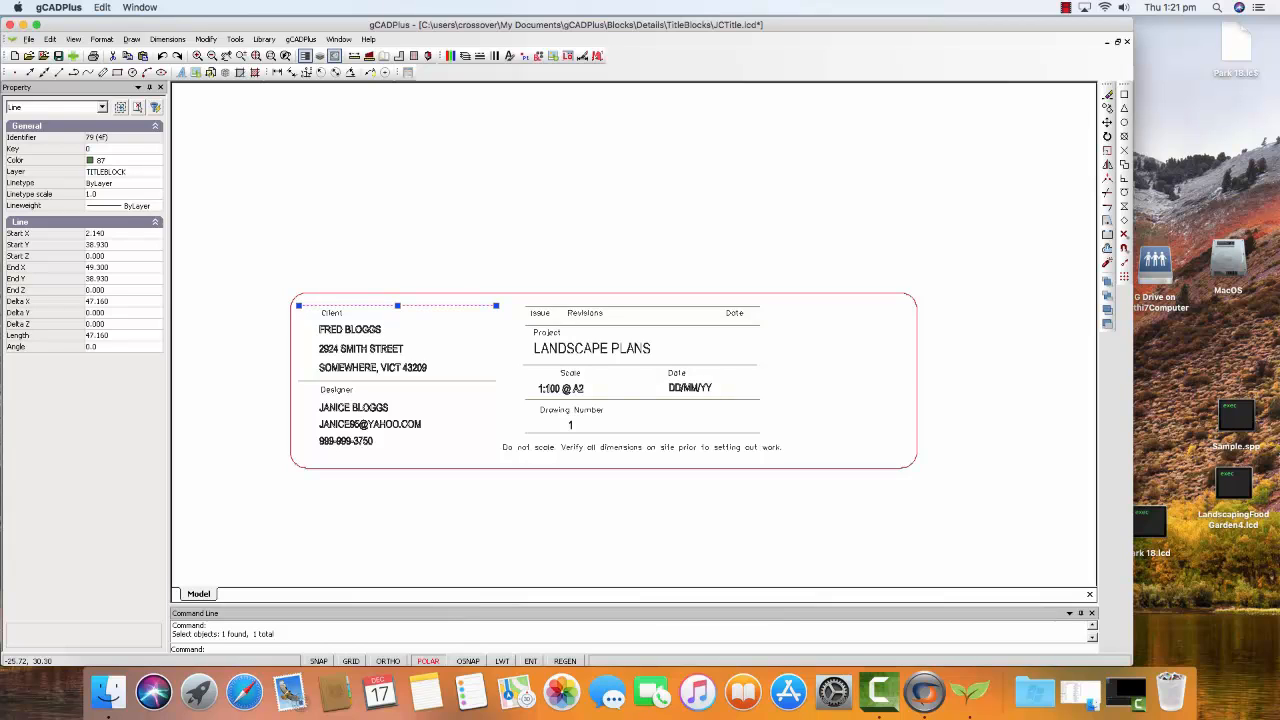
{"action": "left_click", "coordinate": [110, 336]}
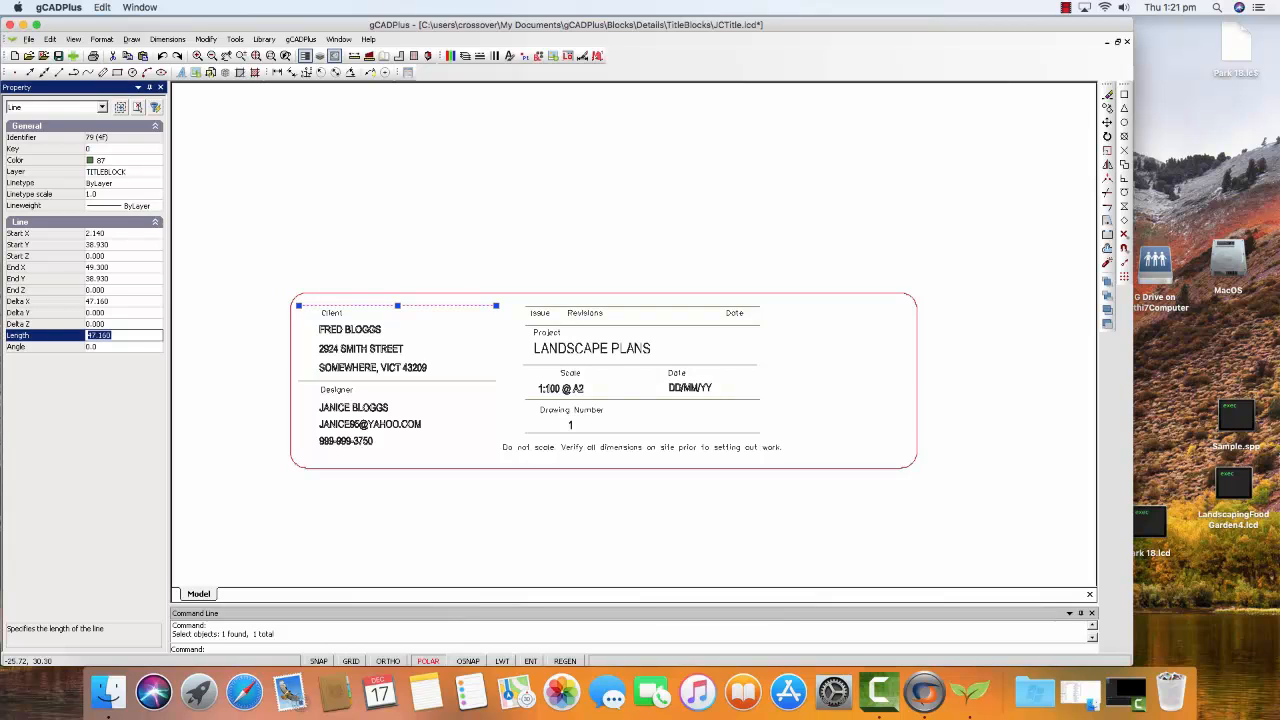
{"action": "type", "text": "47"}
{"action": "key", "text": "Escape"}
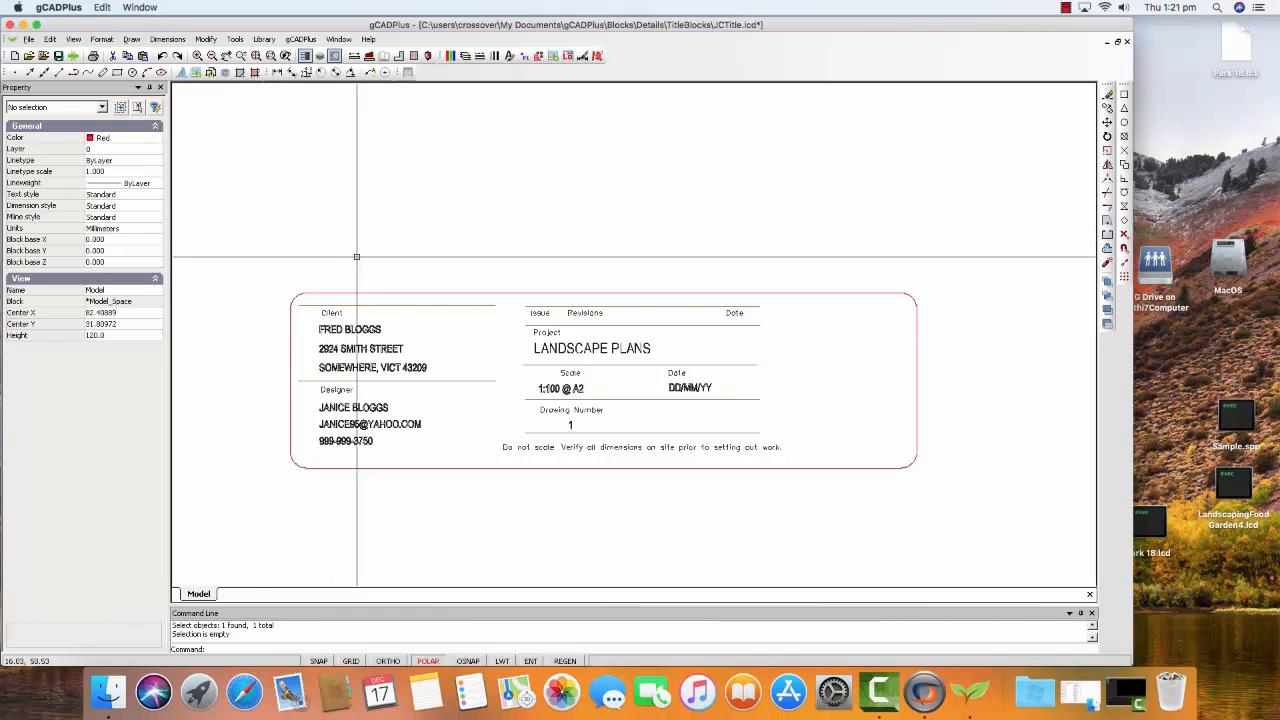
Set the length of the line above the Designer label to 47 and recheck the length of the line above Client.
{"action": "left_click", "coordinate": [457, 381]}
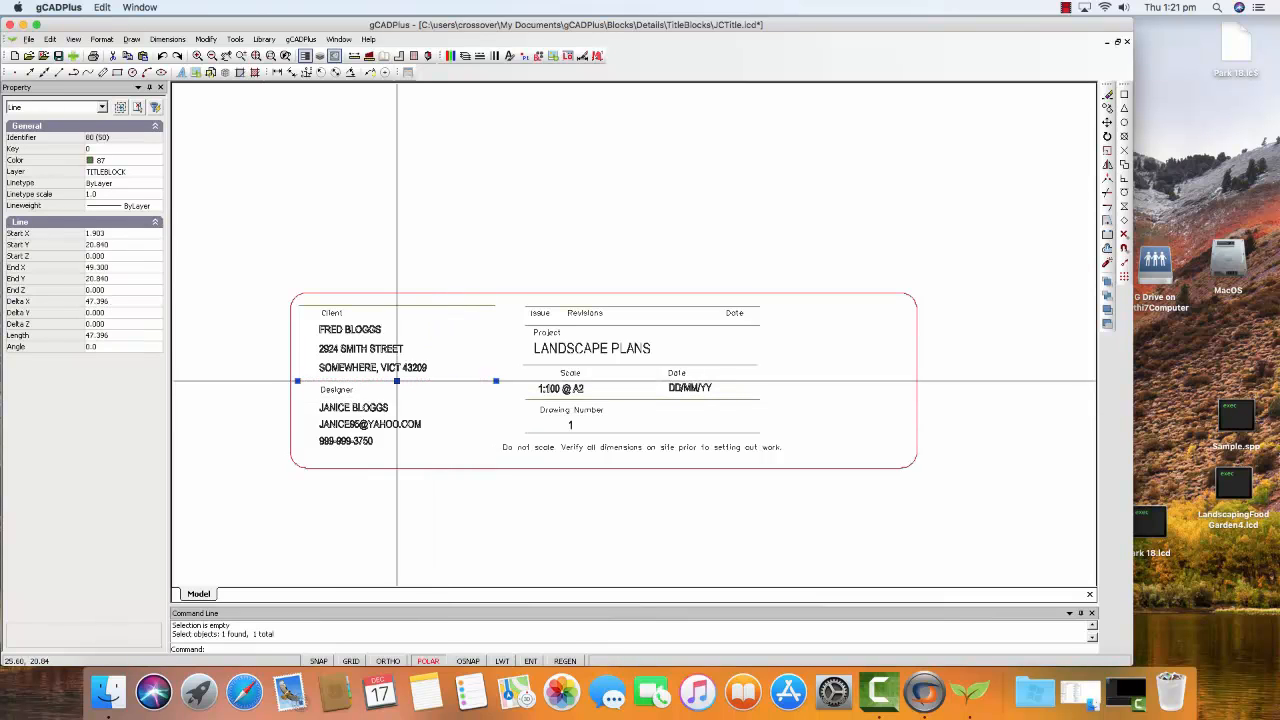
{"action": "left_click", "coordinate": [112, 336]}
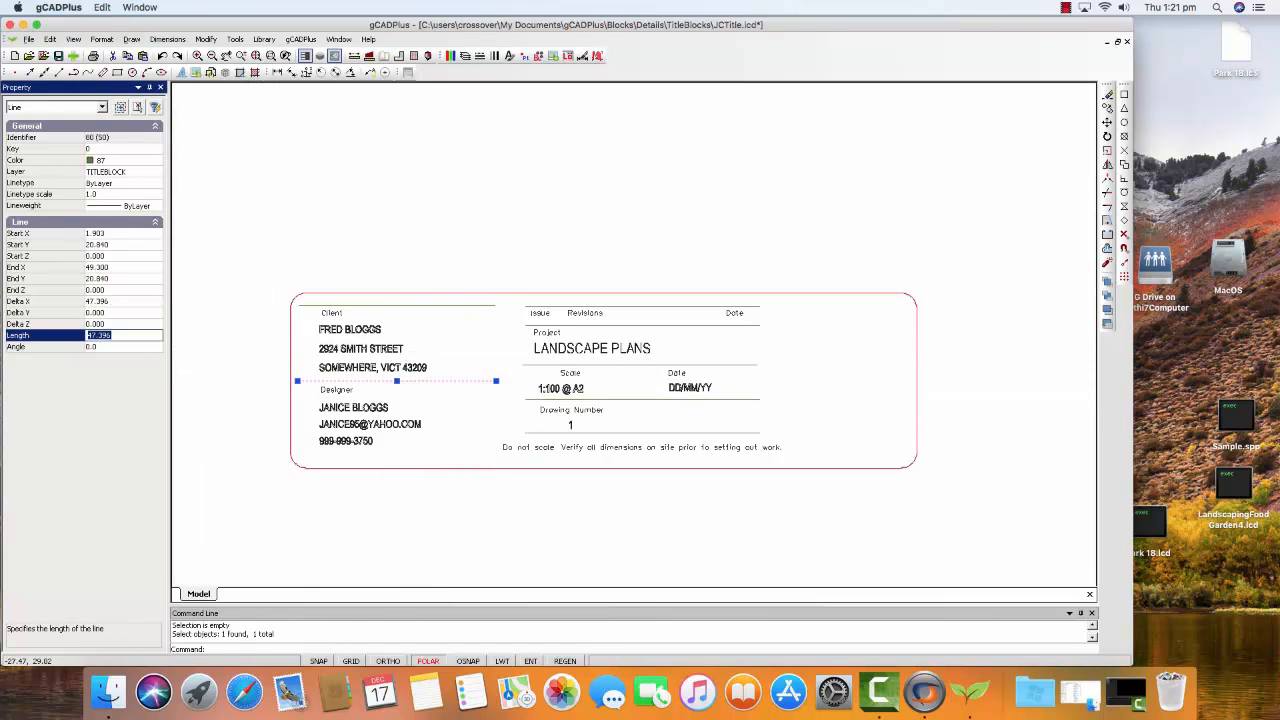
{"action": "type", "text": "47"}
{"action": "key", "text": "Return"}
{"action": "key", "text": "Escape"}
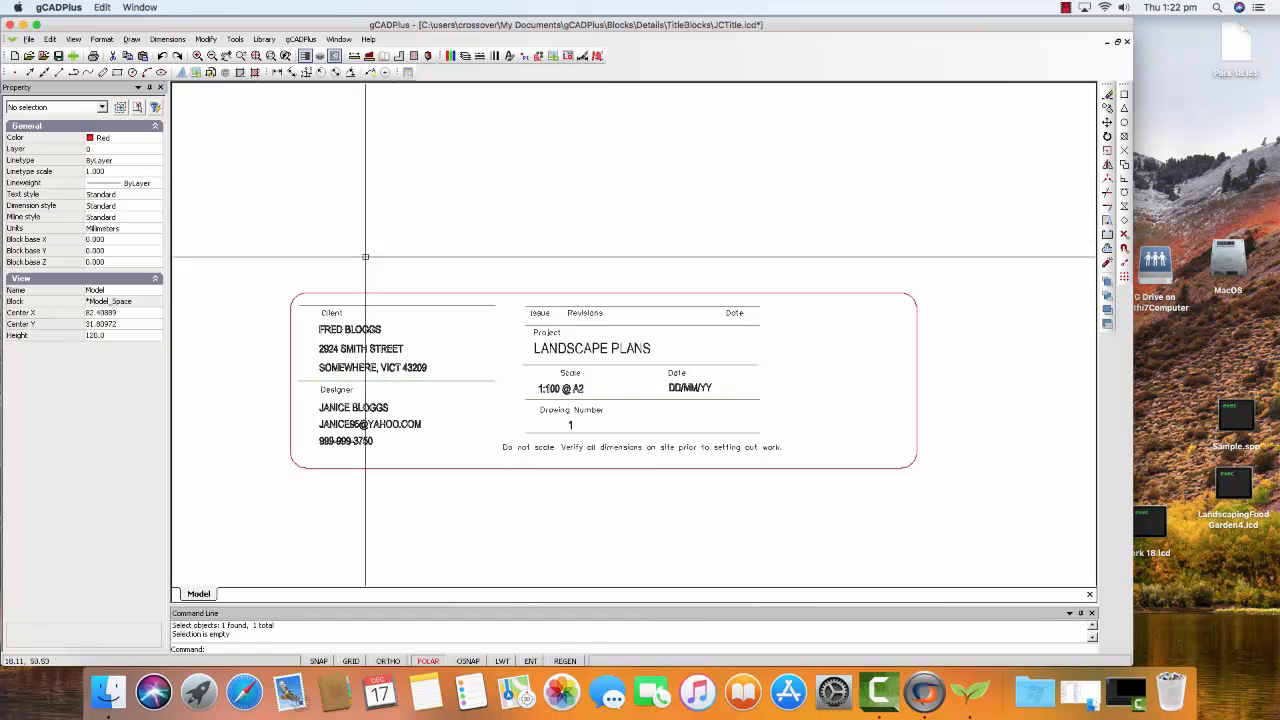
{"action": "left_click", "coordinate": [393, 304]}
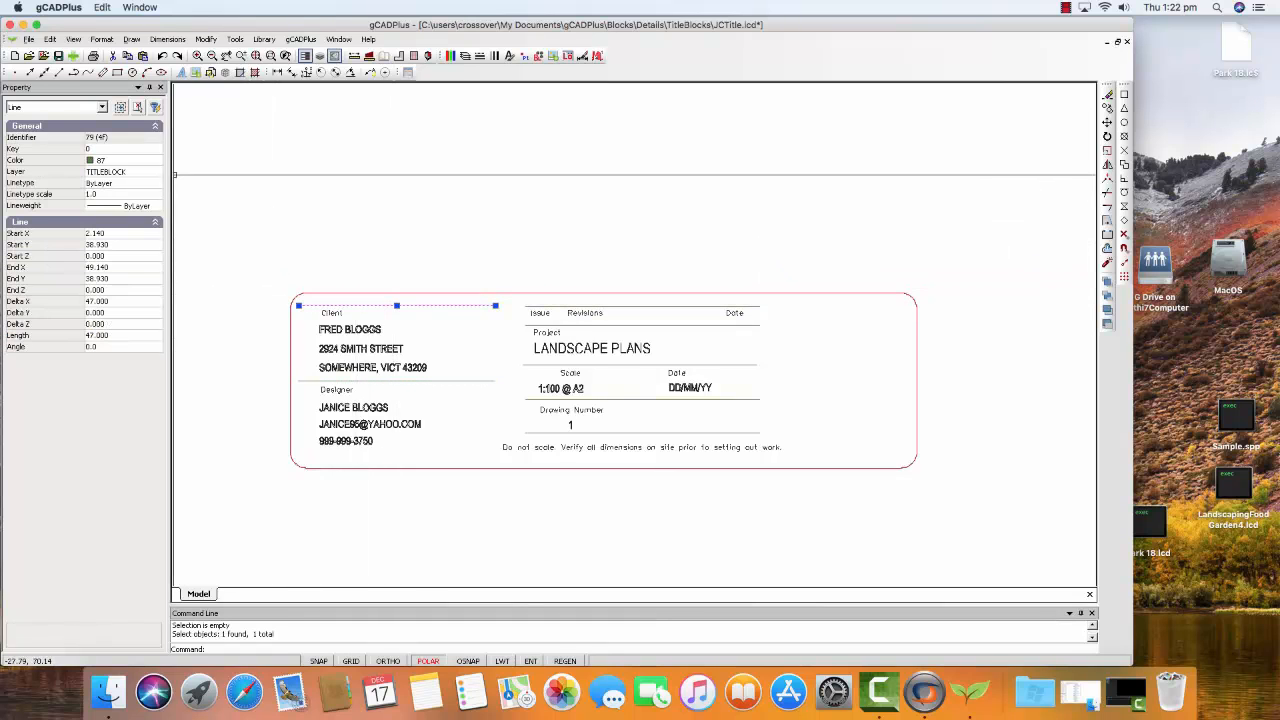
{"action": "key", "text": "Escape"}
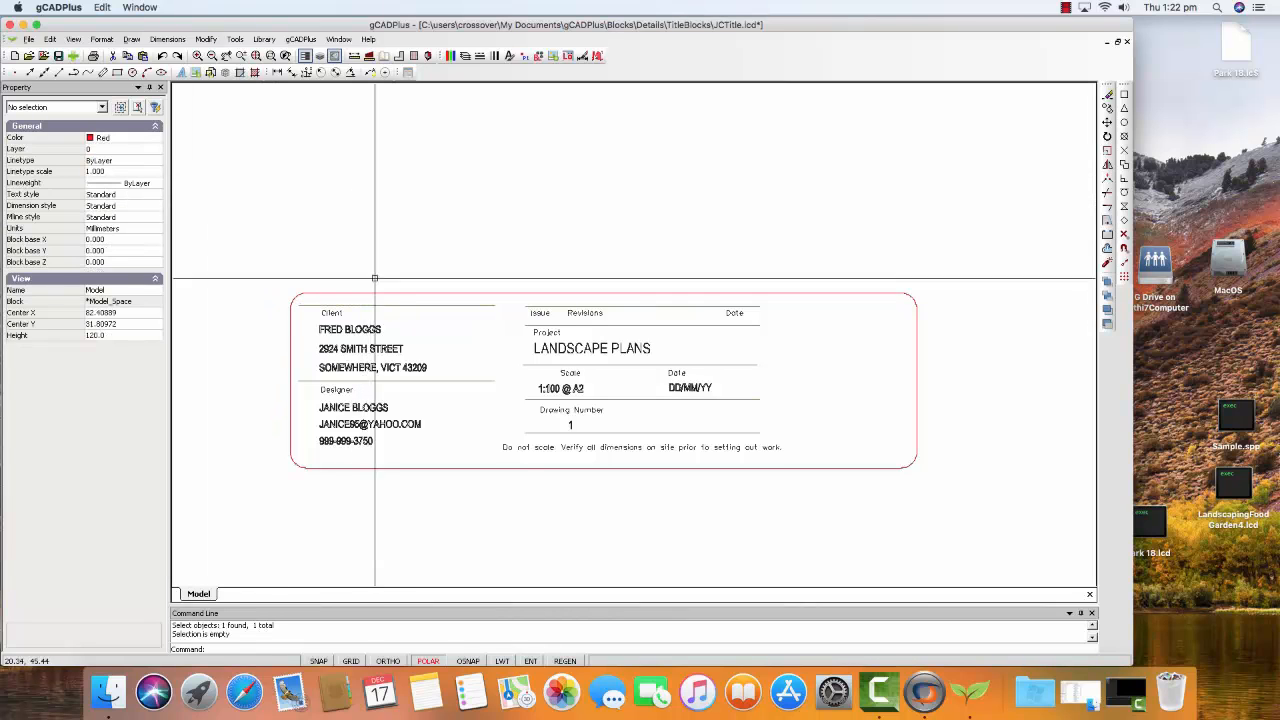
Examine the Client label's text properties and review the drawing's text styles without changing them.
{"action": "scroll", "coordinate": [383, 351], "scroll_direction": "up", "scroll_amount": 1}
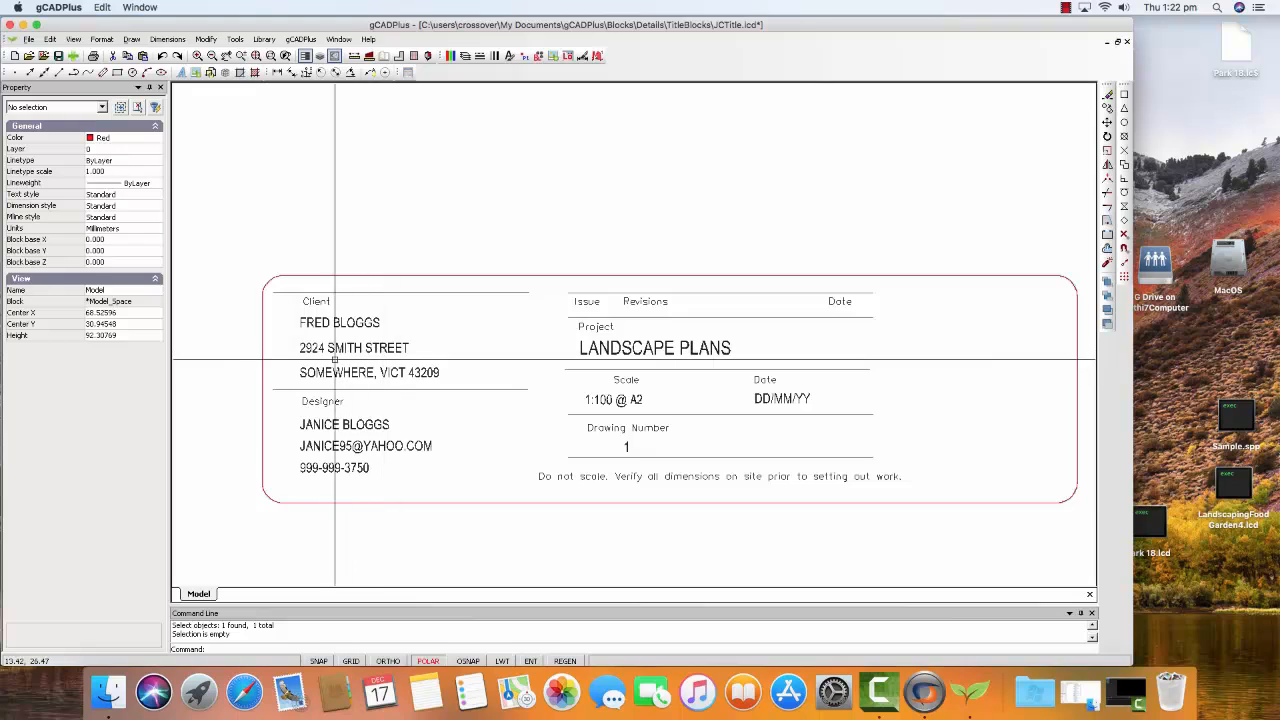
{"action": "scroll", "coordinate": [334, 348], "scroll_direction": "up", "scroll_amount": 1}
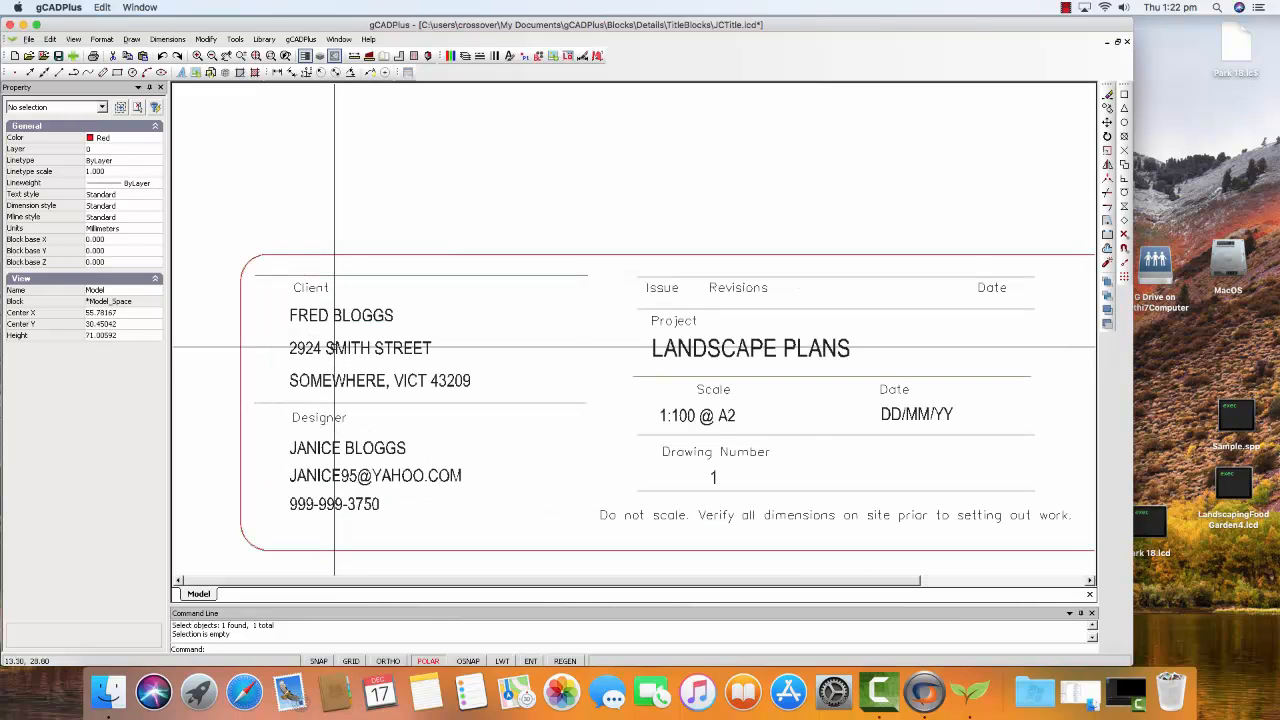
{"action": "left_click", "coordinate": [315, 291]}
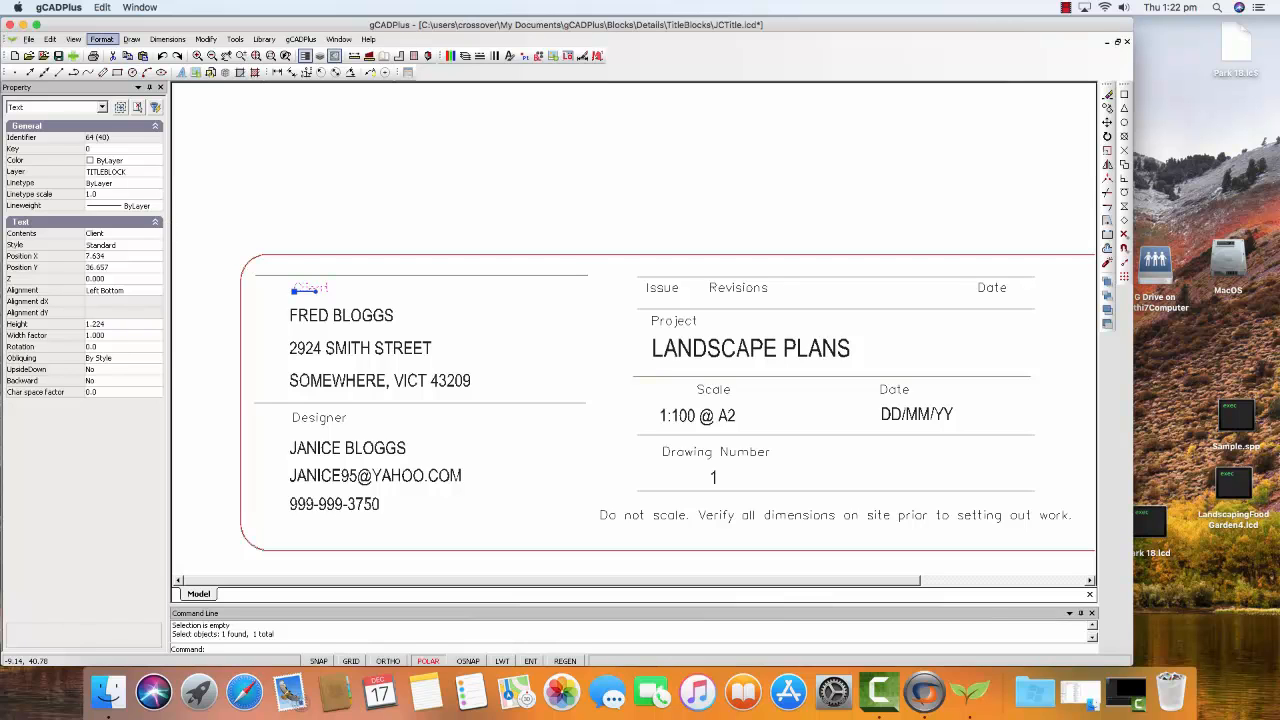
{"action": "left_click", "coordinate": [101, 39]}
{"action": "left_click", "coordinate": [126, 115]}
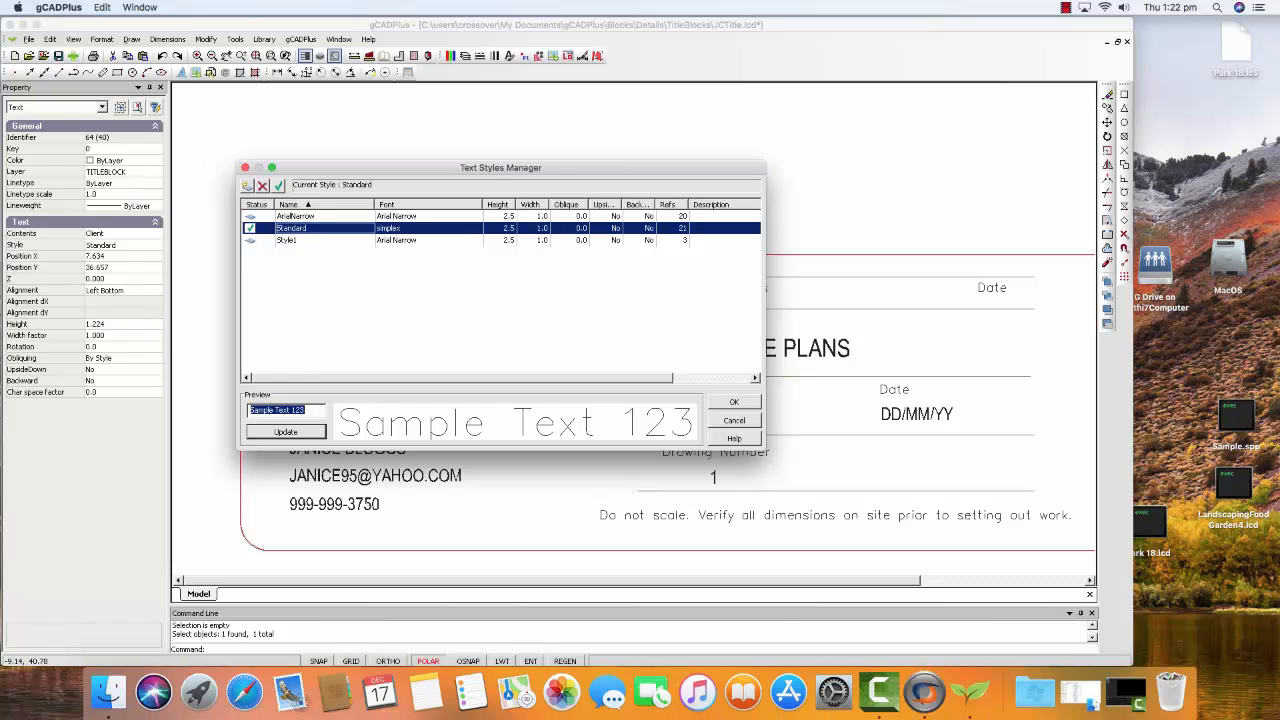
{"action": "left_click", "coordinate": [734, 420]}
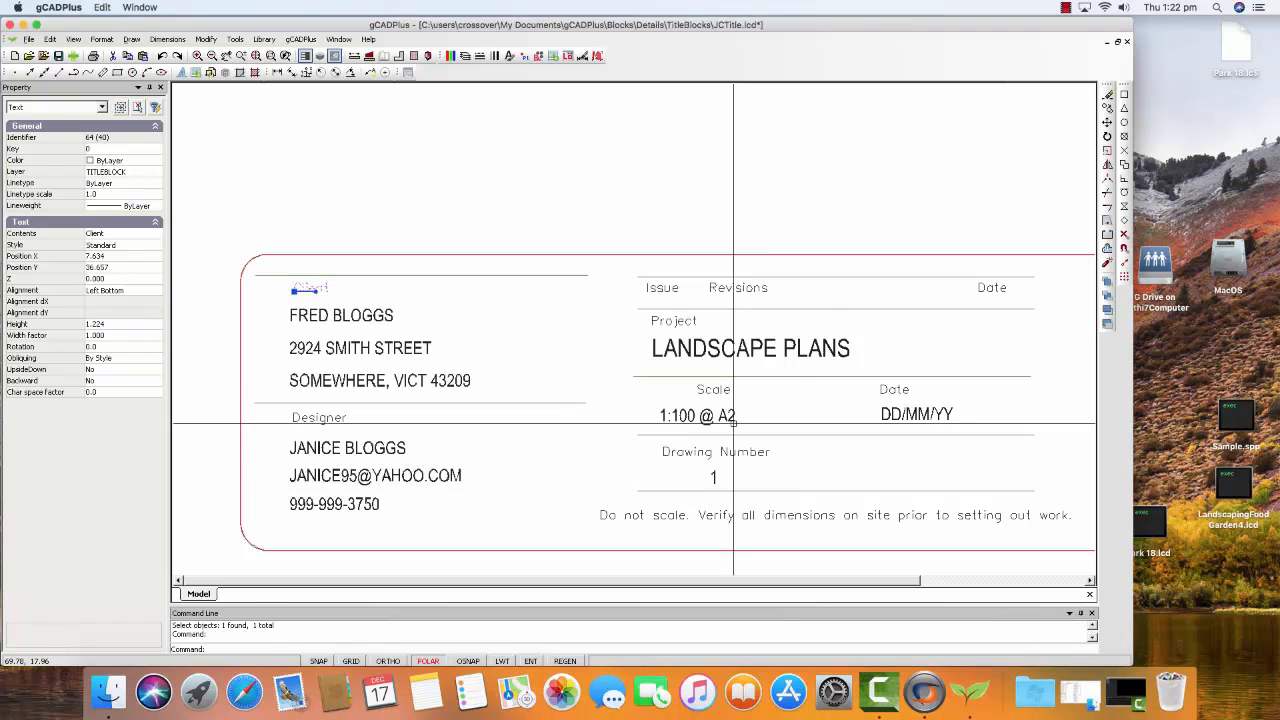
{"action": "key", "text": "Escape"}
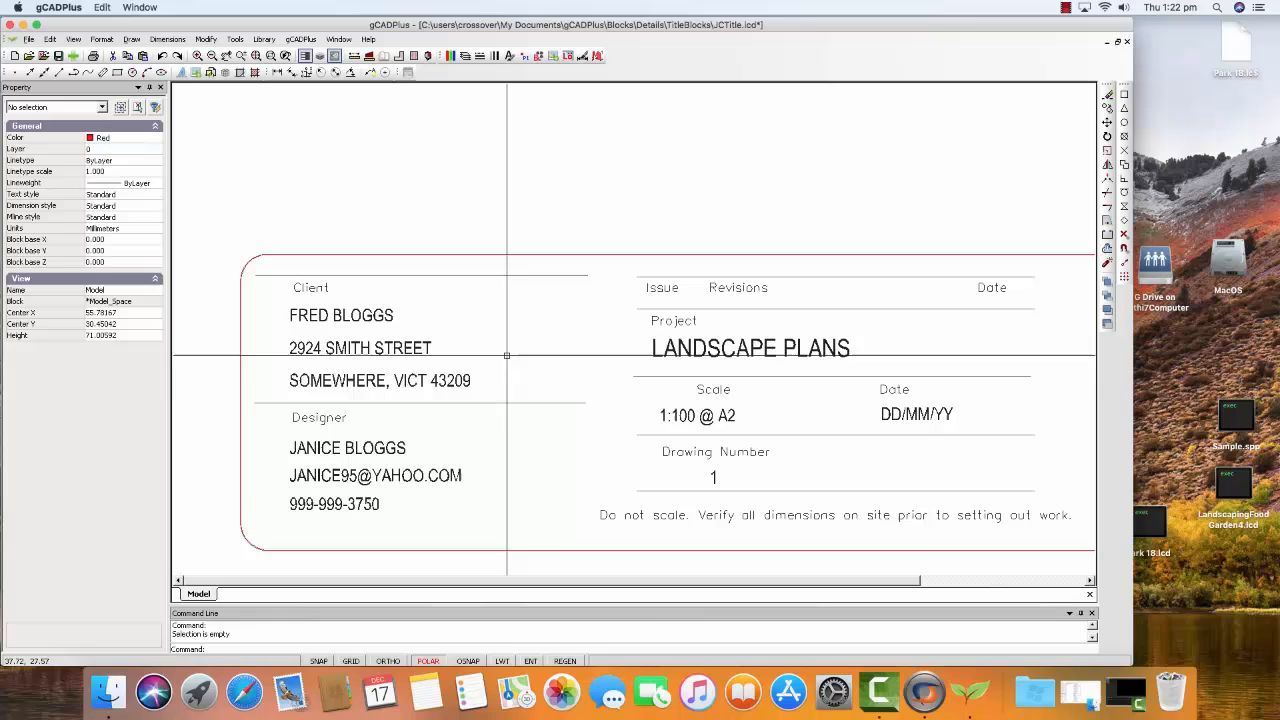
Set the character height of the client's name text to 2.
{"action": "left_click", "coordinate": [372, 319]}
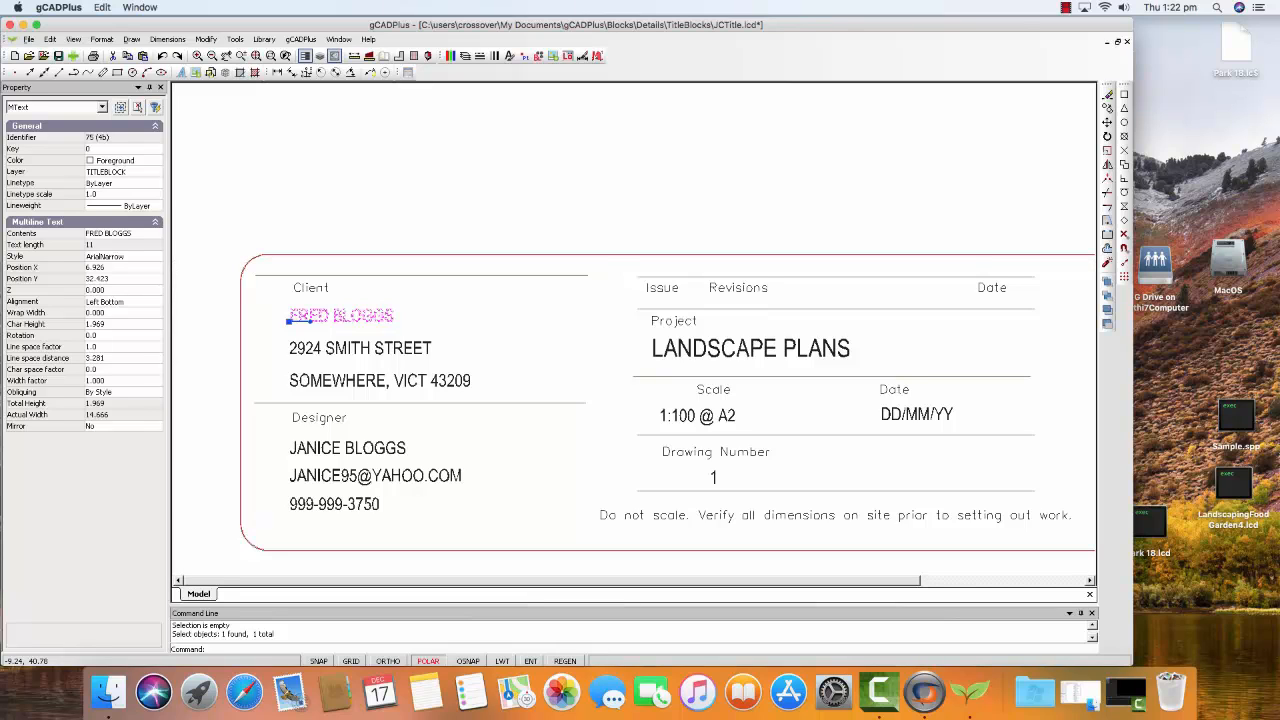
{"action": "left_click", "coordinate": [98, 324]}
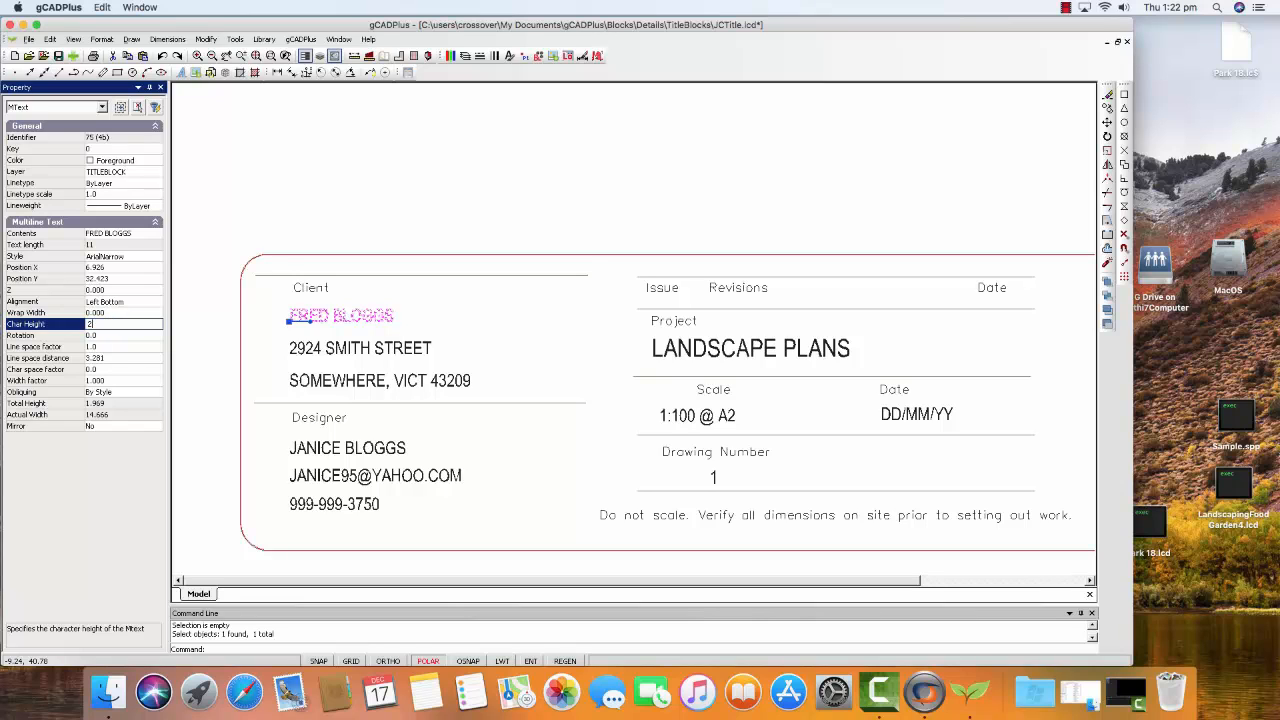
{"action": "type", "text": "2"}
{"action": "key", "text": "Return"}
{"action": "key", "text": "Escape"}
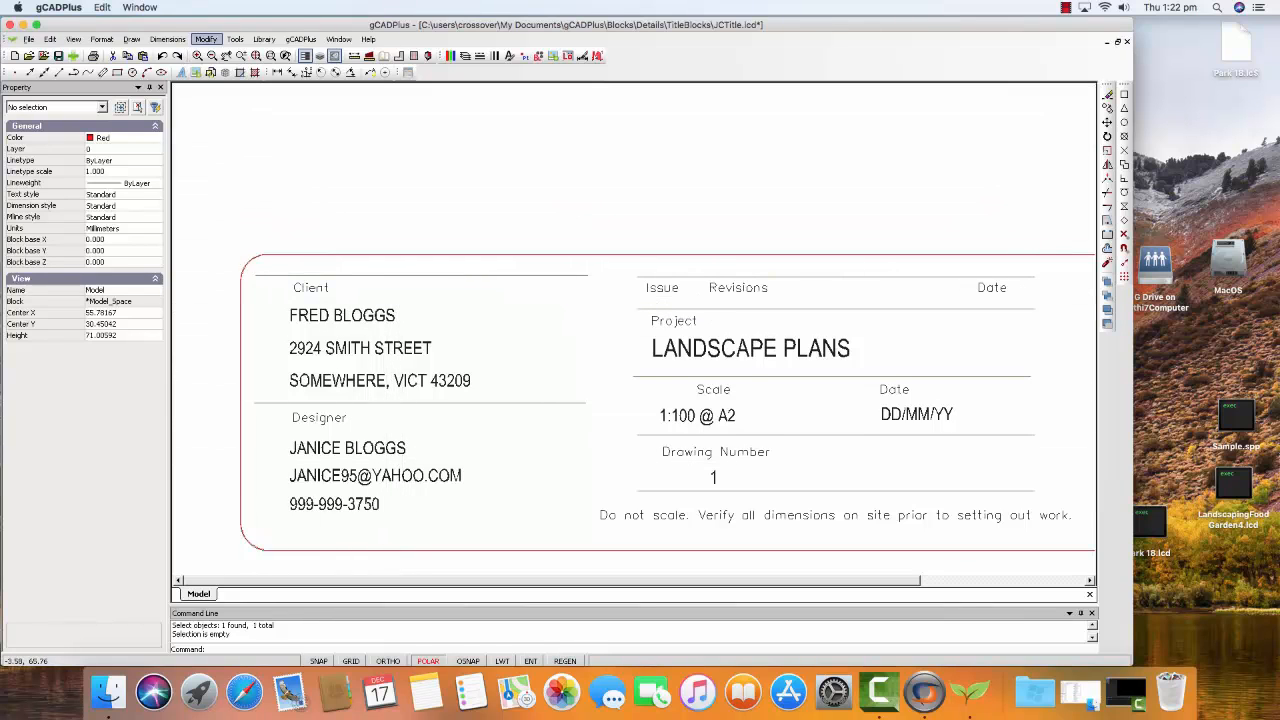
Match the properties of the client's name text onto the remaining client address lines and the designer's name, e-mail and phone texts.
{"action": "left_click", "coordinate": [206, 39]}
{"action": "left_click", "coordinate": [238, 360]}
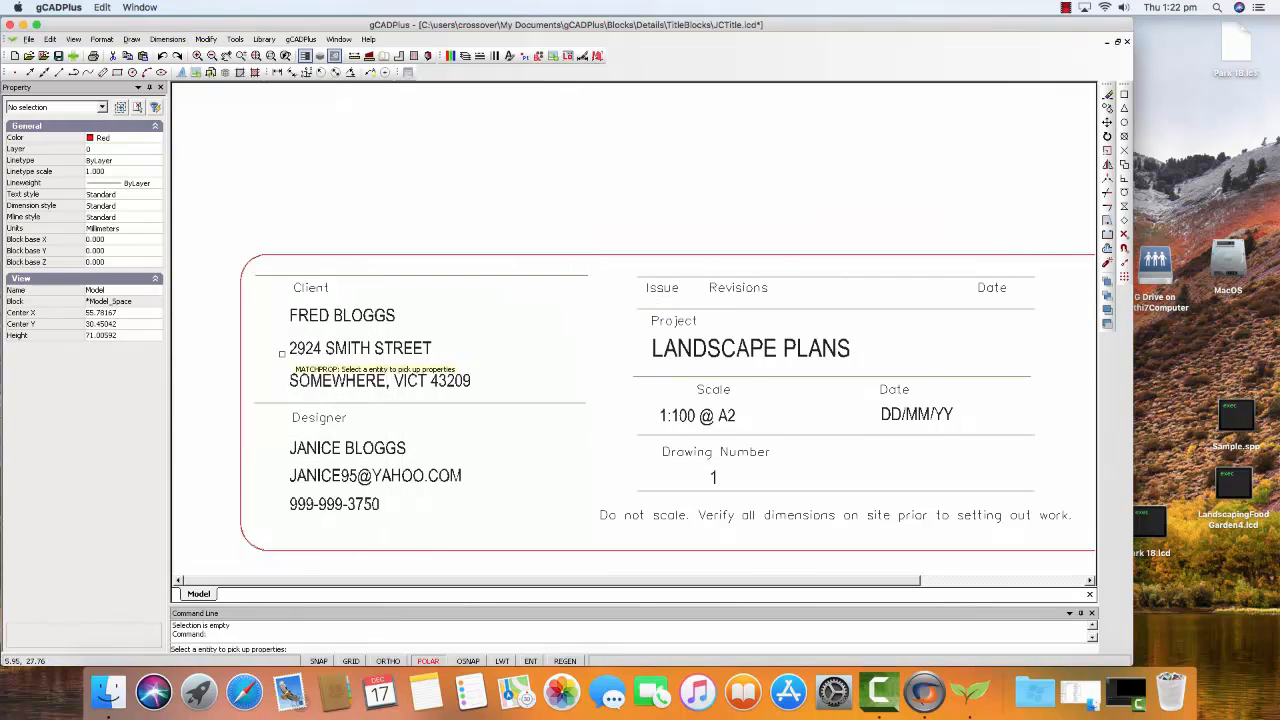
{"action": "left_click", "coordinate": [310, 316]}
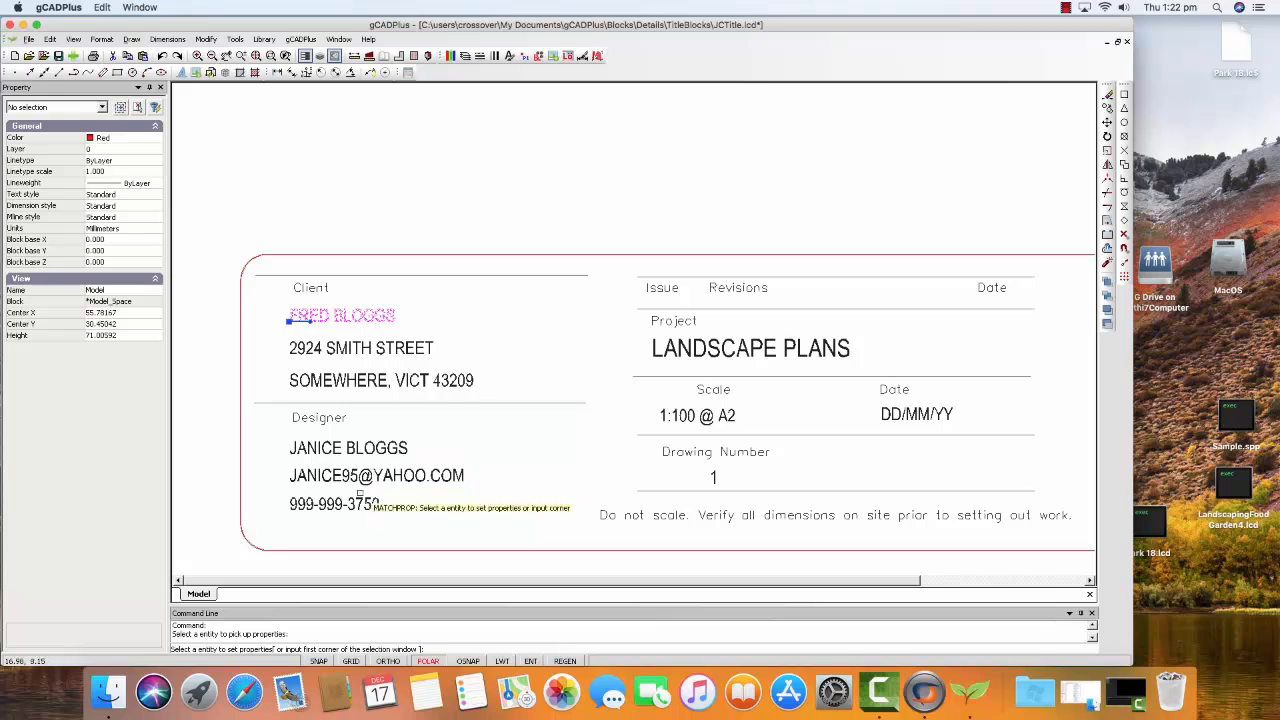
{"action": "key", "text": "Return"}
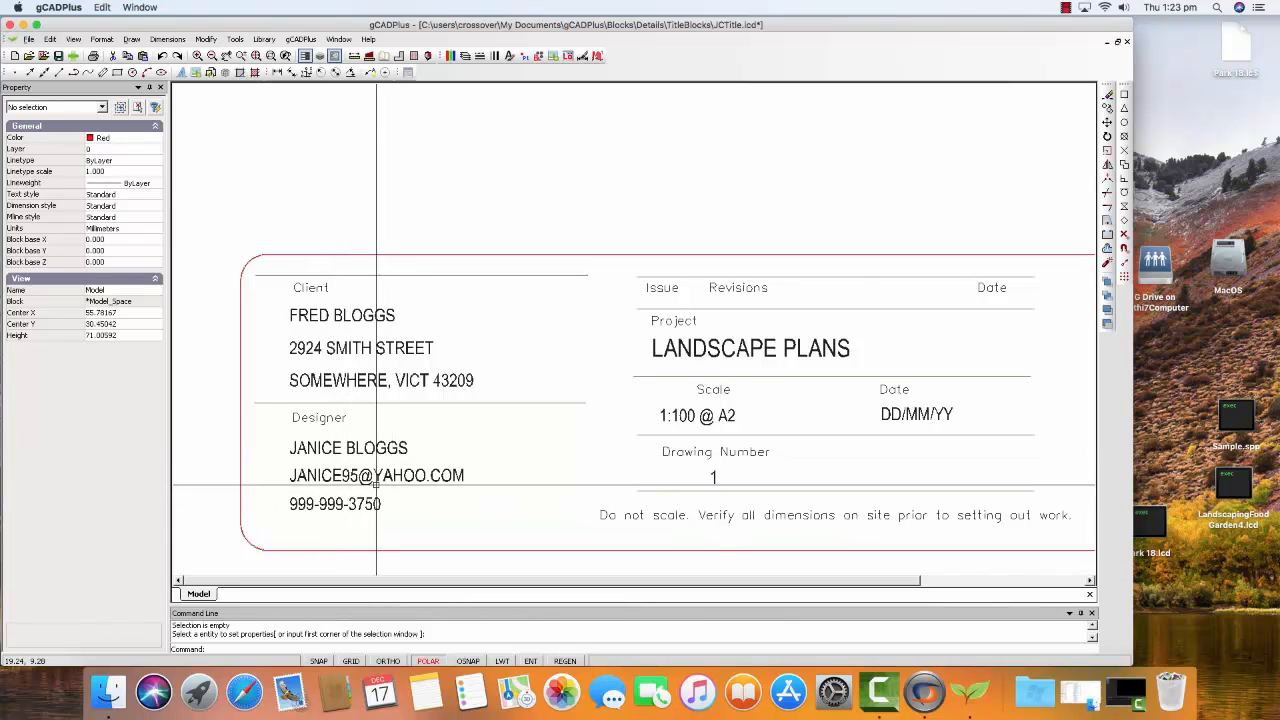
Check the length of the line above the Client label and draw a 47-long horizontal line just above it from about (2.36, 39.83).
{"action": "left_click", "coordinate": [494, 275]}
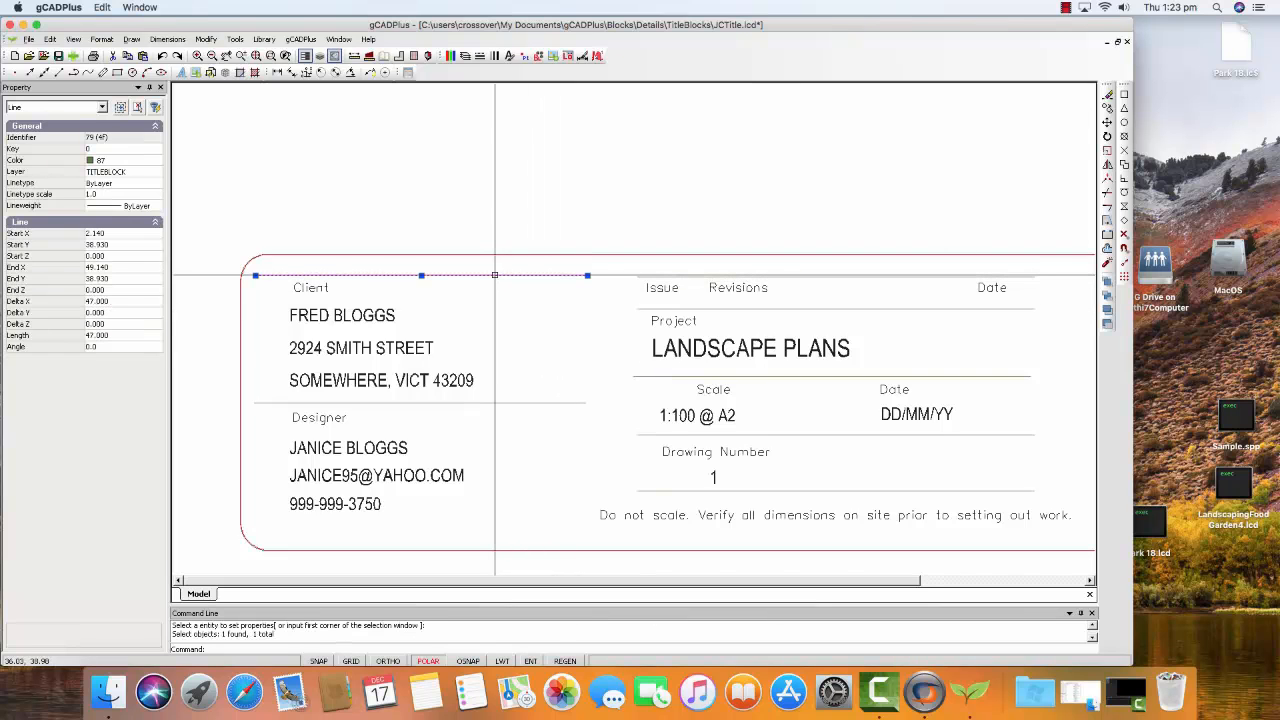
{"action": "key", "text": "Escape"}
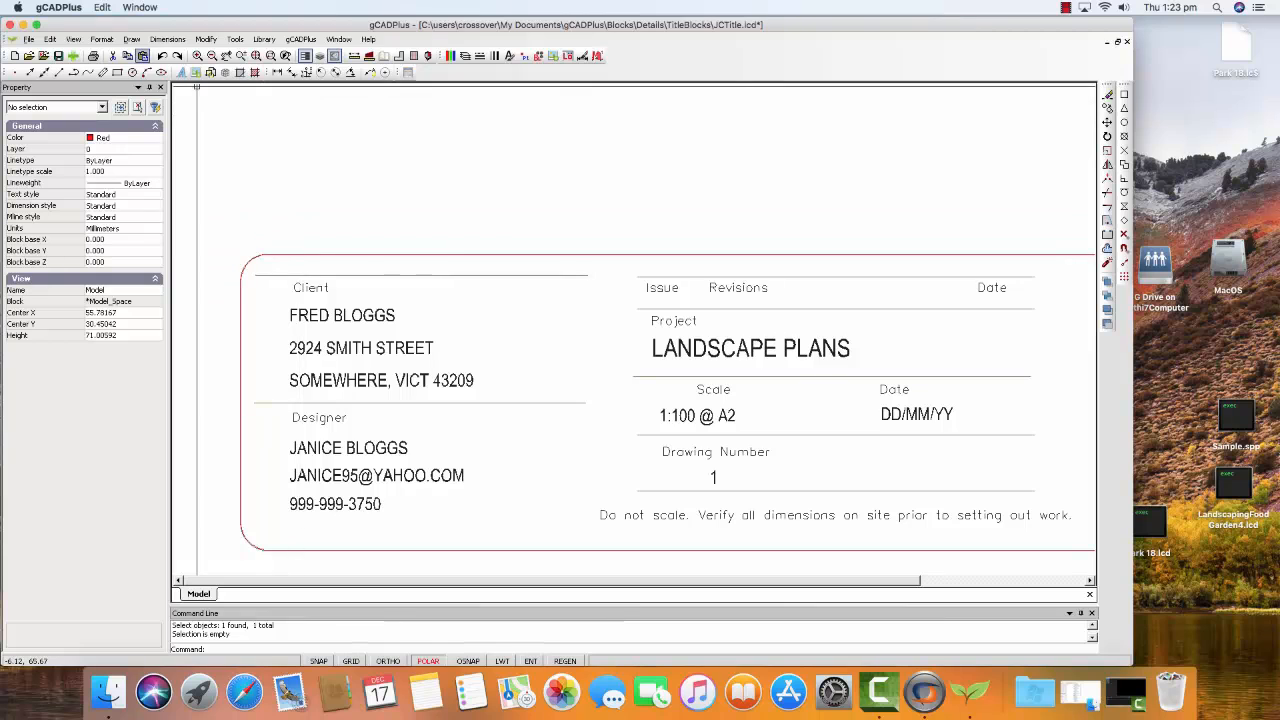
{"action": "left_click", "coordinate": [131, 39]}
{"action": "left_click", "coordinate": [150, 54]}
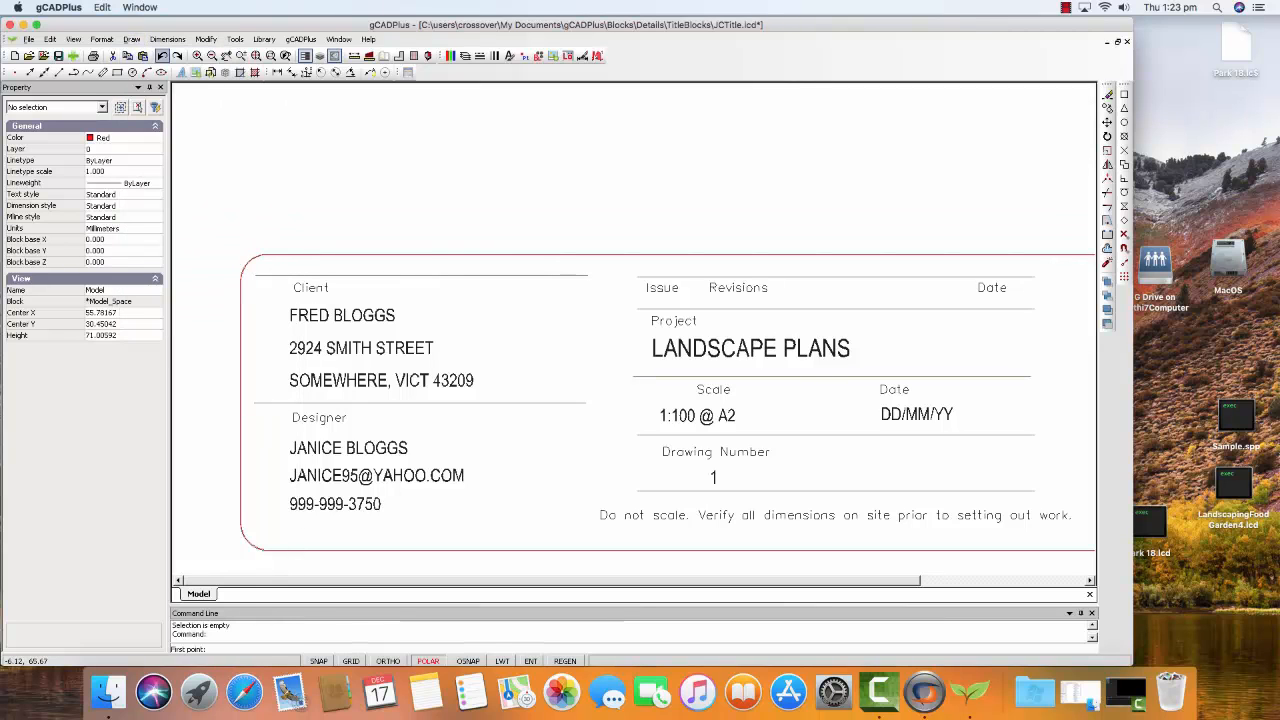
{"action": "left_click", "coordinate": [257, 269]}
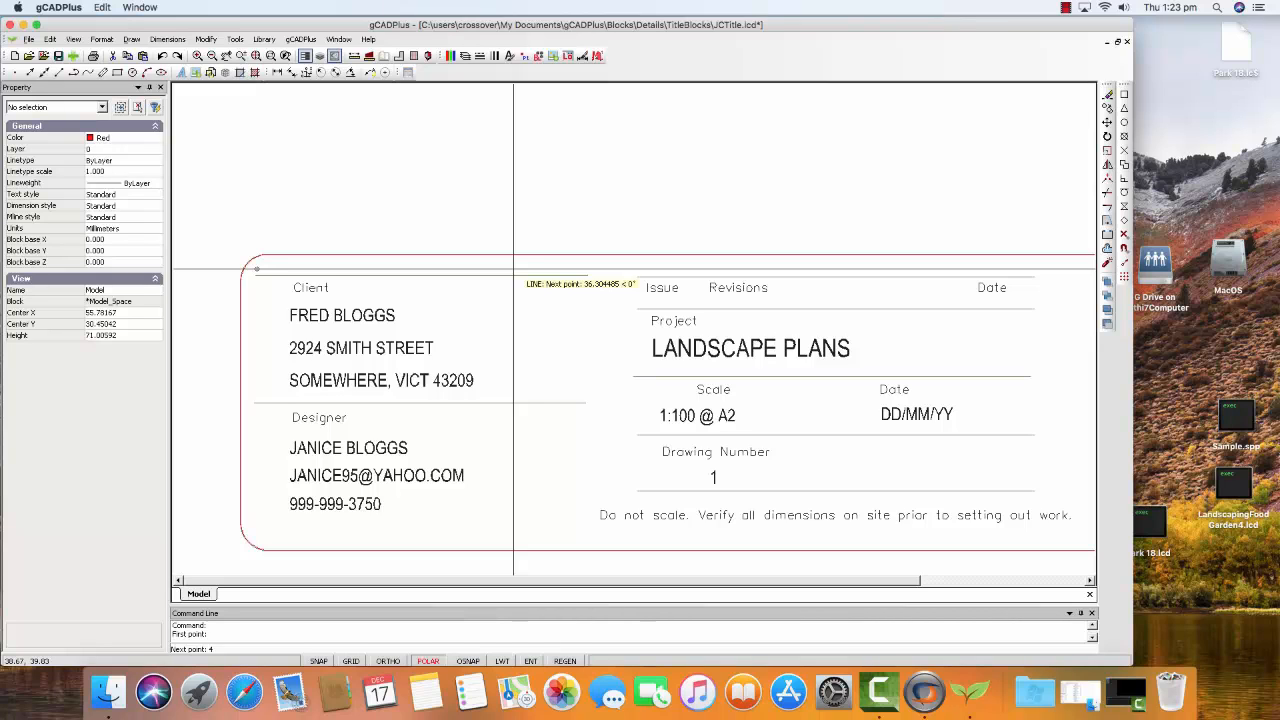
{"action": "key", "text": "Return"}
{"action": "right_click", "coordinate": [551, 318]}
{"action": "left_click", "coordinate": [566, 327]}
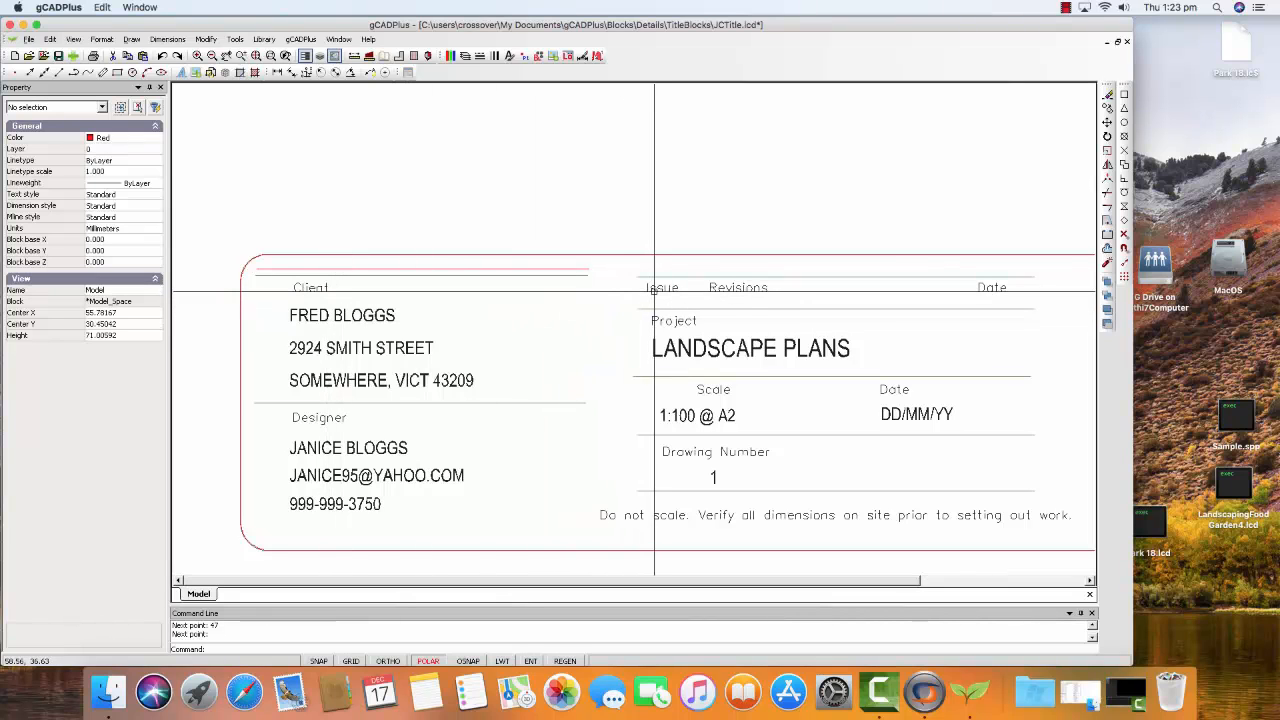
Copy the Client label horizontally to the far end of the line above it, at about X 43.76.
{"action": "left_click", "coordinate": [323, 288]}
{"action": "right_click", "coordinate": [327, 289]}
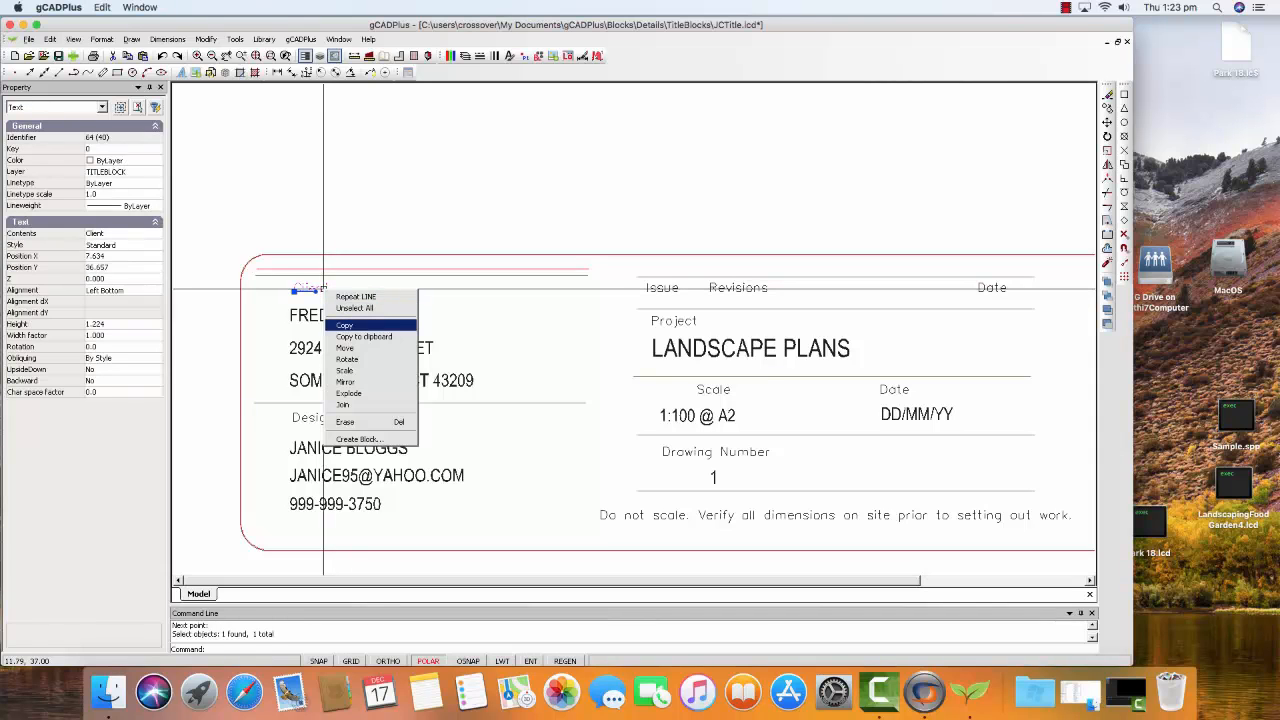
{"action": "left_click", "coordinate": [345, 325]}
{"action": "left_click", "coordinate": [294, 291]}
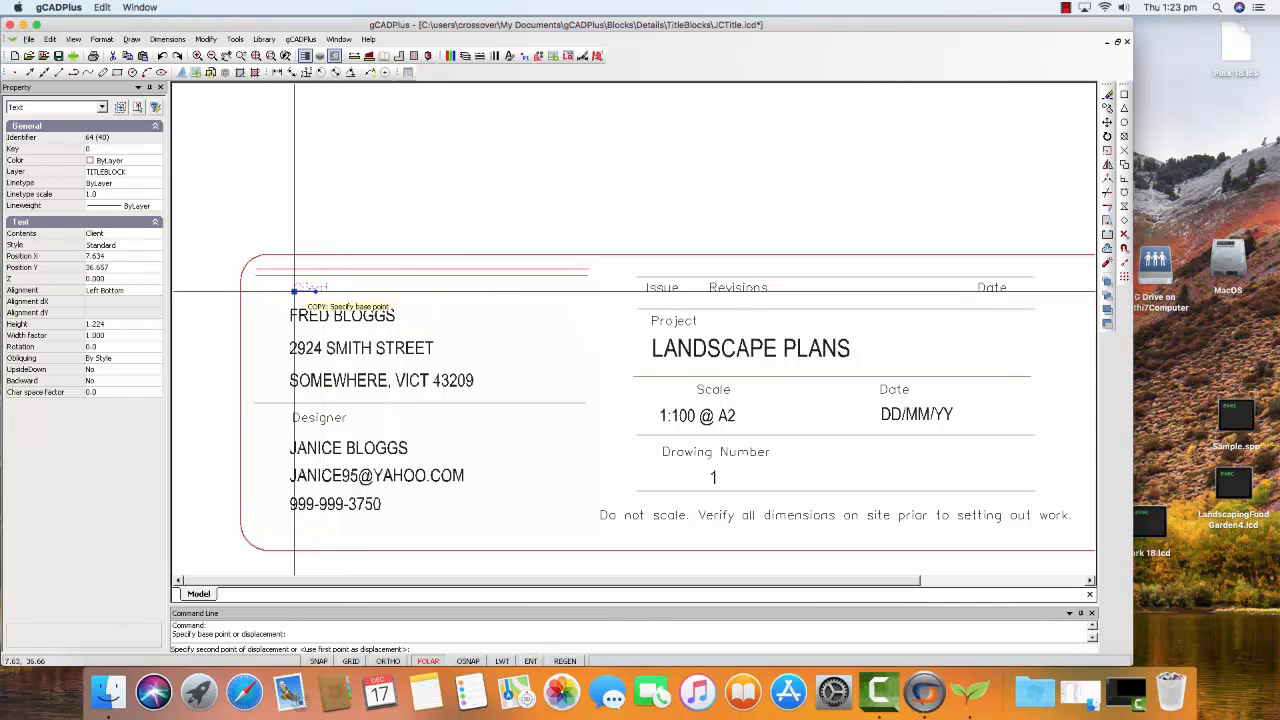
{"action": "left_click", "coordinate": [549, 291]}
{"action": "right_click", "coordinate": [549, 301]}
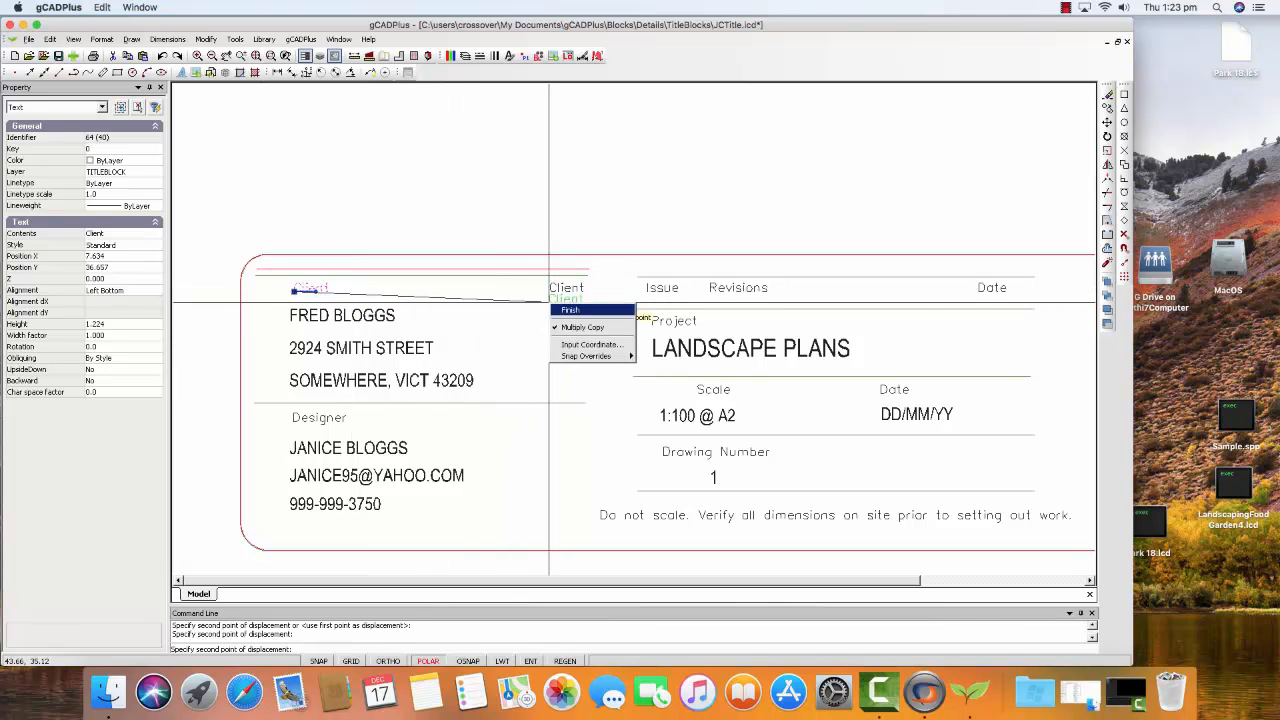
{"action": "left_click", "coordinate": [585, 310]}
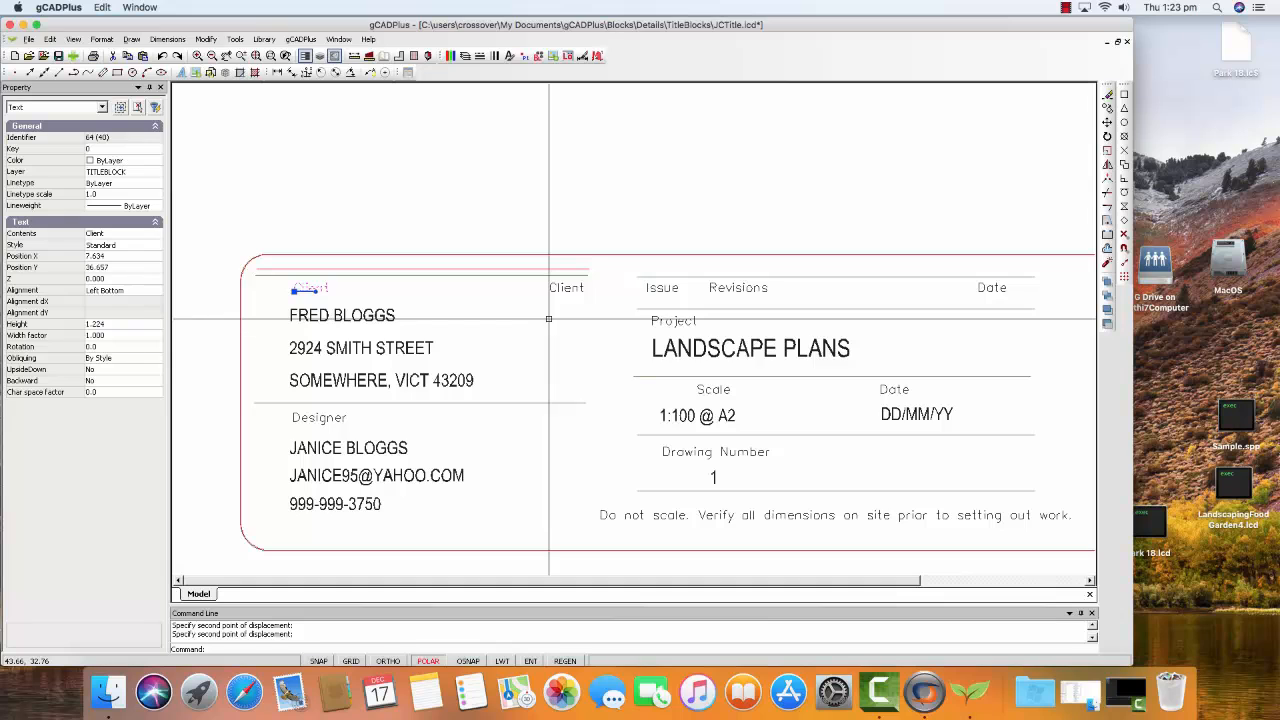
{"action": "right_click", "coordinate": [549, 320]}
{"action": "key", "text": "Escape"}
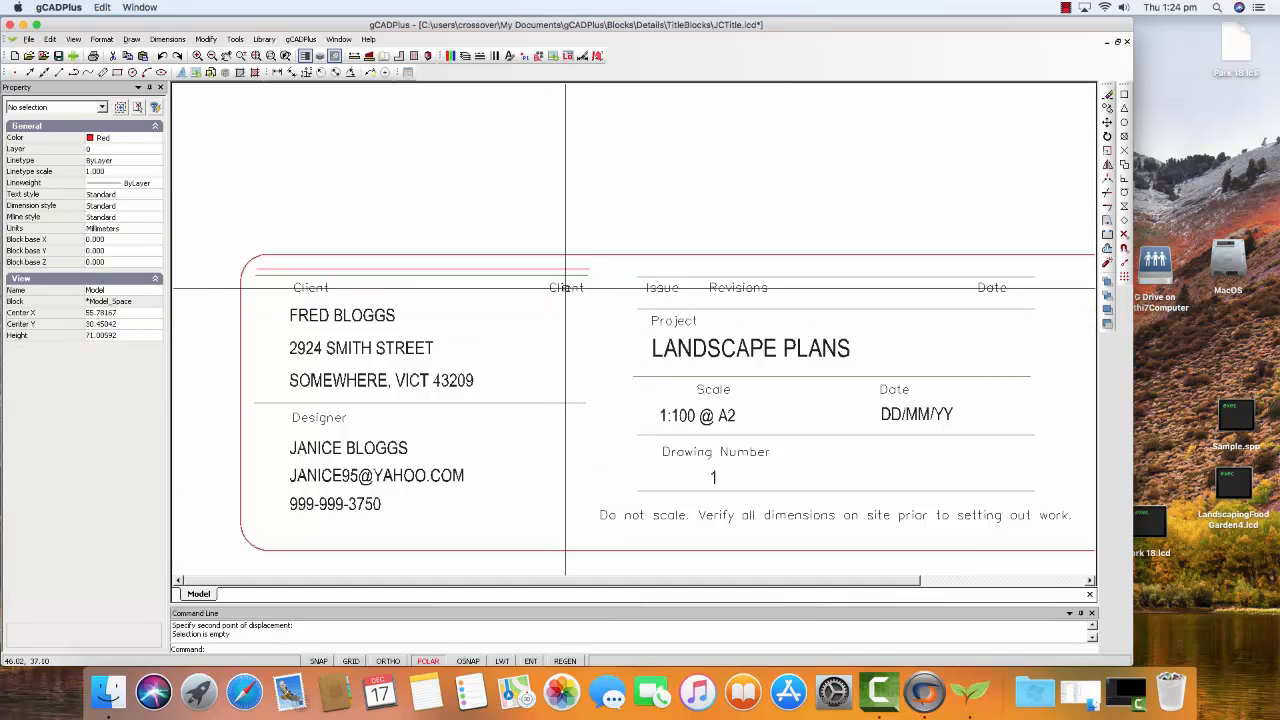
Change the contents of the copied Client label to Issue.
{"action": "left_click", "coordinate": [563, 289]}
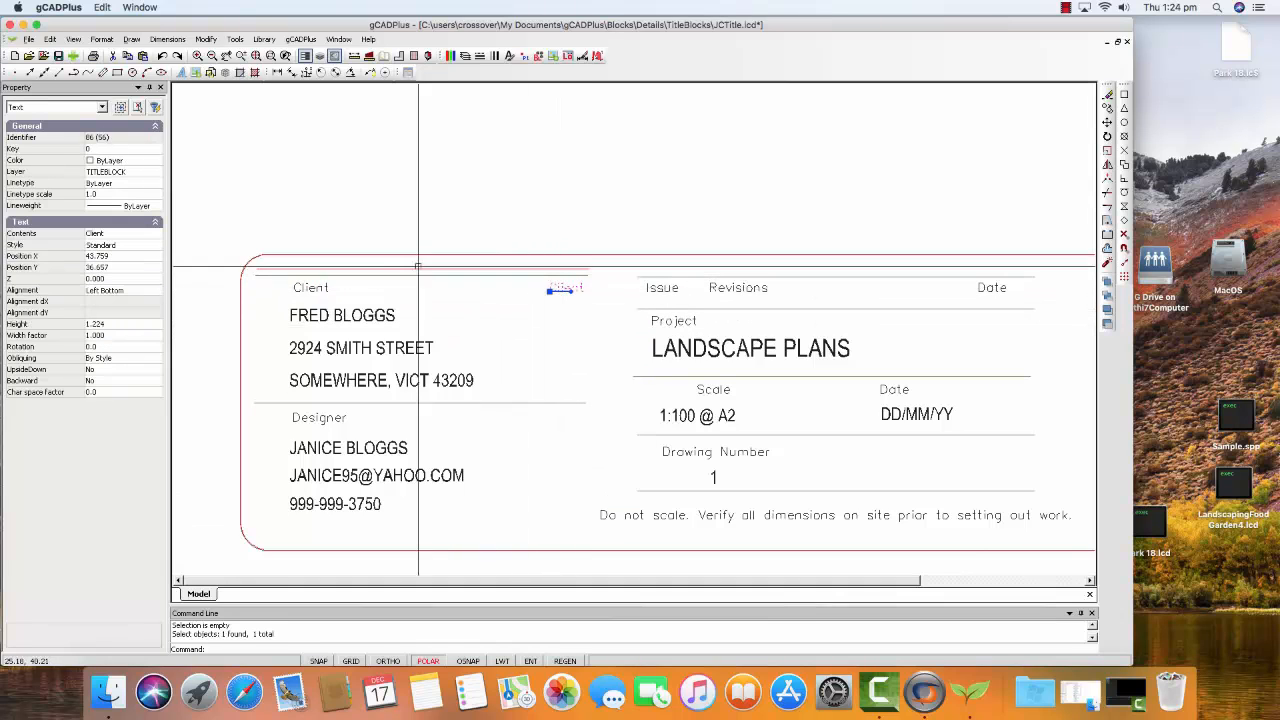
{"action": "left_click", "coordinate": [120, 233]}
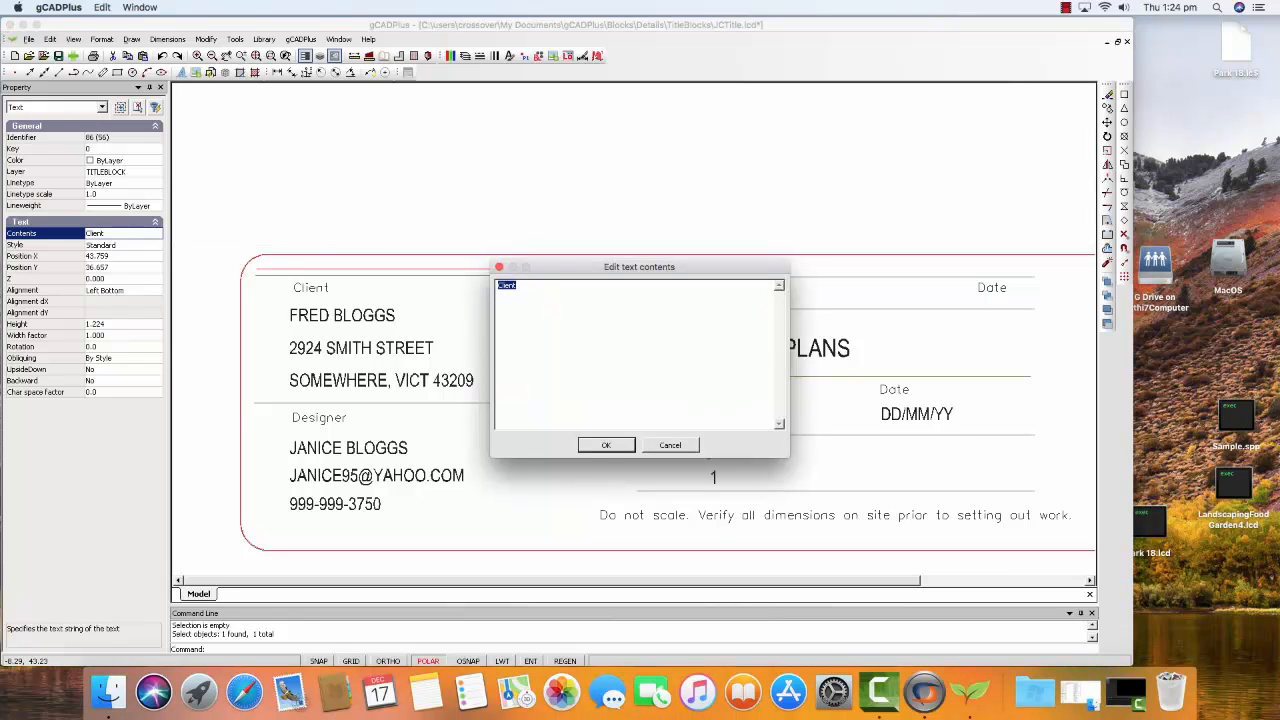
{"action": "key", "text": "BackSpace"}
{"action": "left_click", "coordinate": [606, 445]}
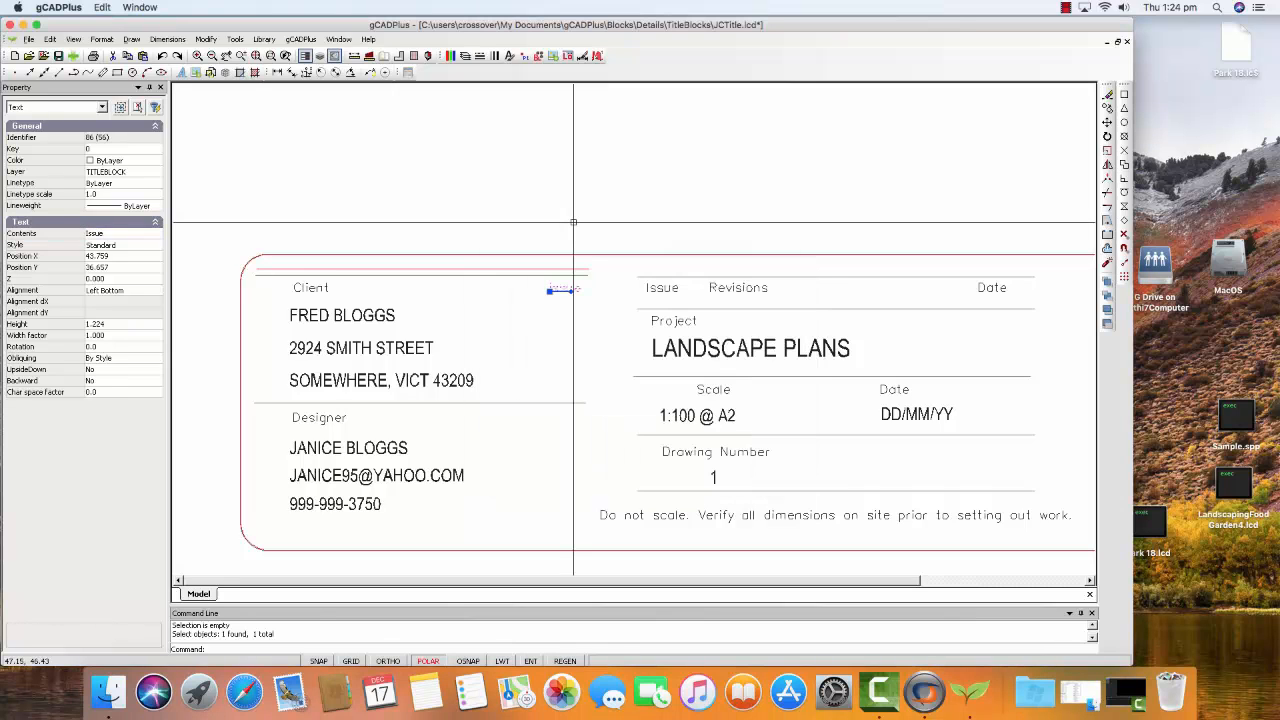
{"action": "key", "text": "Escape"}
Erase the Issue text at the far end of the Client section.
{"action": "left_click", "coordinate": [563, 290]}
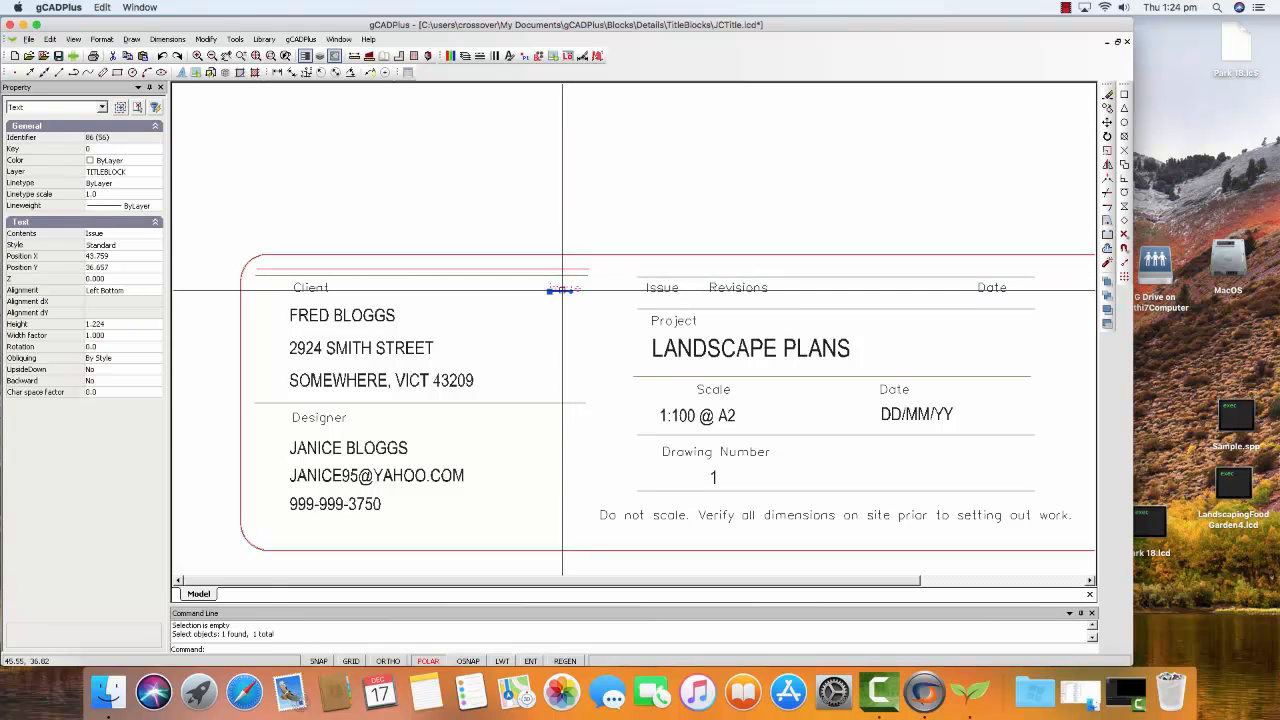
{"action": "right_click", "coordinate": [563, 290]}
{"action": "left_click", "coordinate": [584, 423]}
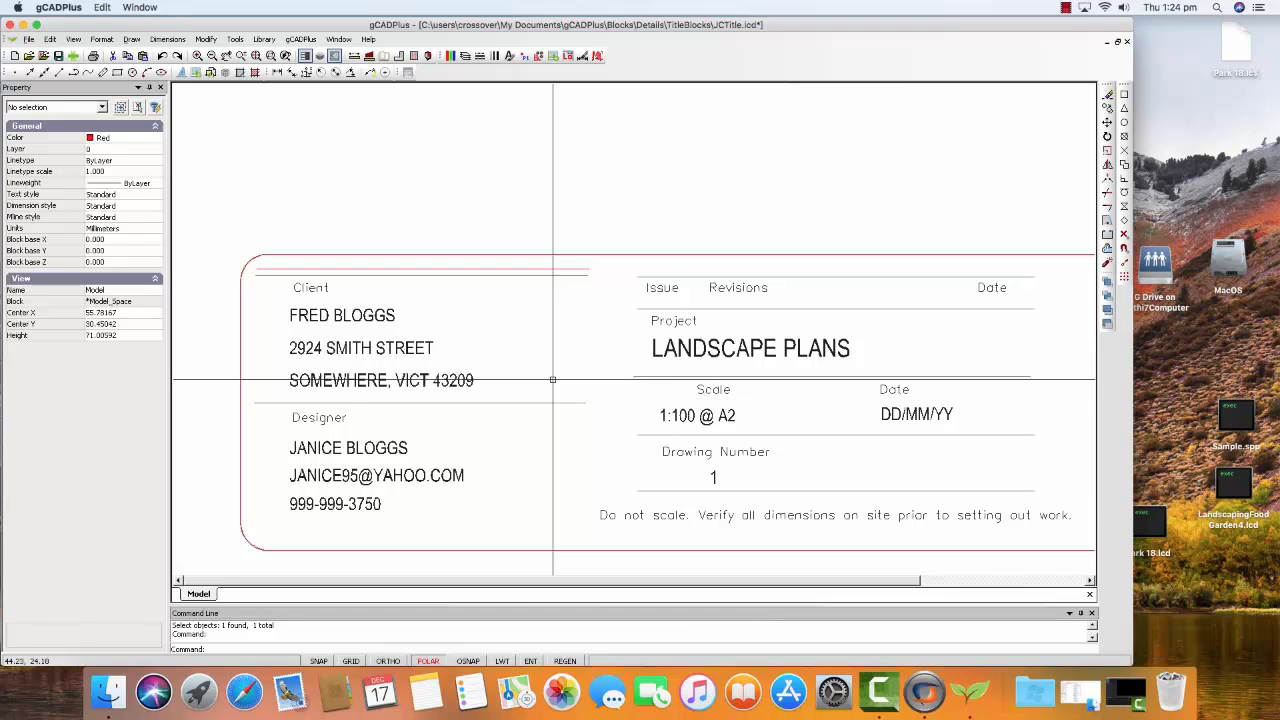
Erase the red rounded rectangle overlapping the title block border and the extra red line above the Client section.
{"action": "scroll", "coordinate": [552, 380], "scroll_direction": "down", "scroll_amount": 1}
{"action": "scroll", "coordinate": [546, 352], "scroll_direction": "down", "scroll_amount": 1}
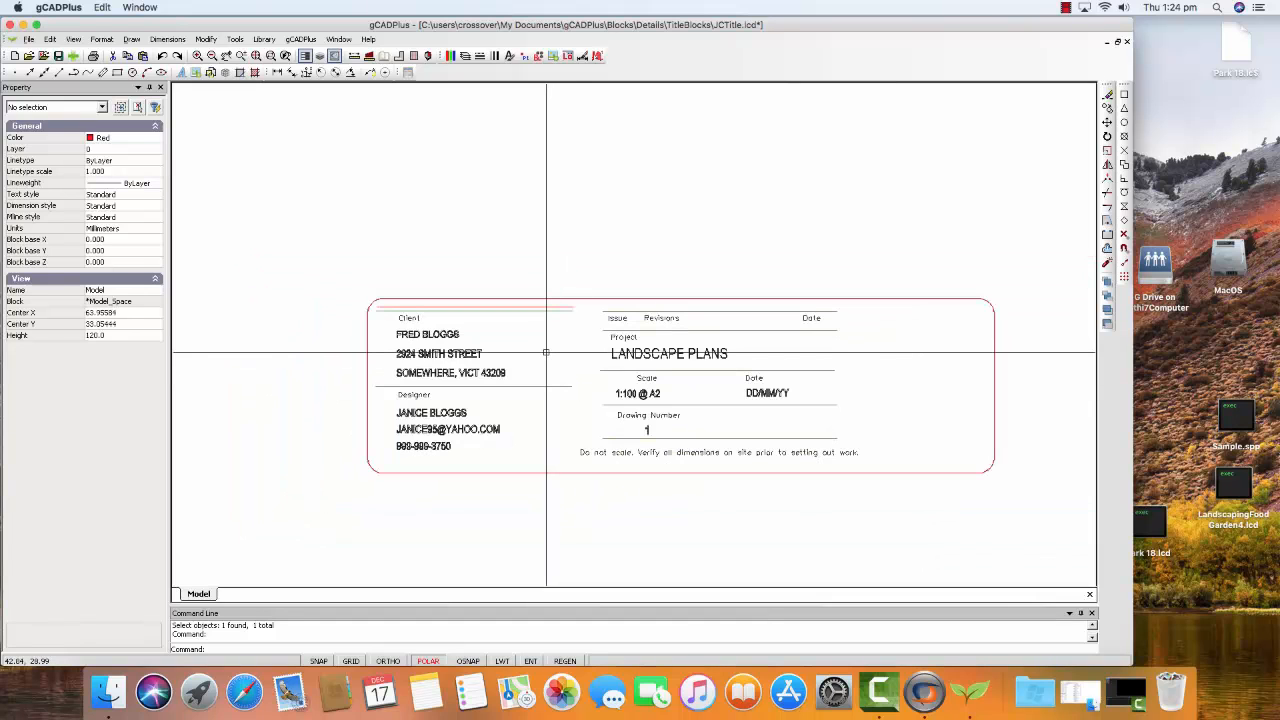
{"action": "left_click", "coordinate": [598, 298]}
{"action": "left_click", "coordinate": [598, 298]}
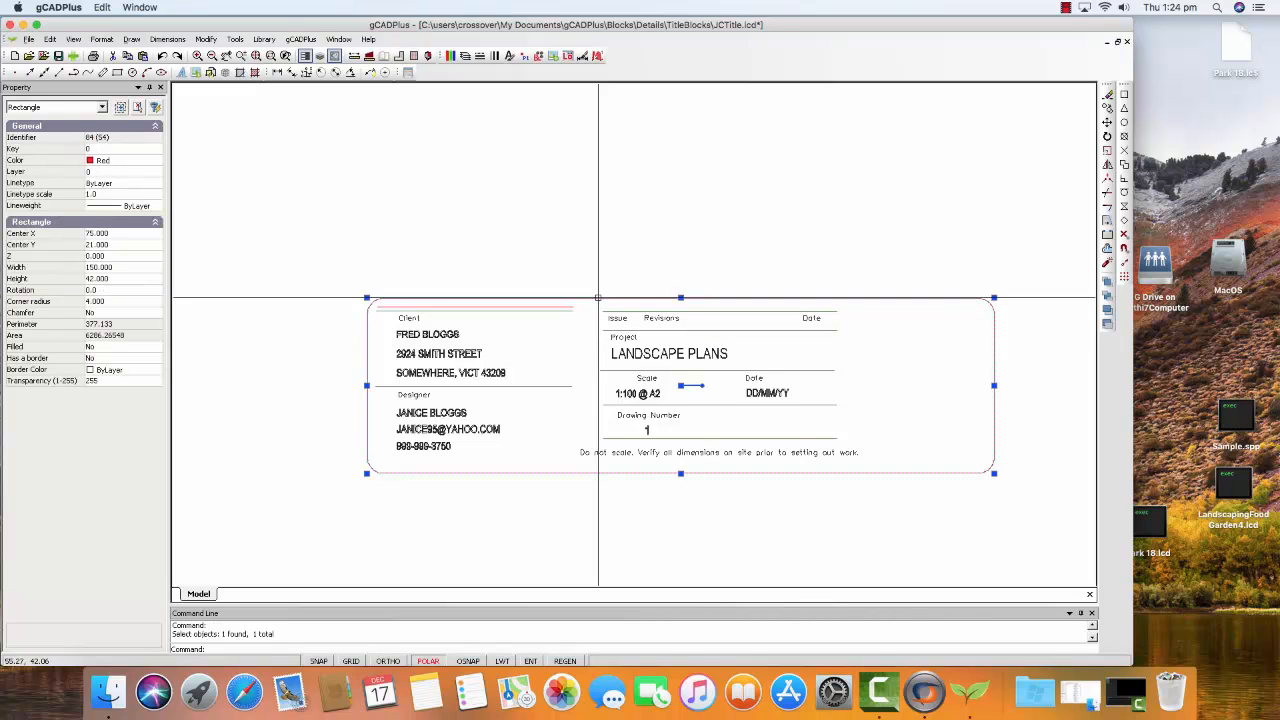
{"action": "key", "text": "Escape"}
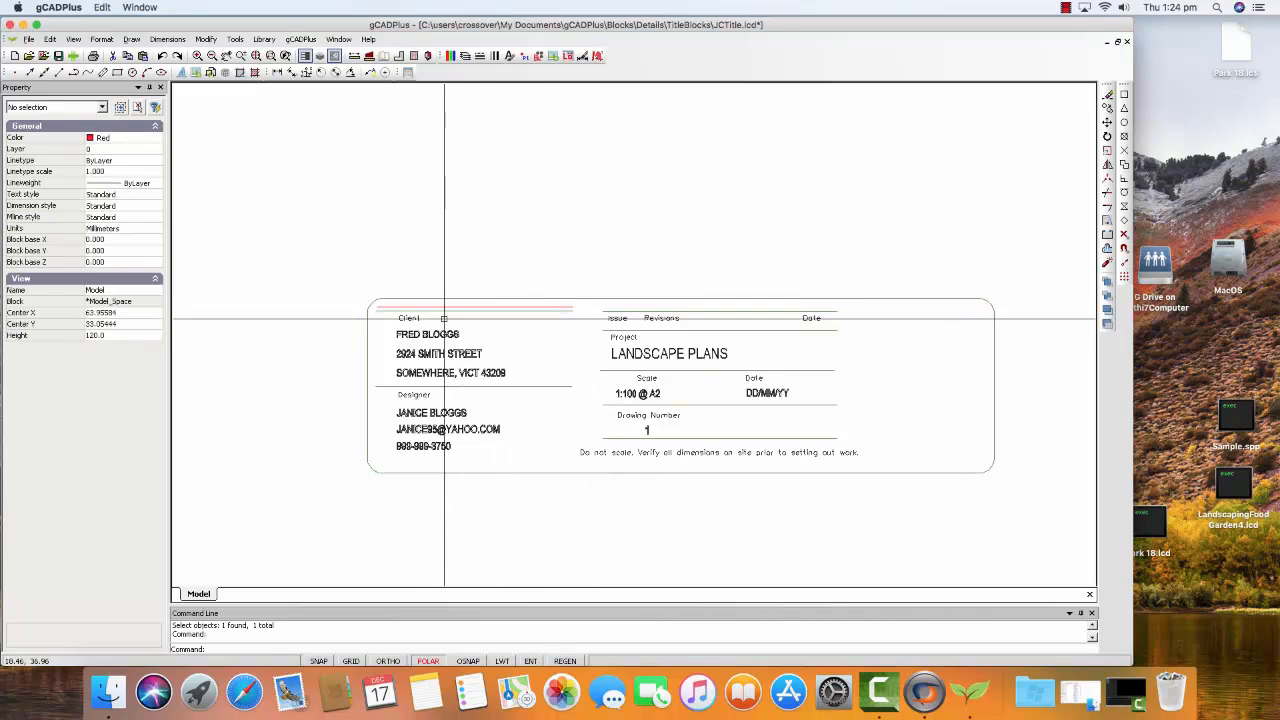
{"action": "left_click", "coordinate": [475, 307]}
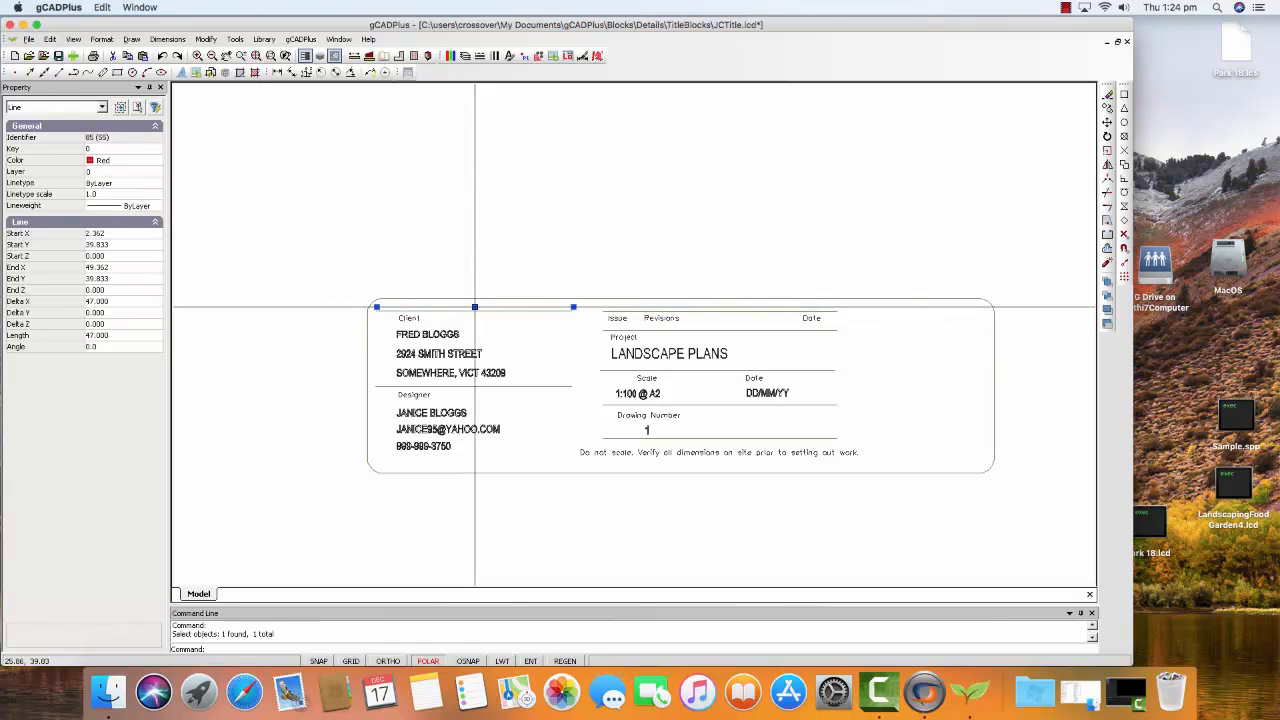
{"action": "key", "text": "Escape"}
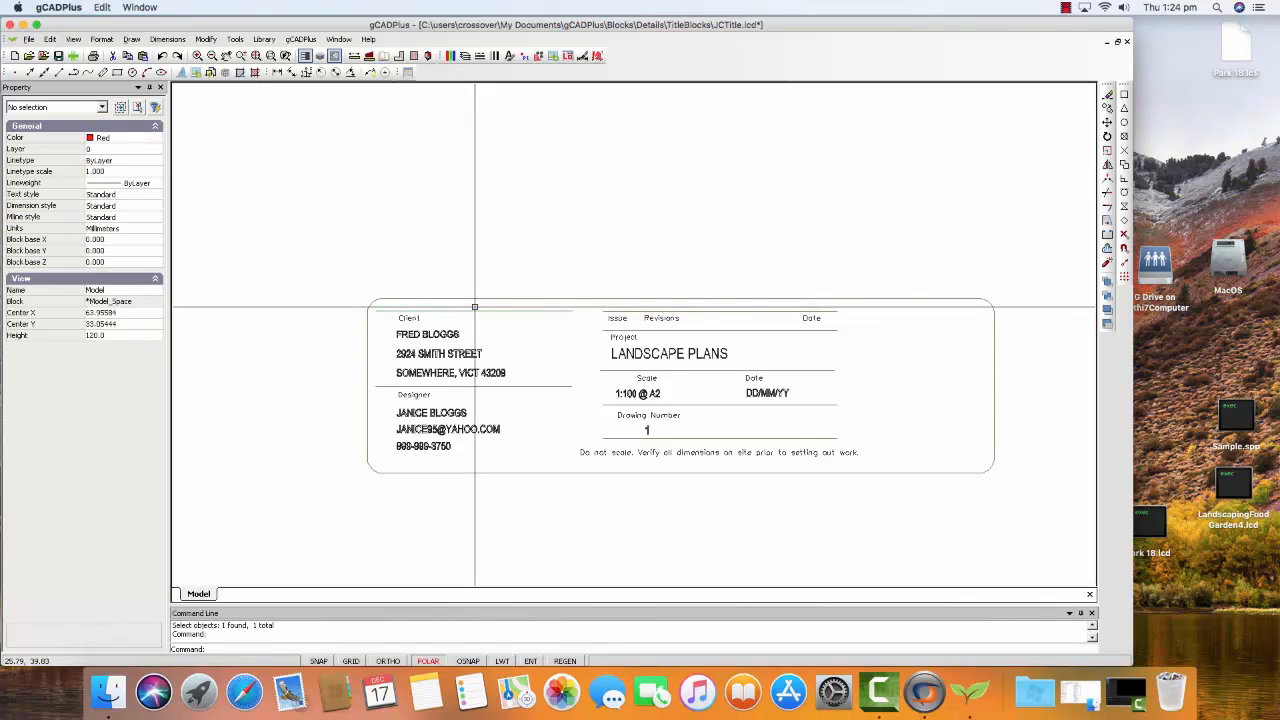
Insert JCLogo.lcd from the Details library's Logos folder into the title block's empty area at about (115.83, 17.36) and check its block properties.
{"action": "middle_click_drag", "start_coordinate": [516, 371], "coordinate": [424, 349]}
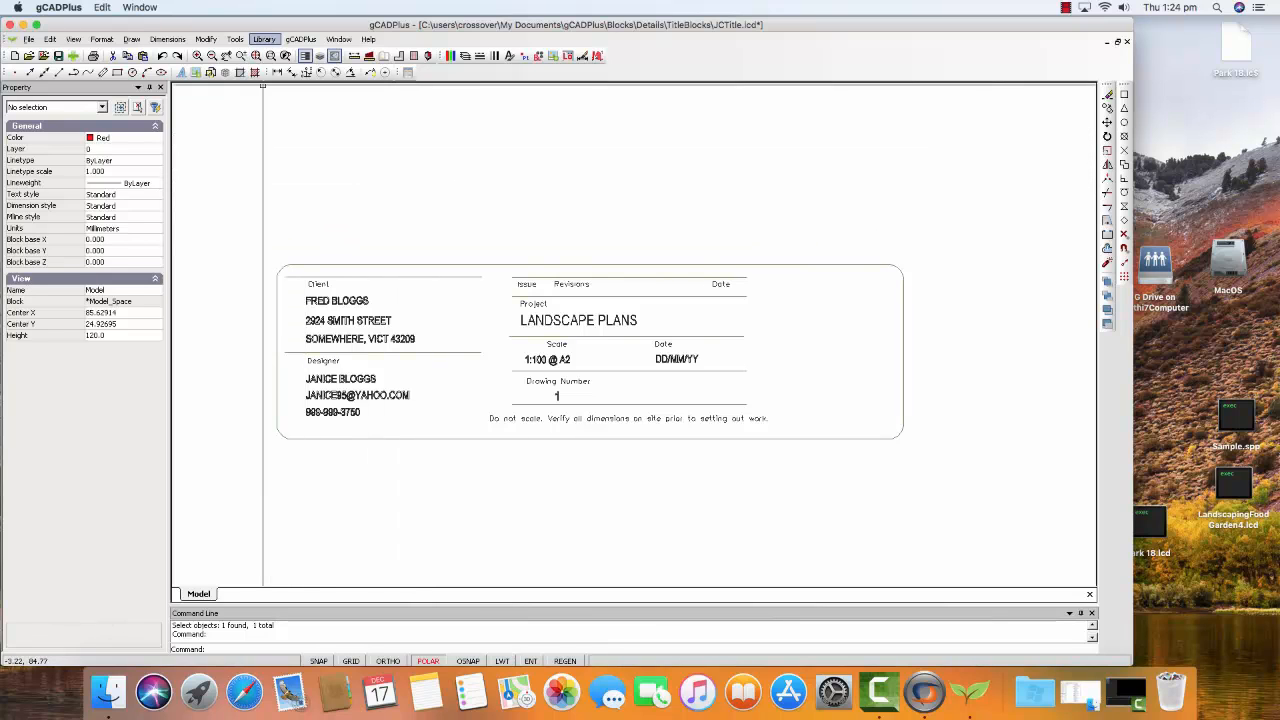
{"action": "left_click", "coordinate": [264, 39]}
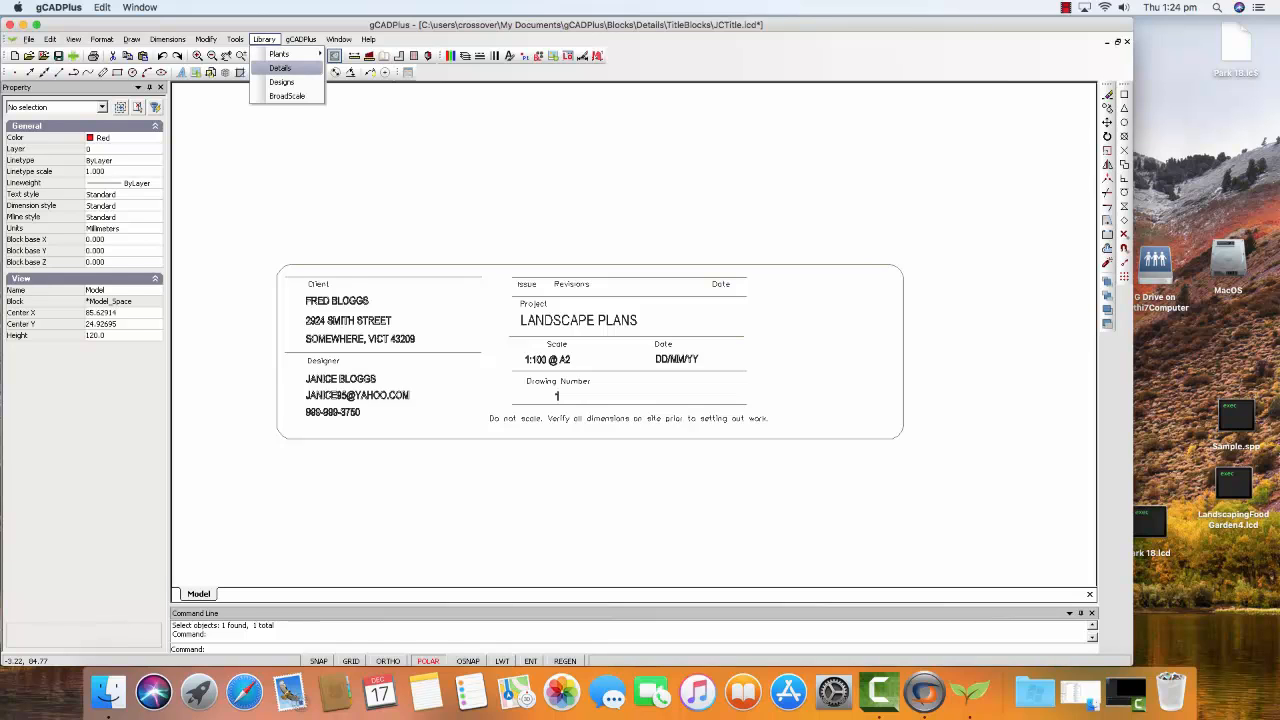
{"action": "left_click", "coordinate": [280, 67]}
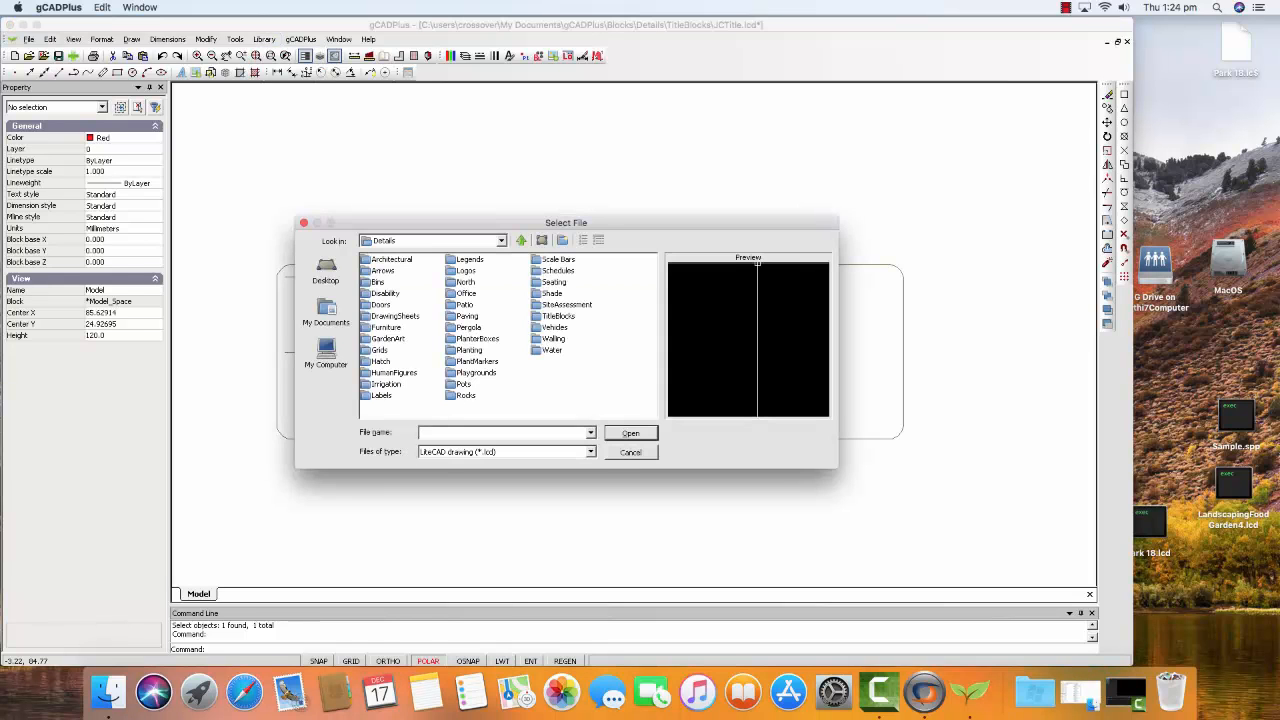
{"action": "double_click", "coordinate": [466, 271]}
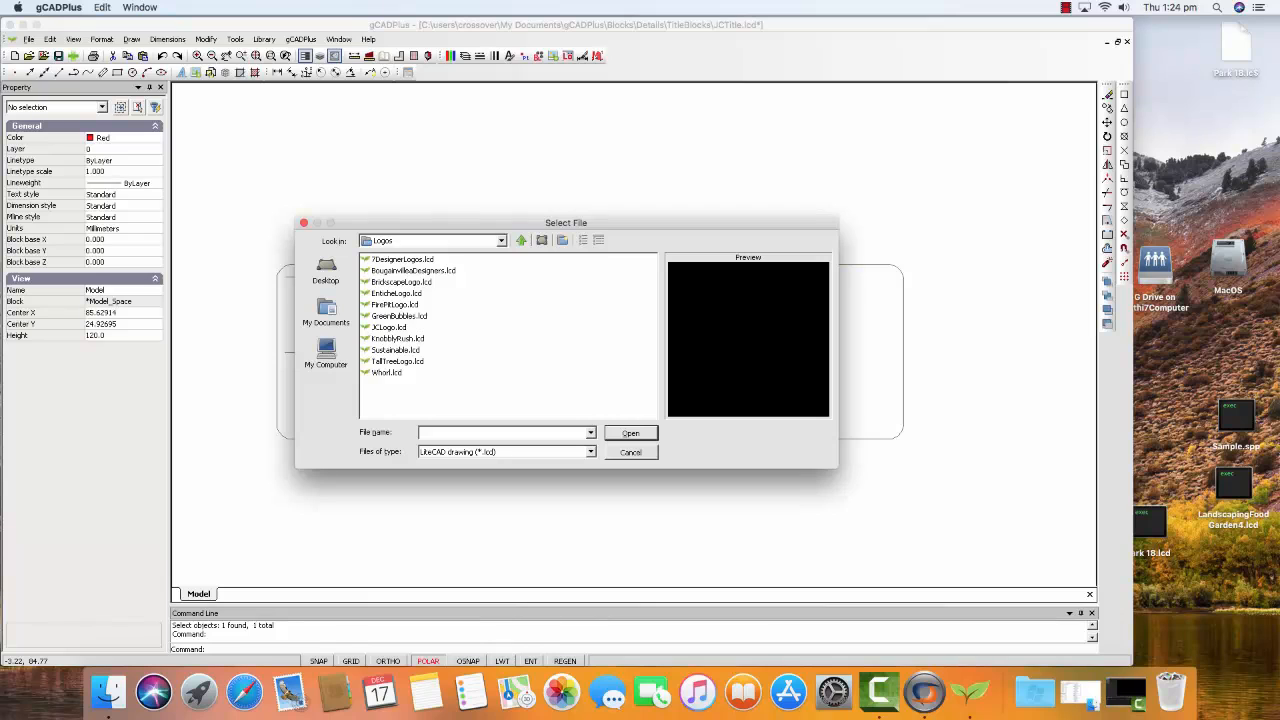
{"action": "left_click", "coordinate": [389, 328]}
{"action": "left_click", "coordinate": [631, 433]}
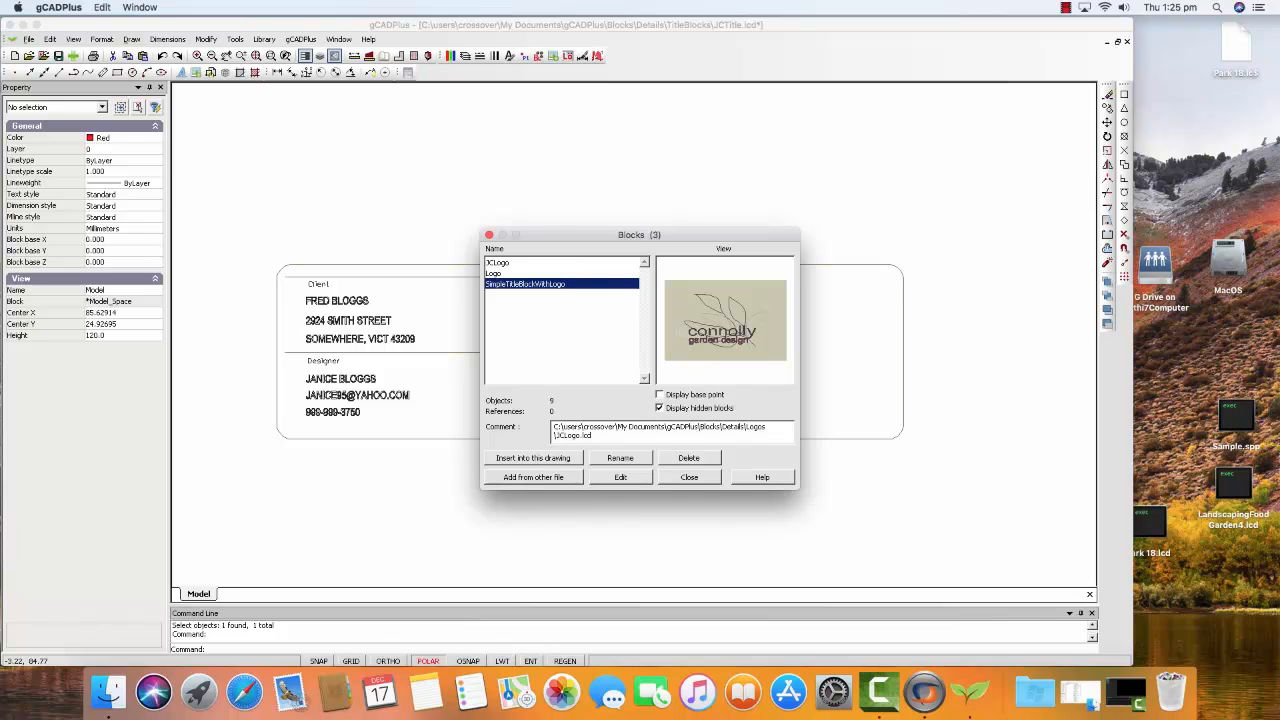
{"action": "left_click", "coordinate": [533, 457]}
{"action": "left_click", "coordinate": [619, 433]}
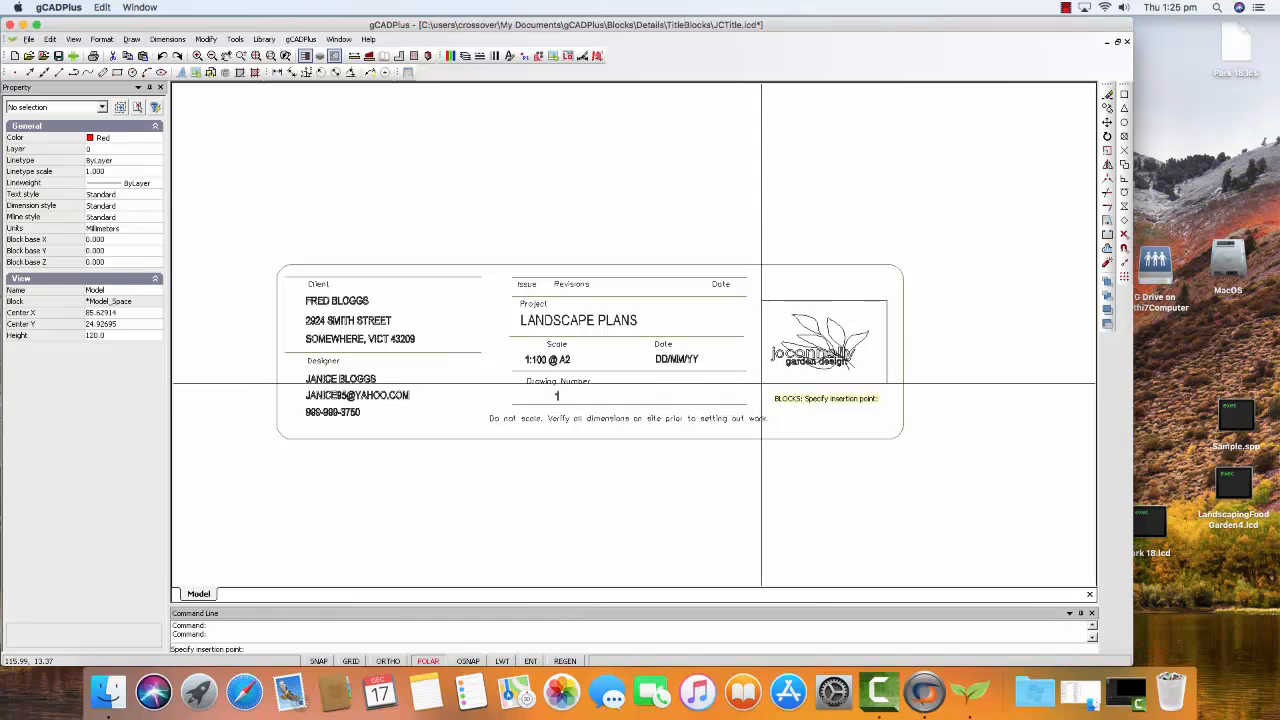
{"action": "left_click", "coordinate": [761, 368]}
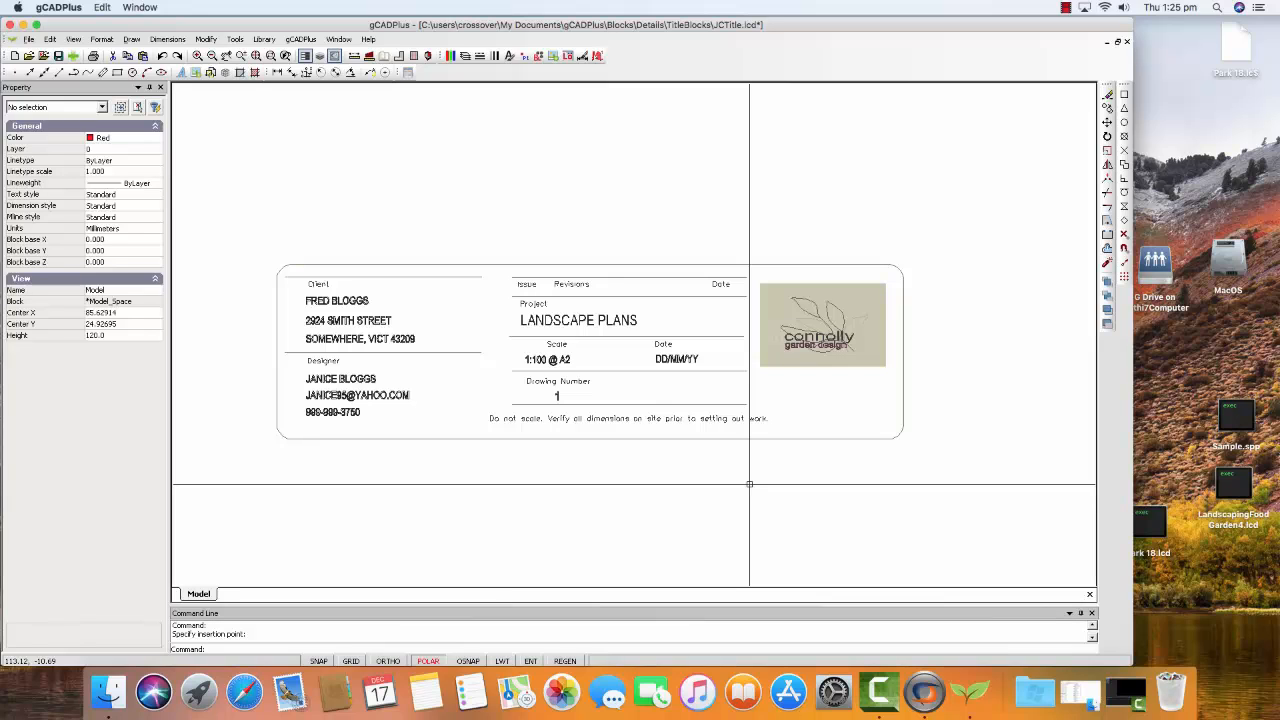
{"action": "left_click", "coordinate": [826, 362]}
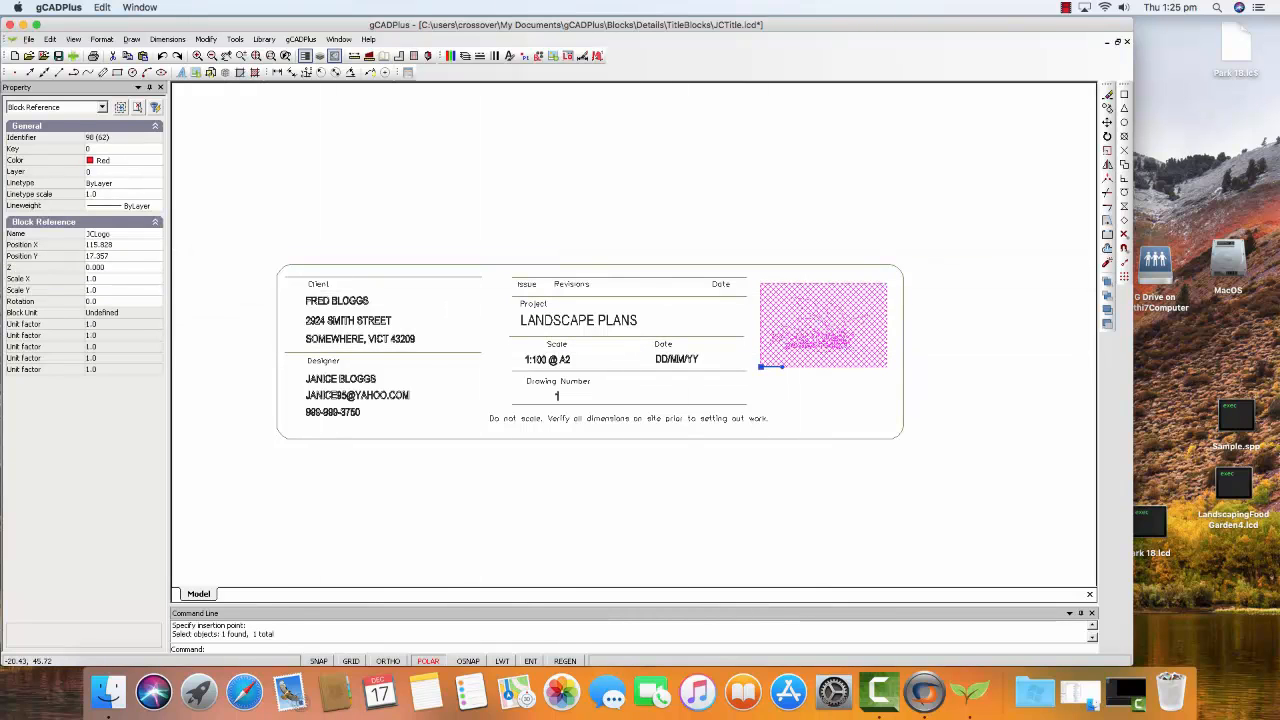
{"action": "key", "text": "Escape"}
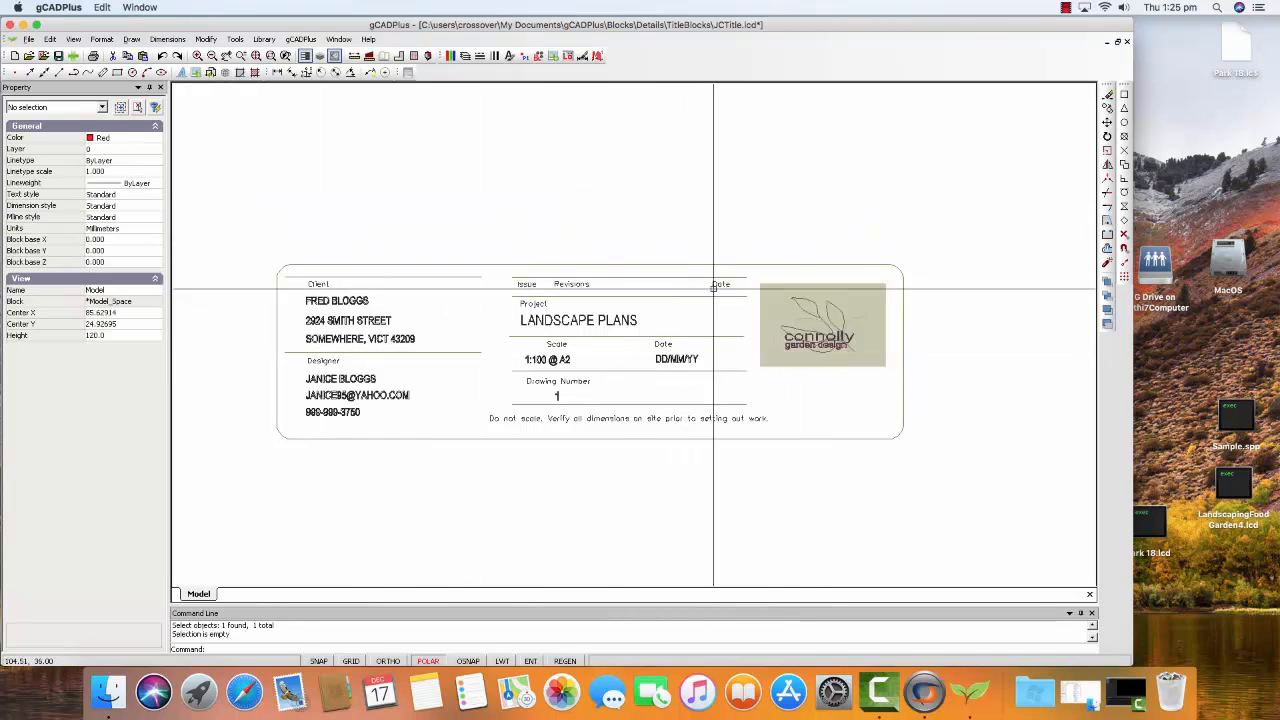
Explode the inserted JCLogo block in the title block into separate objects.
{"action": "left_click", "coordinate": [808, 350]}
{"action": "right_click", "coordinate": [807, 347]}
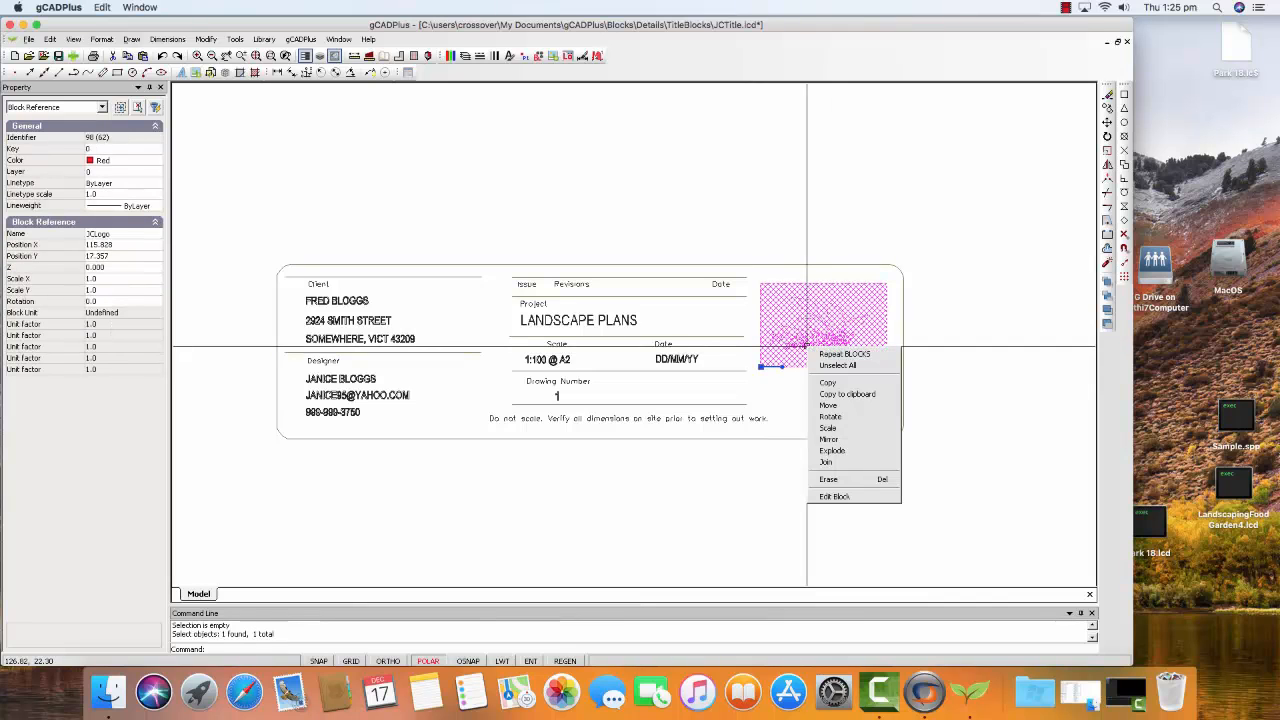
{"action": "key", "text": "Escape"}
{"action": "key", "text": "Escape"}
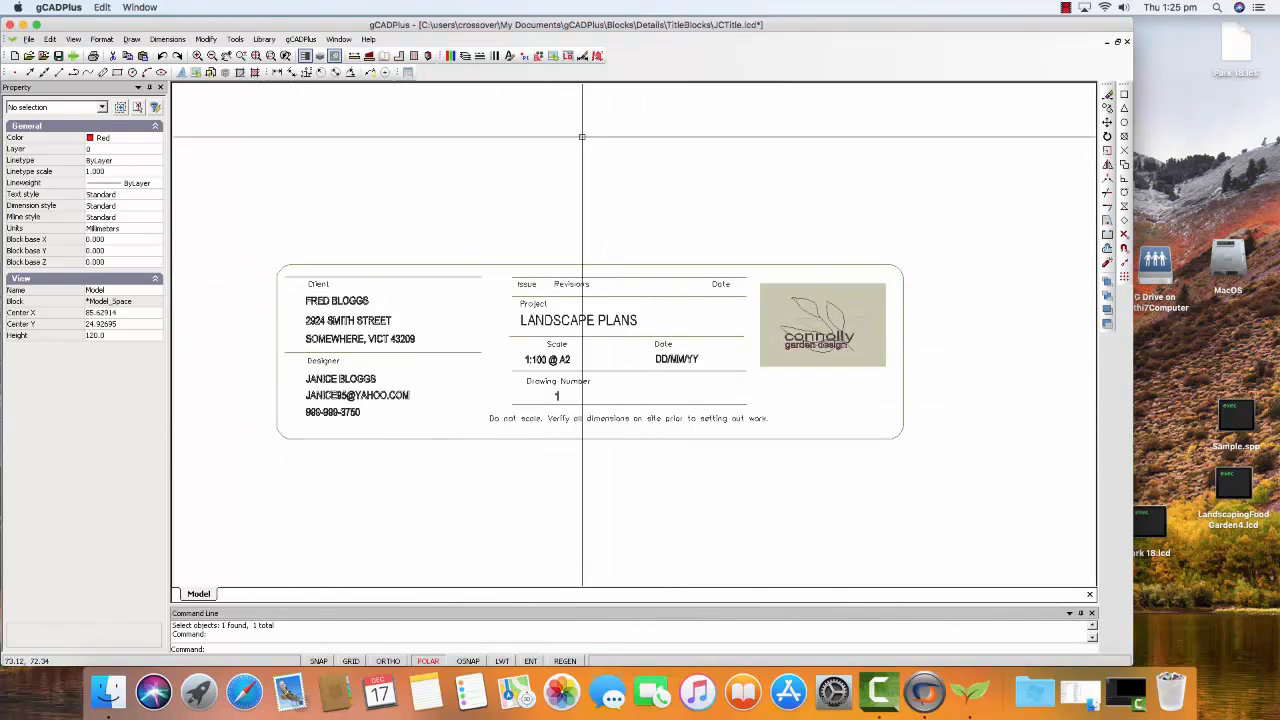
Review the drawing's block definitions and delete SimpleTitleBlockWithLogo together with all unused blocks.
{"action": "left_click", "coordinate": [538, 55]}
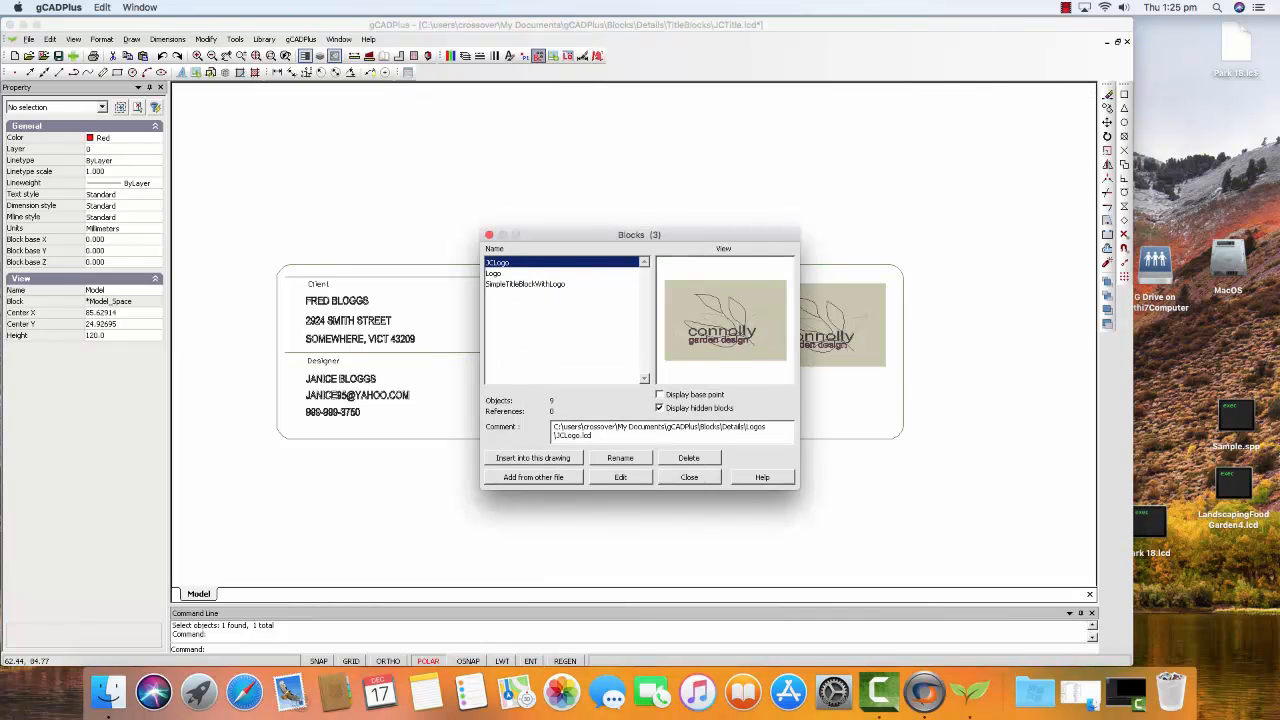
{"action": "left_click", "coordinate": [494, 273]}
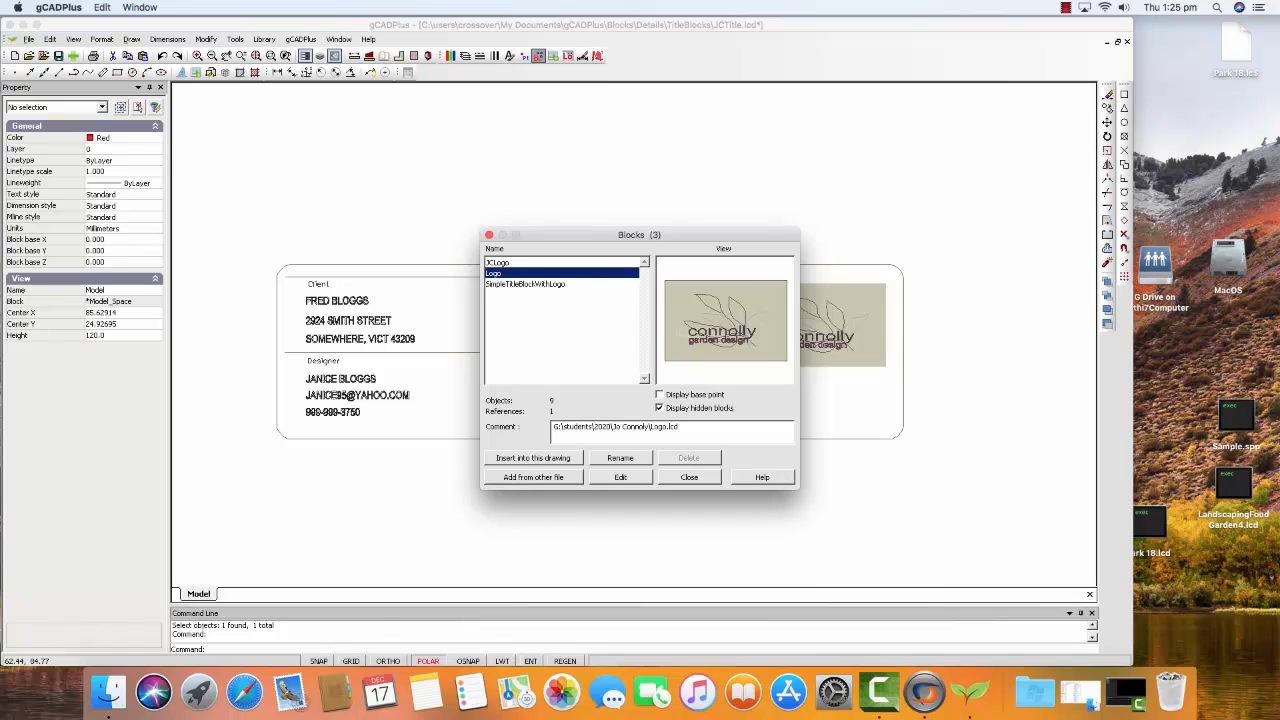
{"action": "left_click", "coordinate": [498, 263]}
{"action": "left_click", "coordinate": [525, 284]}
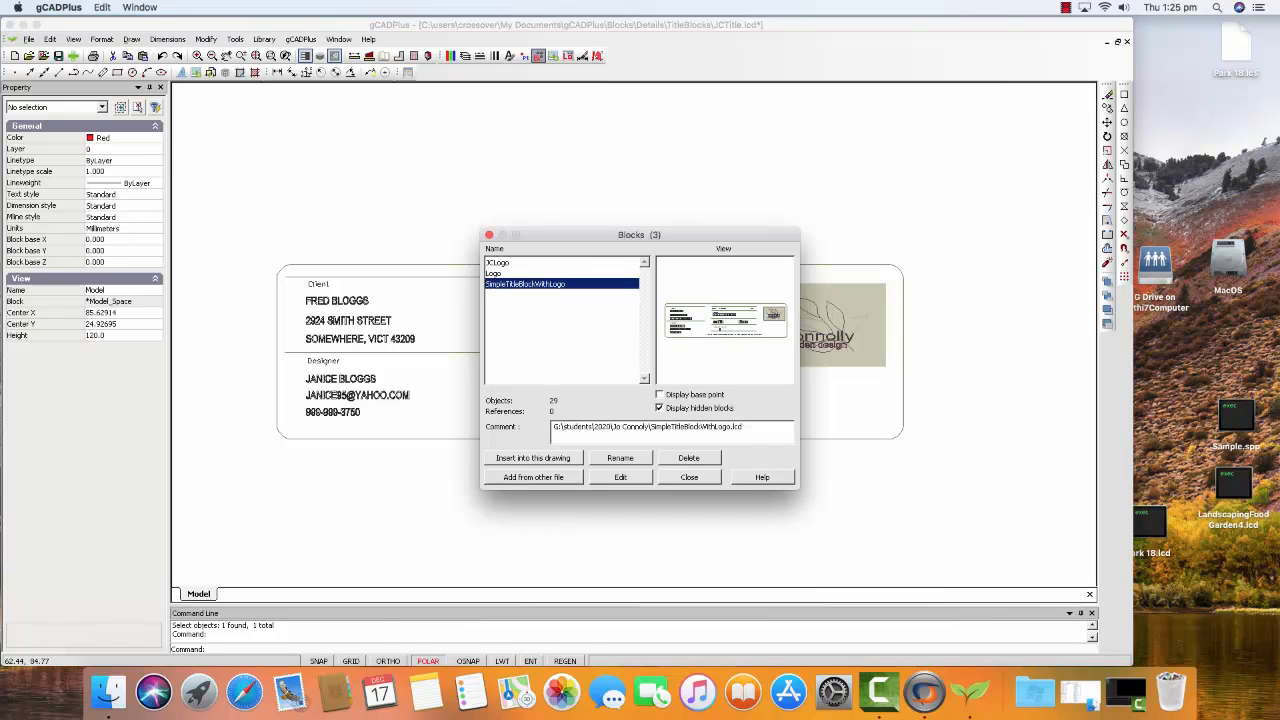
{"action": "left_click", "coordinate": [688, 457]}
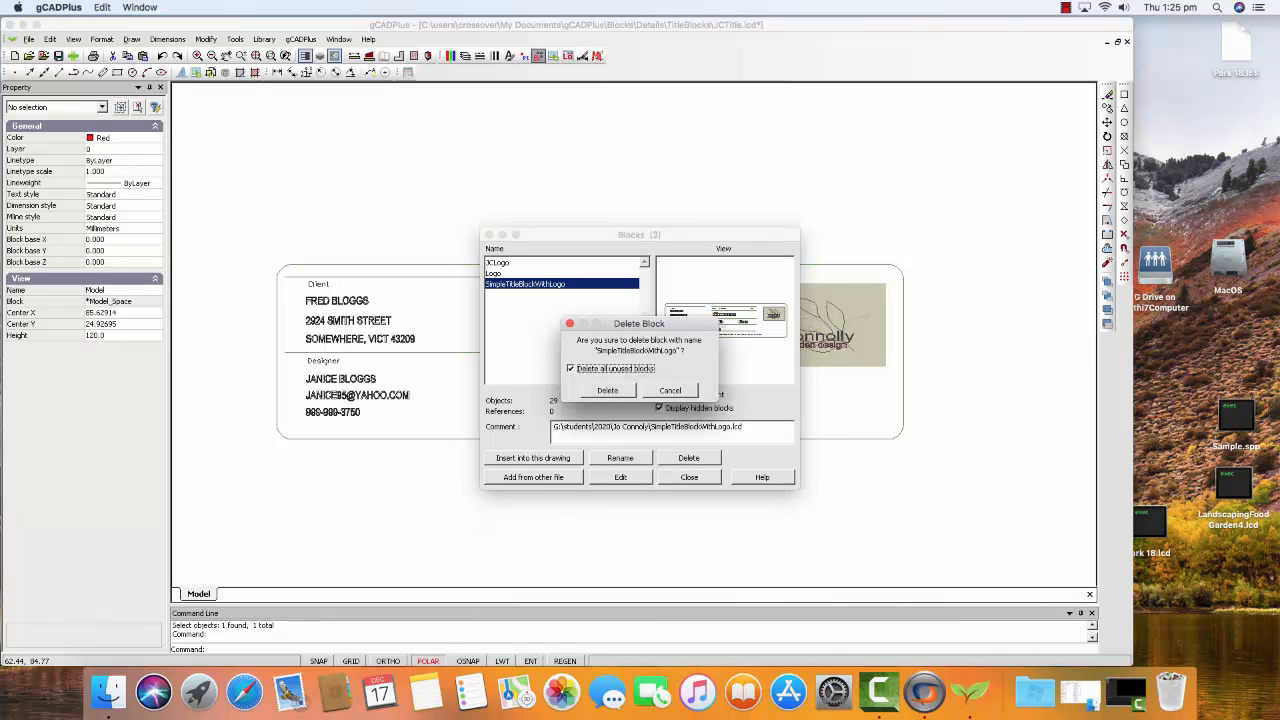
{"action": "left_click", "coordinate": [607, 391]}
{"action": "left_click", "coordinate": [641, 361]}
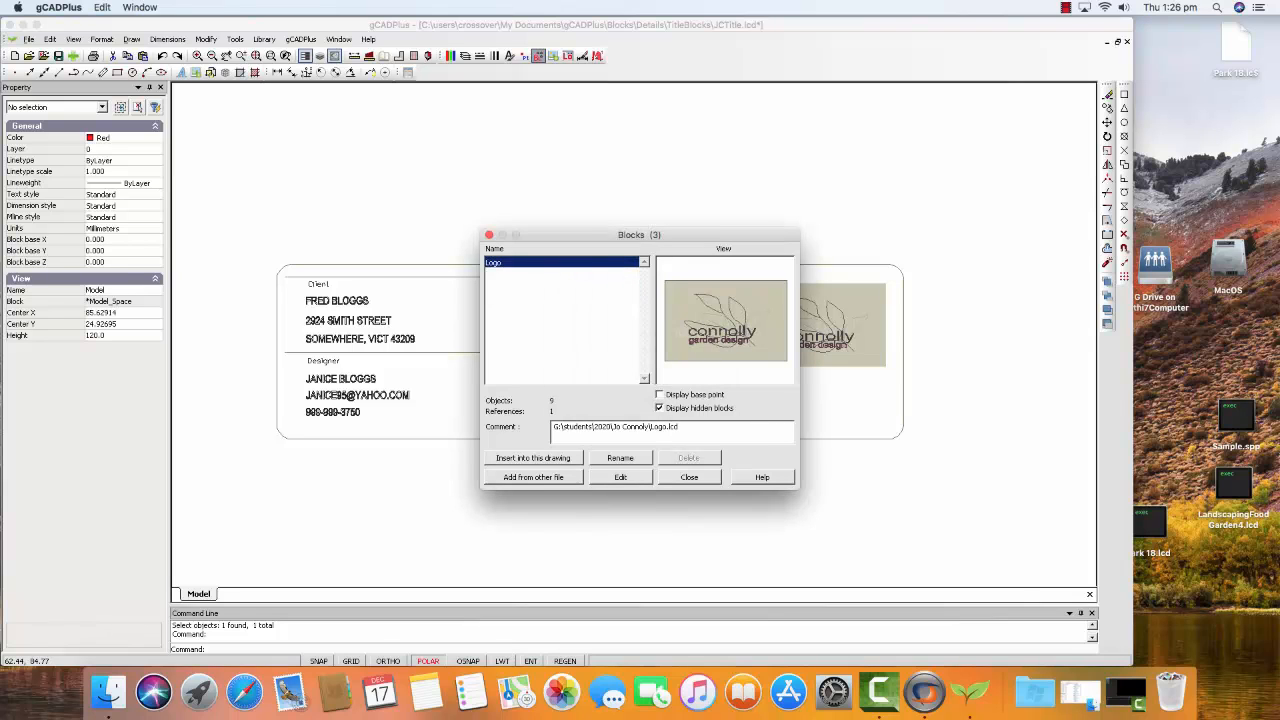
{"action": "left_click", "coordinate": [689, 477]}
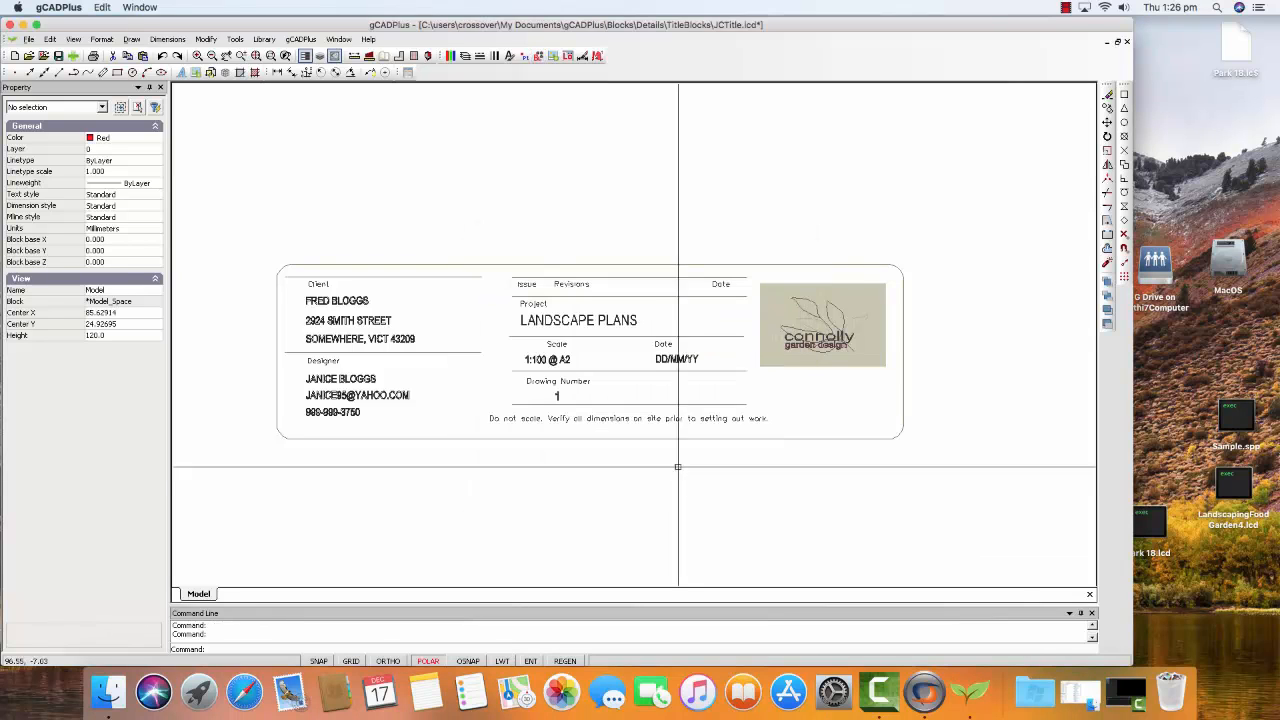
Inspect the upper text line of the exploded logo and its text properties, then clear the selection.
{"action": "left_click", "coordinate": [784, 342]}
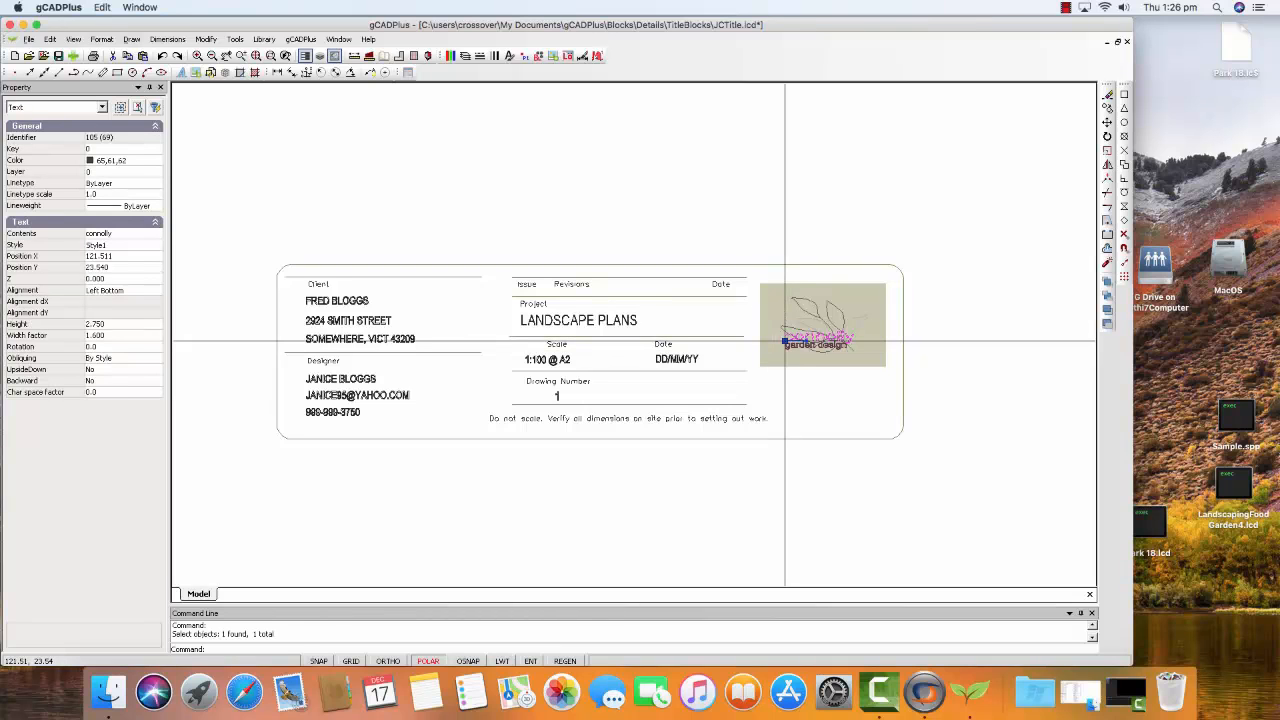
{"action": "scroll", "coordinate": [807, 358], "scroll_direction": "up", "scroll_amount": 2}
{"action": "key", "text": "Escape"}
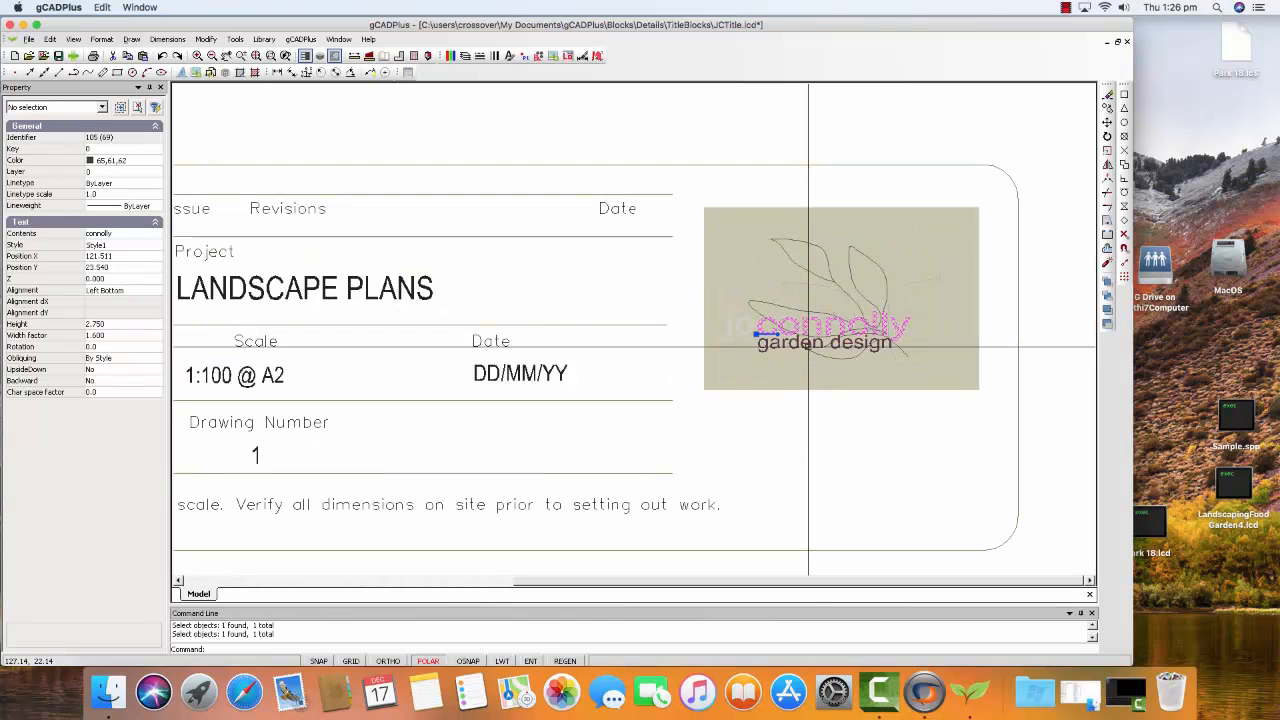
{"action": "scroll", "coordinate": [807, 358], "scroll_direction": "down", "scroll_amount": 3}
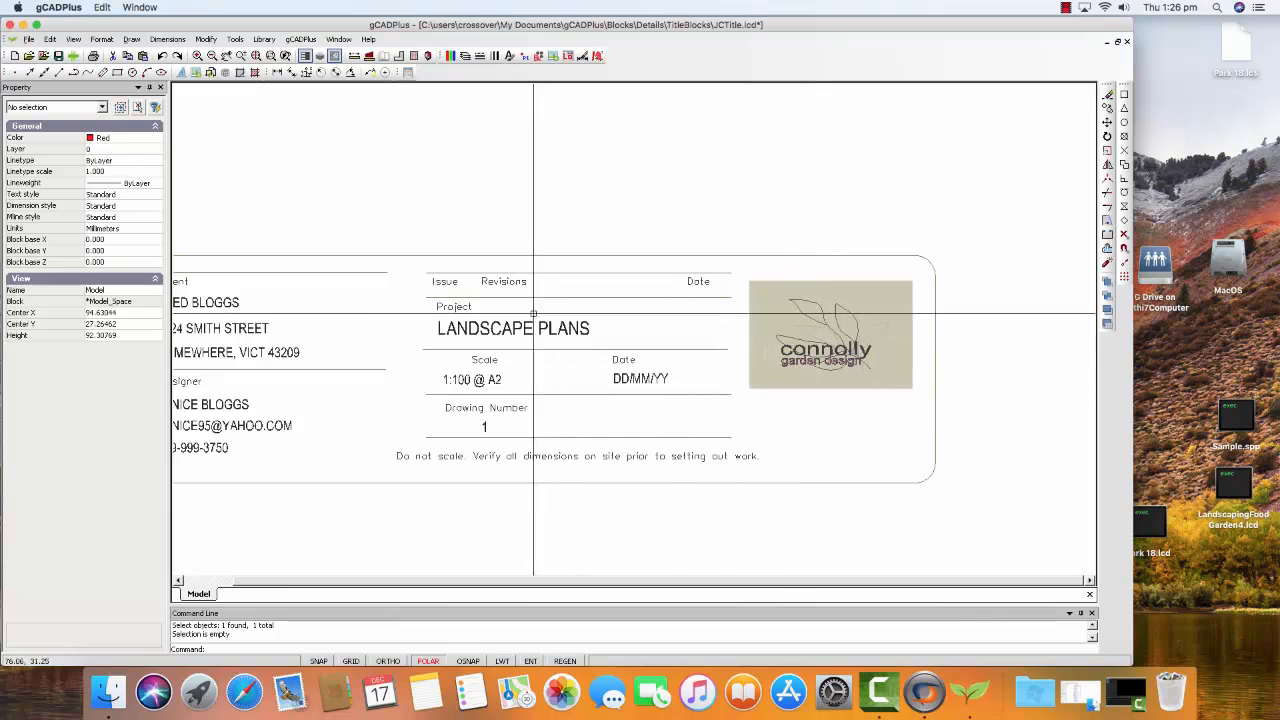
Save the title block drawing, and save a copy as JCTitle2 in the Details library's TitleBlocks folder.
{"action": "left_click", "coordinate": [59, 56]}
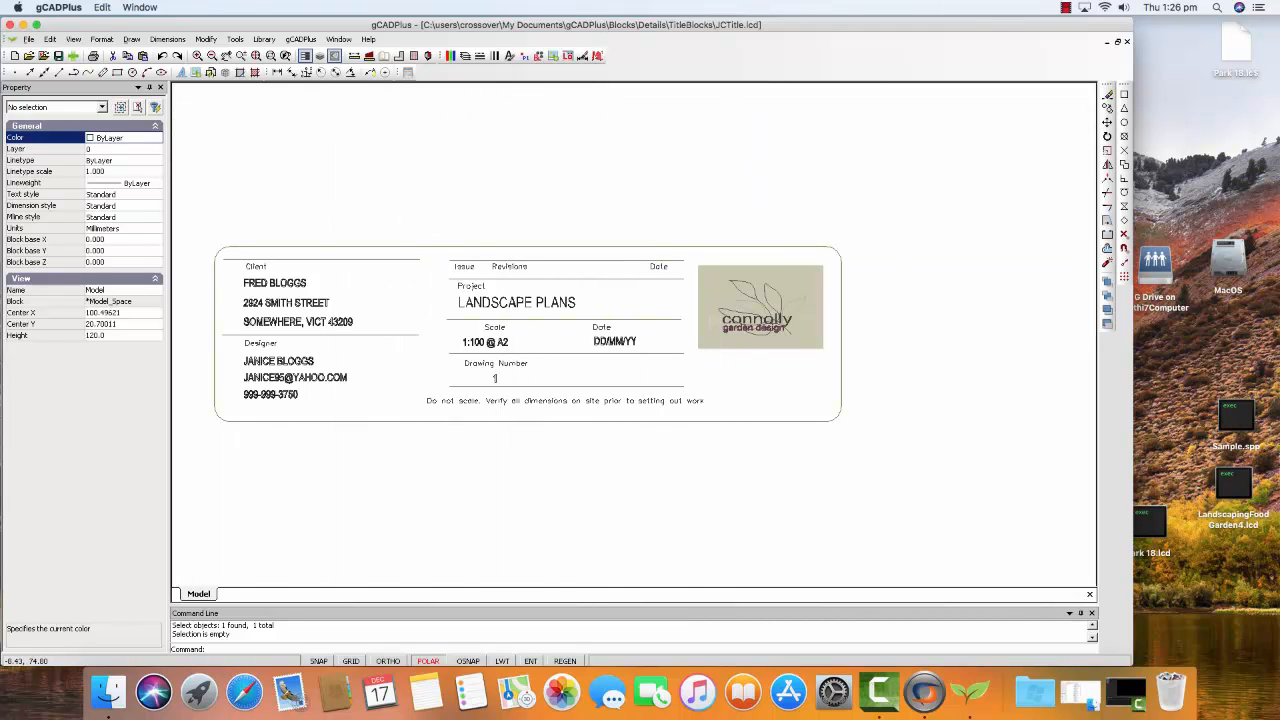
{"action": "left_click", "coordinate": [29, 39]}
{"action": "left_click", "coordinate": [55, 153]}
{"action": "left_click", "coordinate": [608, 240]}
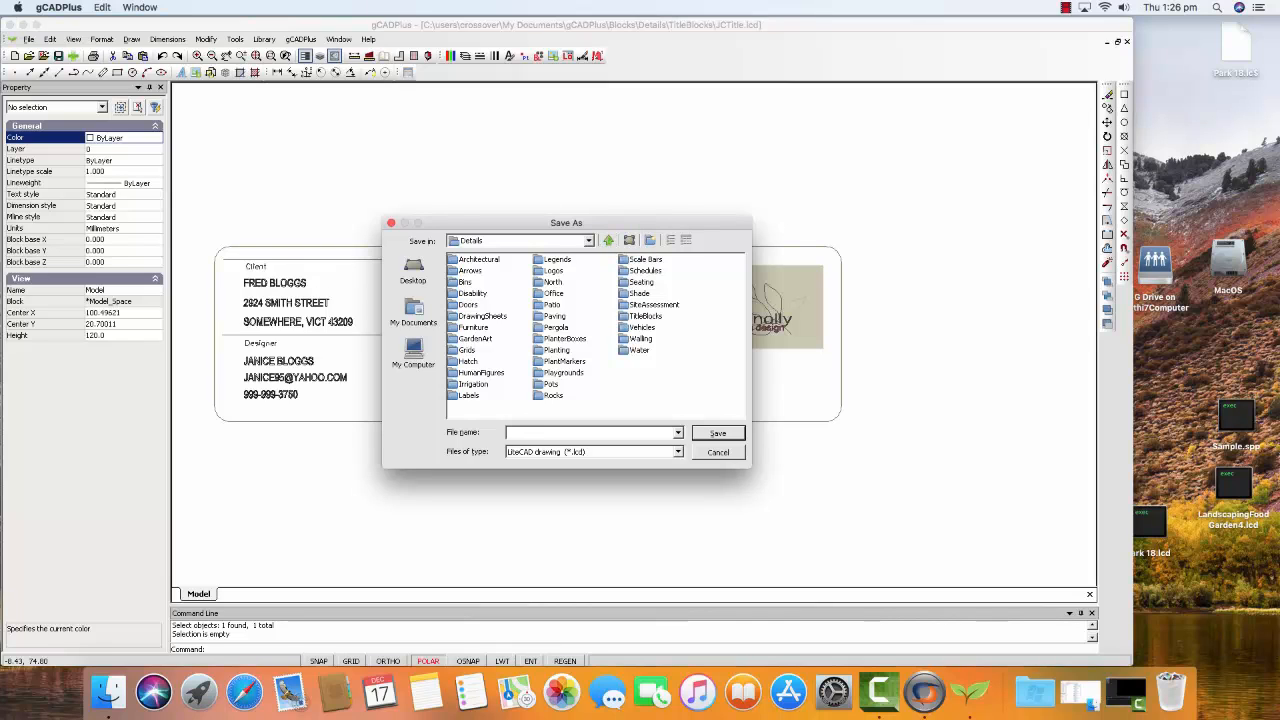
{"action": "double_click", "coordinate": [645, 316]}
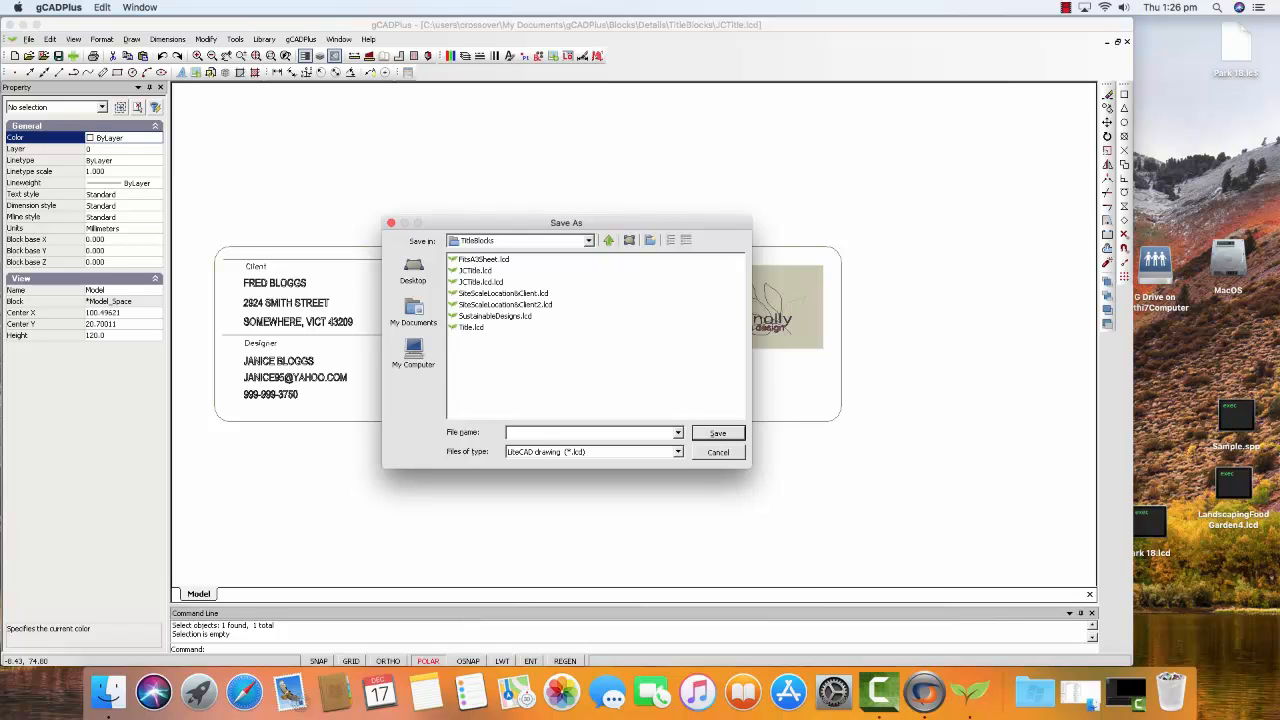
{"action": "left_click", "coordinate": [481, 282]}
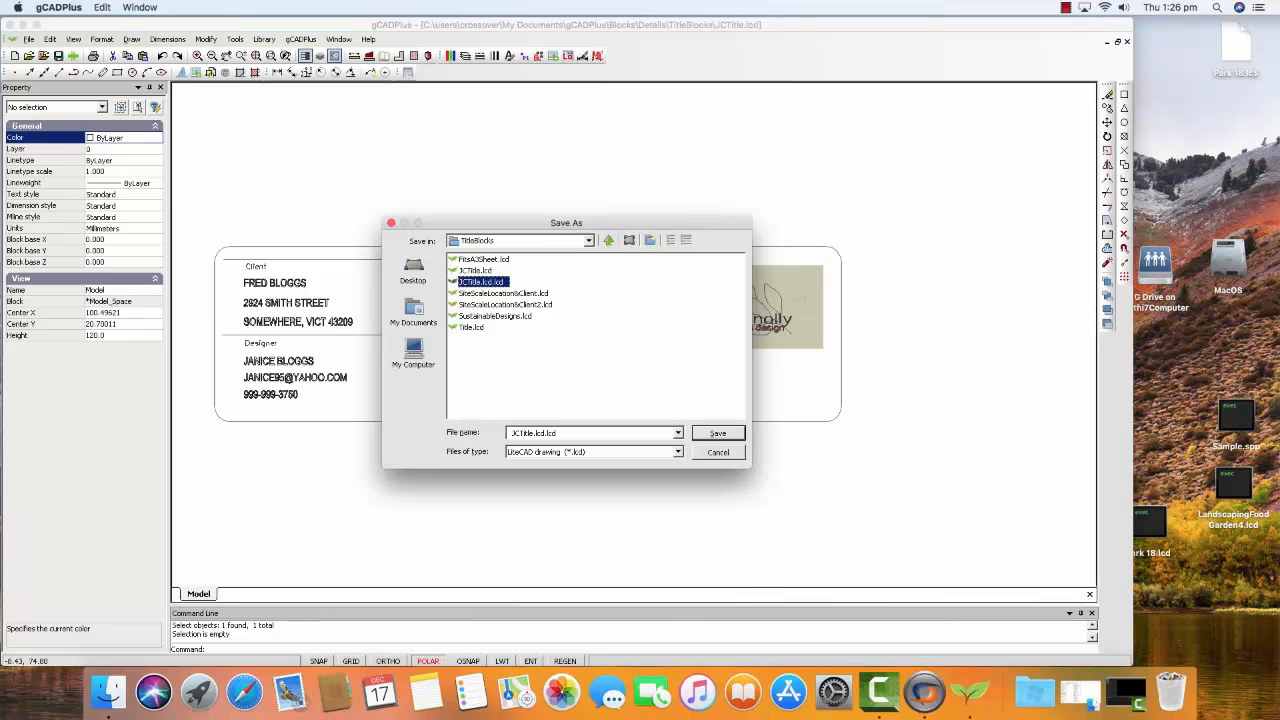
{"action": "left_click", "coordinate": [560, 433]}
{"action": "left_click", "coordinate": [560, 433]}
{"action": "key", "text": "BackSpace"}
{"action": "key", "text": "BackSpace"}
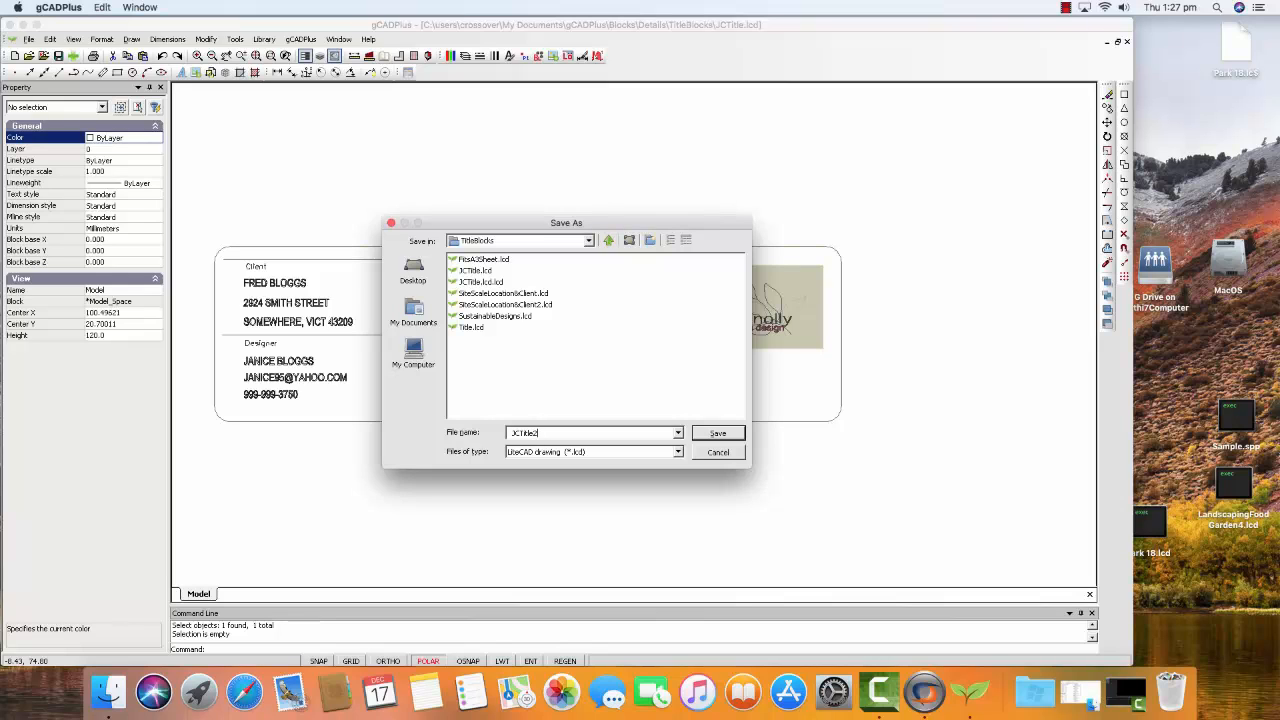
{"action": "left_click", "coordinate": [717, 432]}
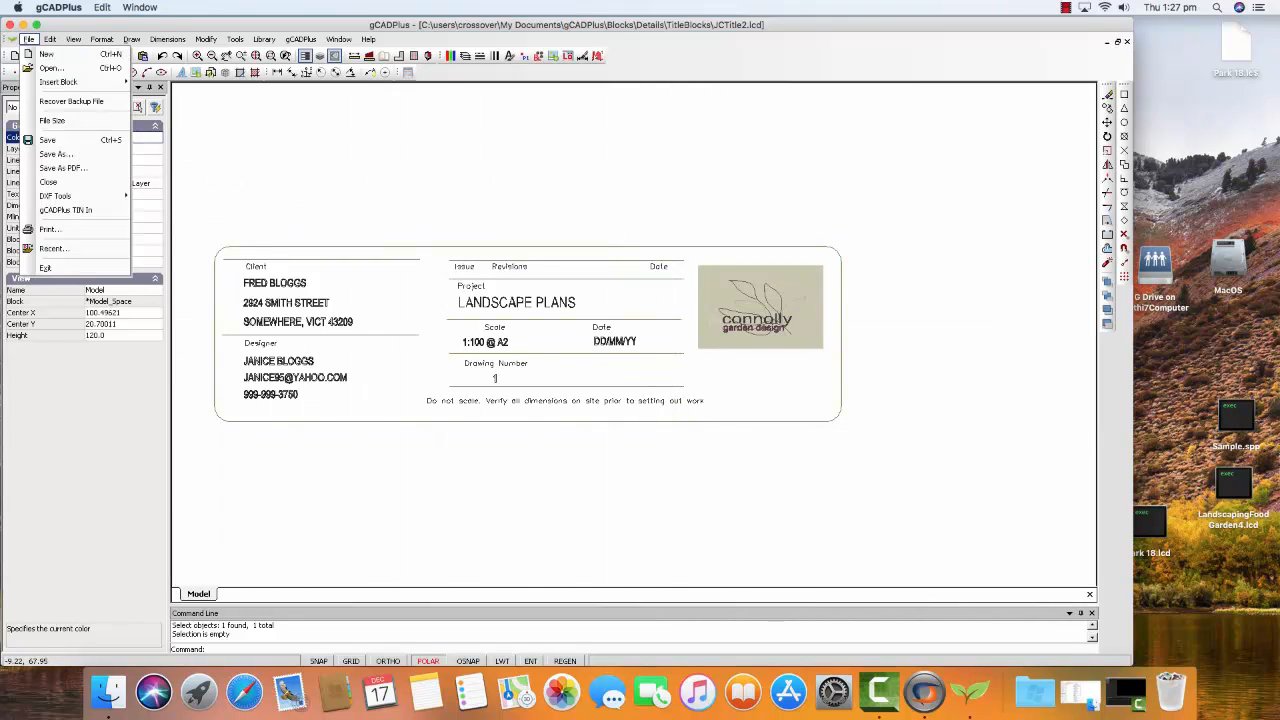
Close the drawing and reopen JCTitle2.lcd from the recent files.
{"action": "left_click", "coordinate": [29, 39]}
{"action": "left_click", "coordinate": [48, 182]}
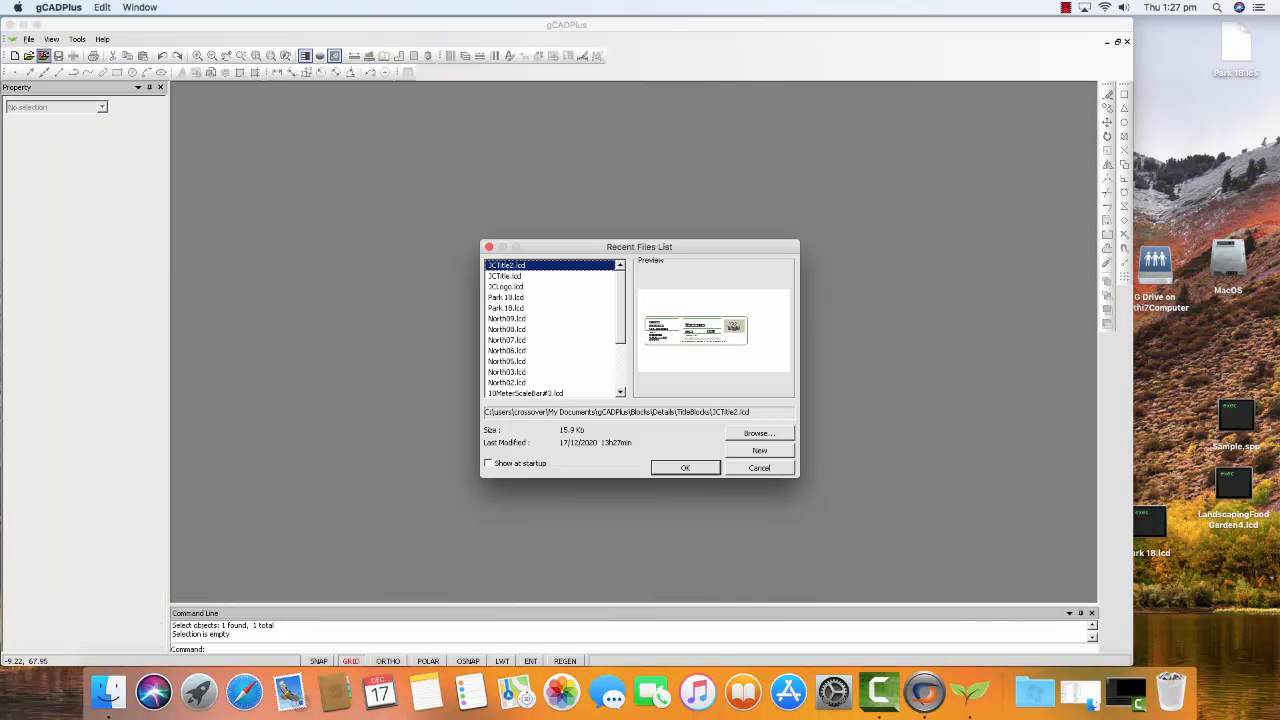
{"action": "key", "text": "Return"}
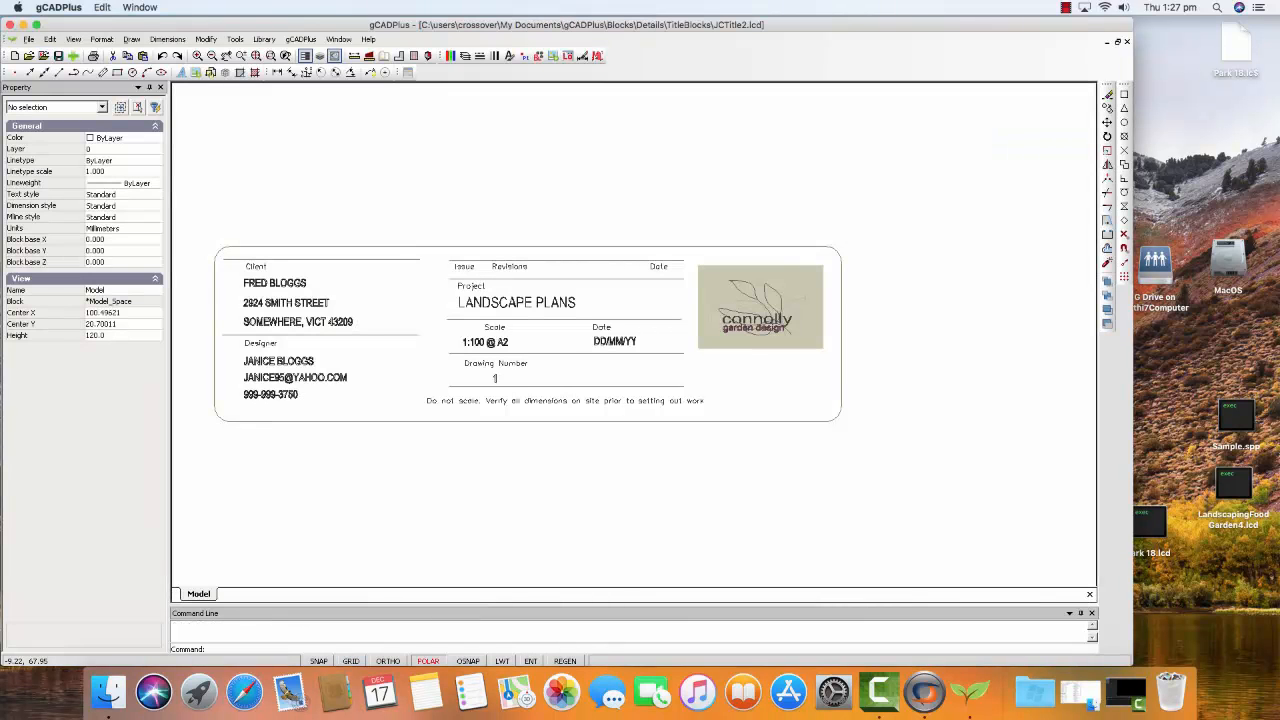
Delete the Logo block definition from JCTitle2.lcd together with all unused blocks.
{"action": "left_click", "coordinate": [538, 55]}
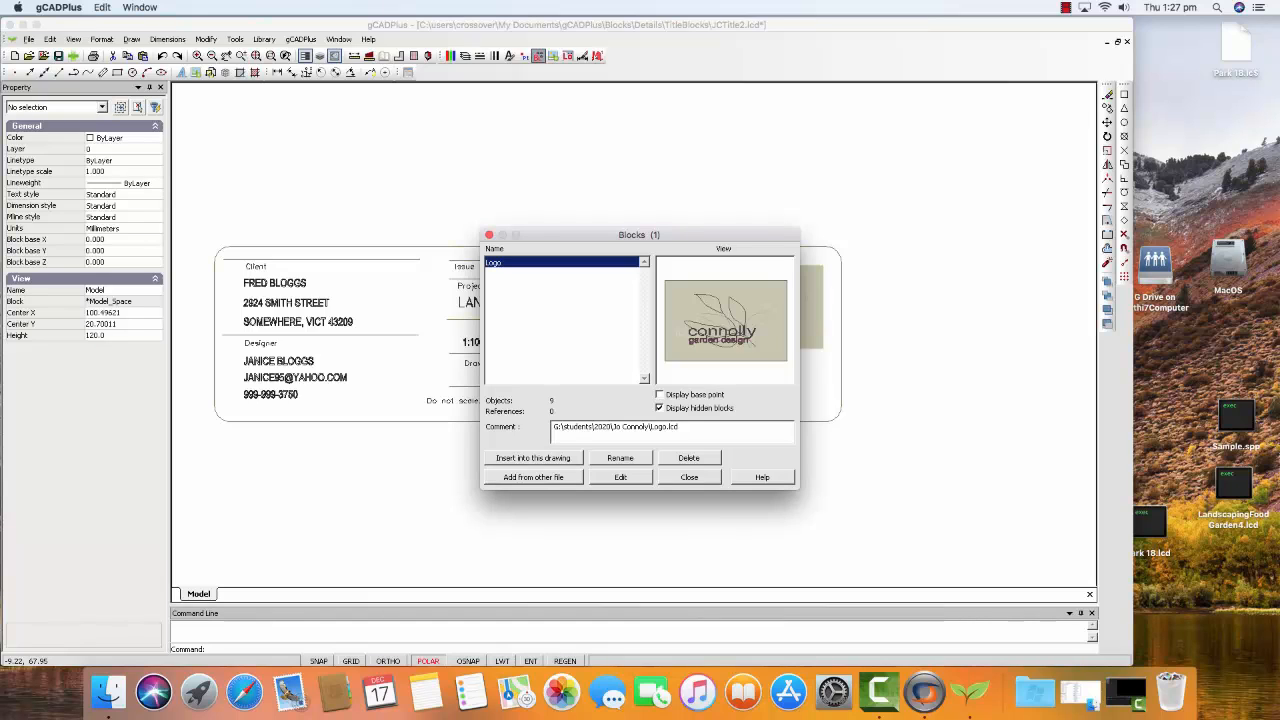
{"action": "left_click", "coordinate": [688, 457]}
{"action": "left_click", "coordinate": [571, 369]}
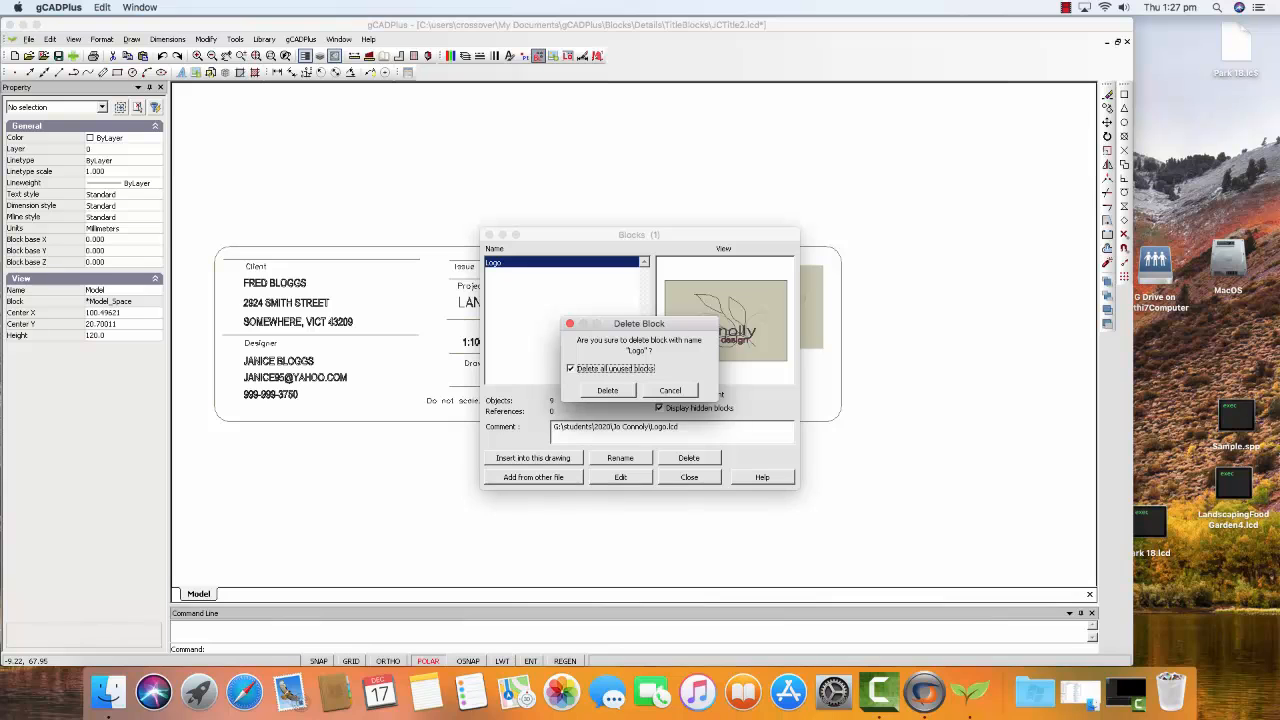
{"action": "left_click", "coordinate": [607, 391]}
{"action": "key", "text": "Return"}
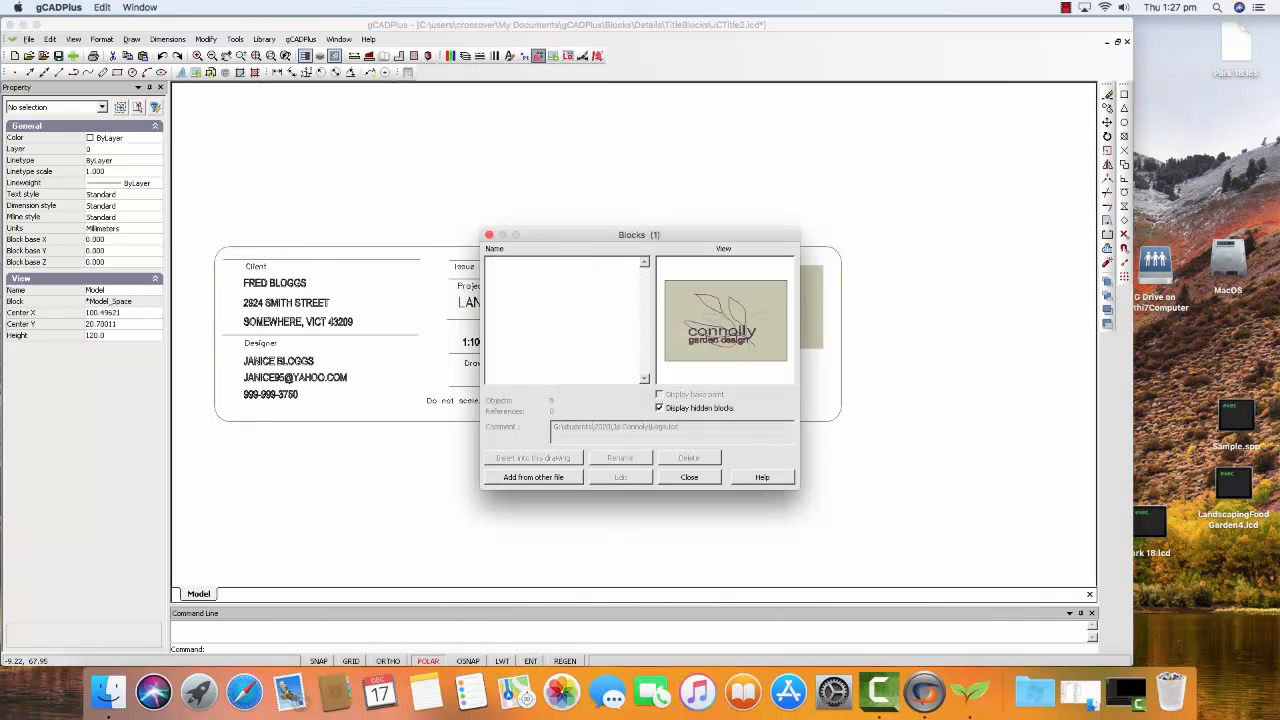
{"action": "left_click", "coordinate": [689, 477]}
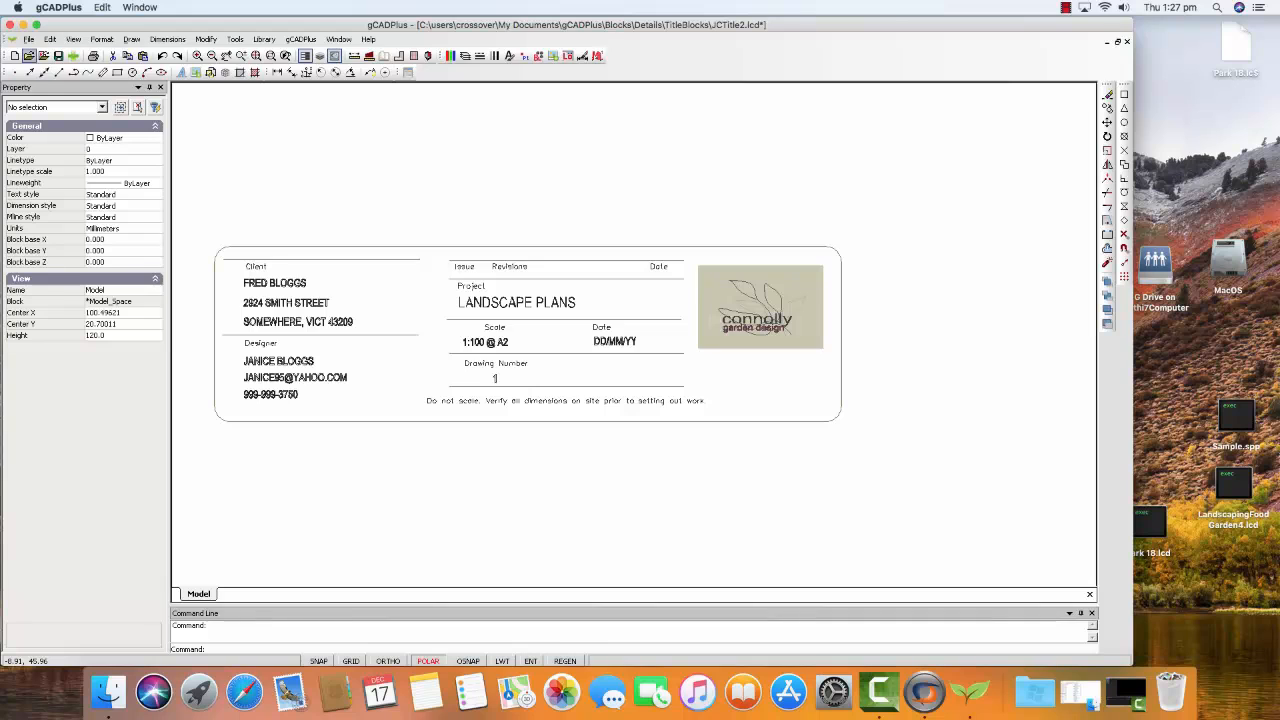
Check the file size of the JCTitle2 drawing.
{"action": "left_click", "coordinate": [29, 39]}
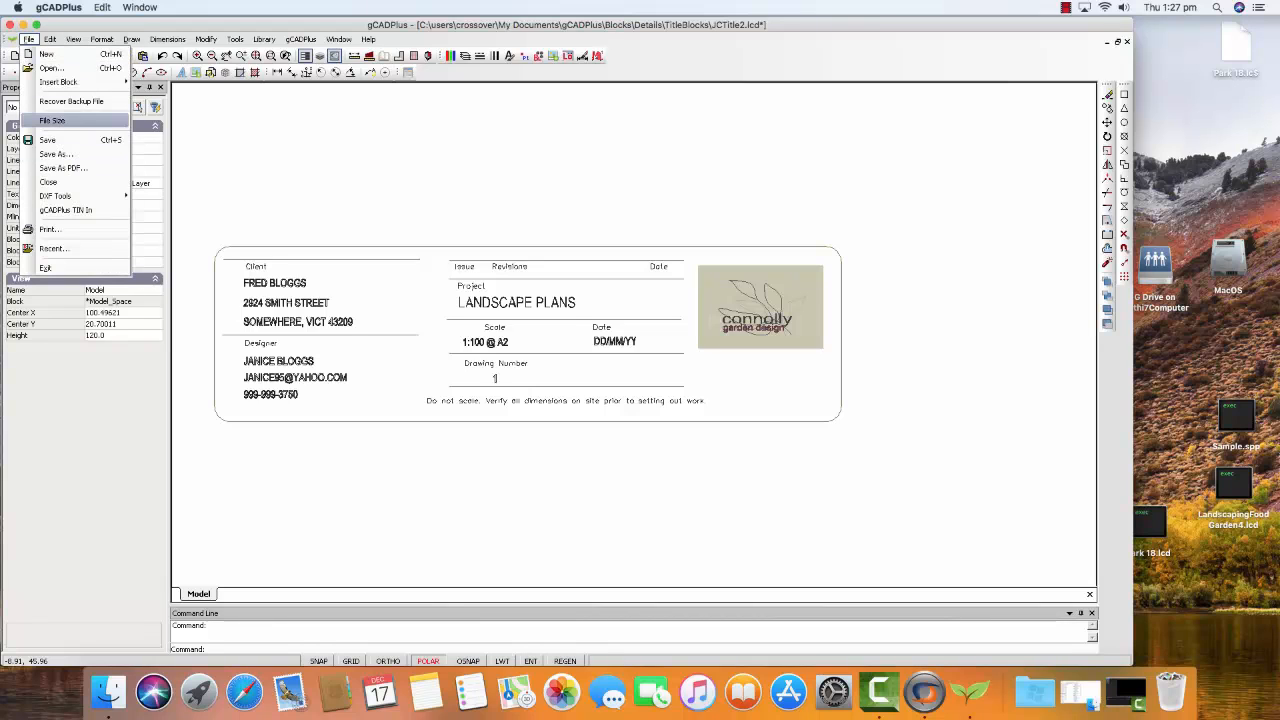
{"action": "left_click", "coordinate": [52, 120]}
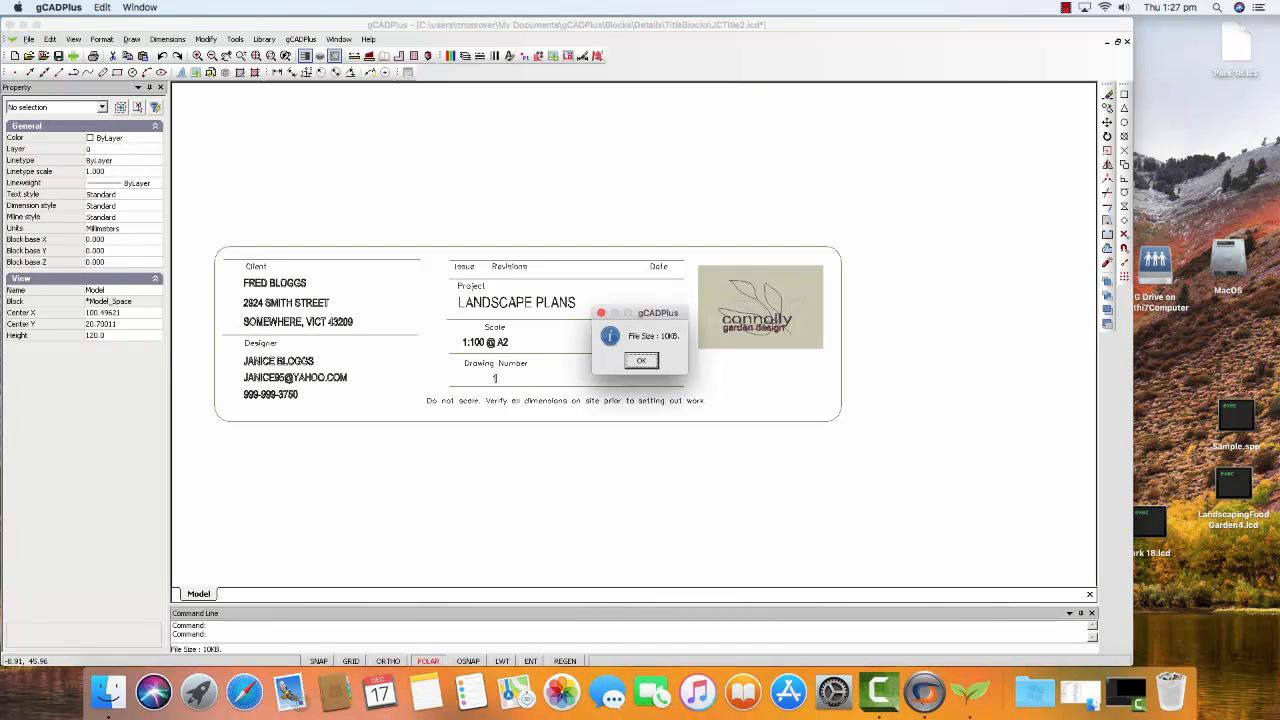
{"action": "left_click", "coordinate": [641, 360]}
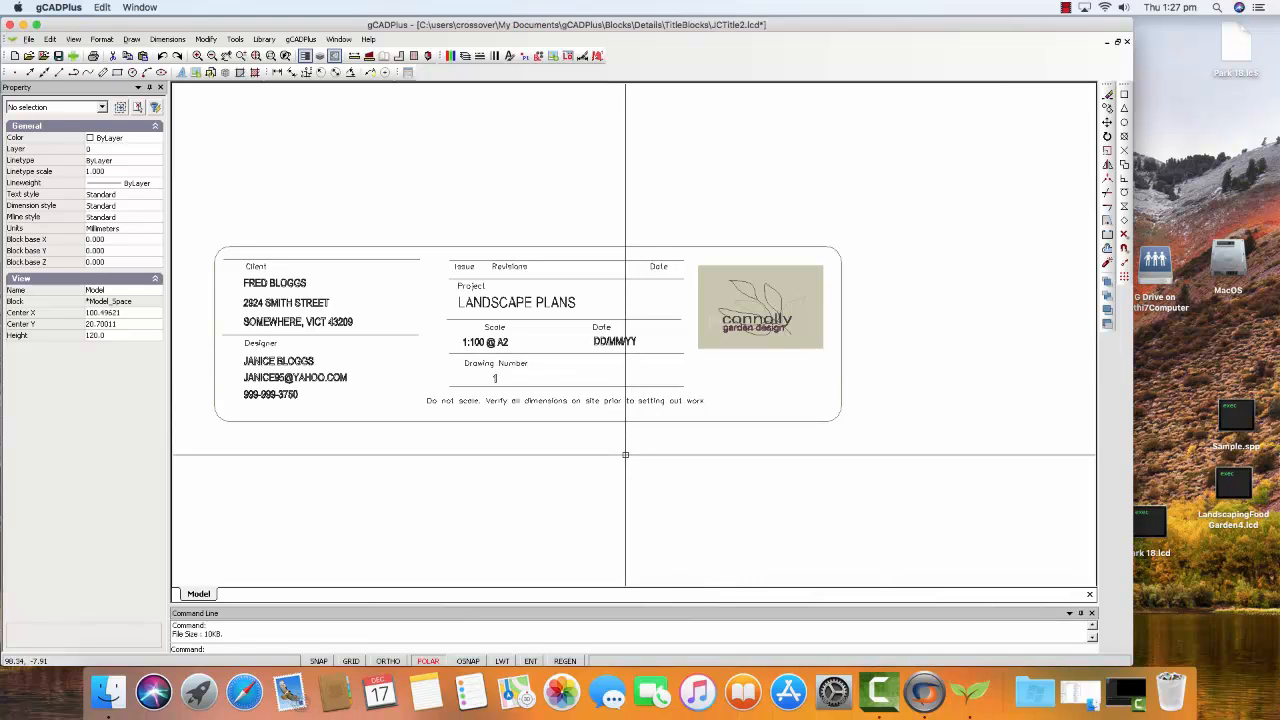